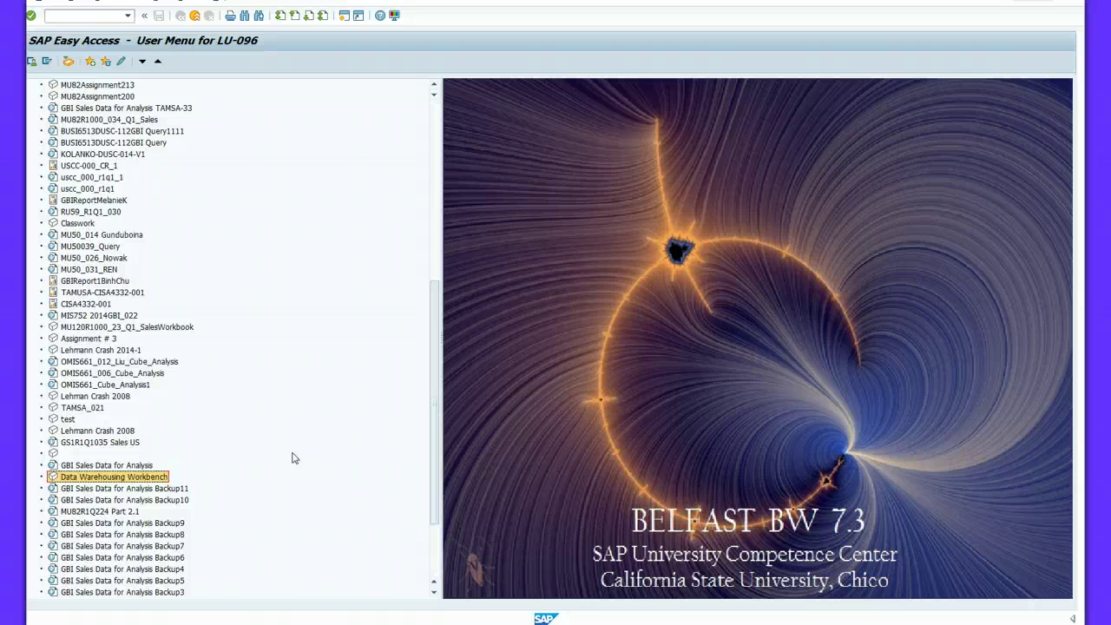
- Open the Data Warehousing Workbench from the user menu
left_click(285, 509)
double_click(113, 479)
double_click(103, 477)
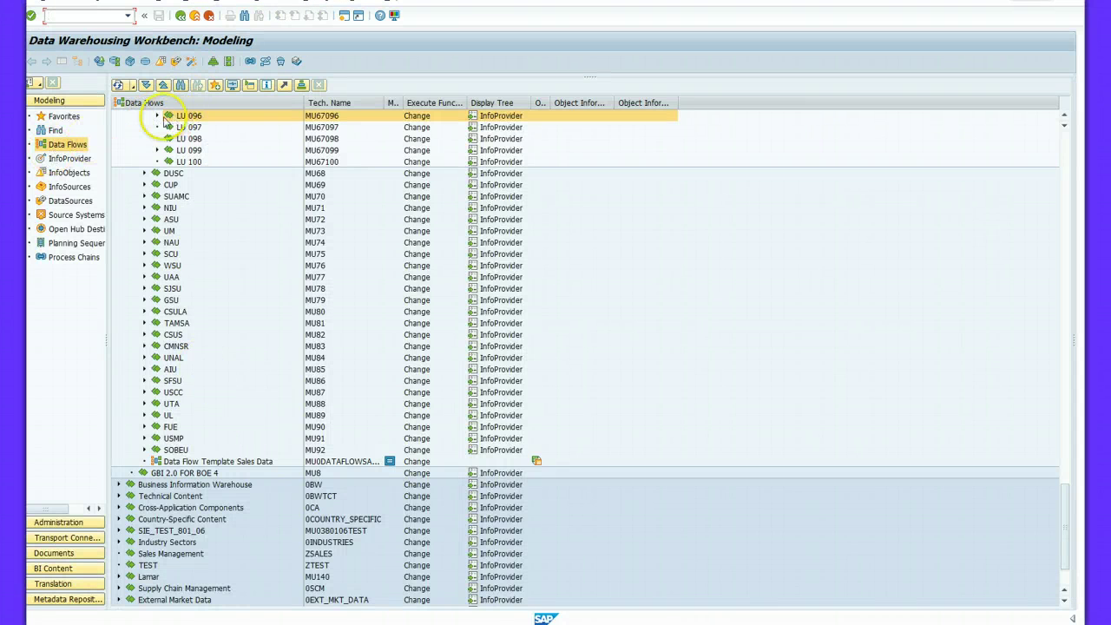
- Expand the LU 096 folder and open the MU67096 Data Flow Sales Data
left_click(158, 117)
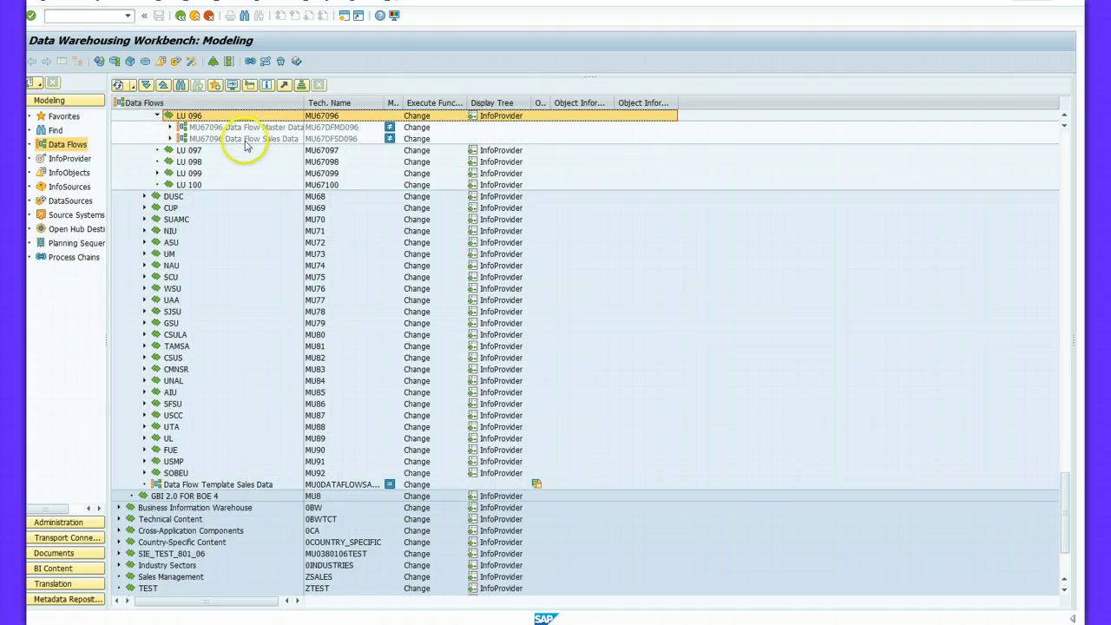
left_click(245, 140)
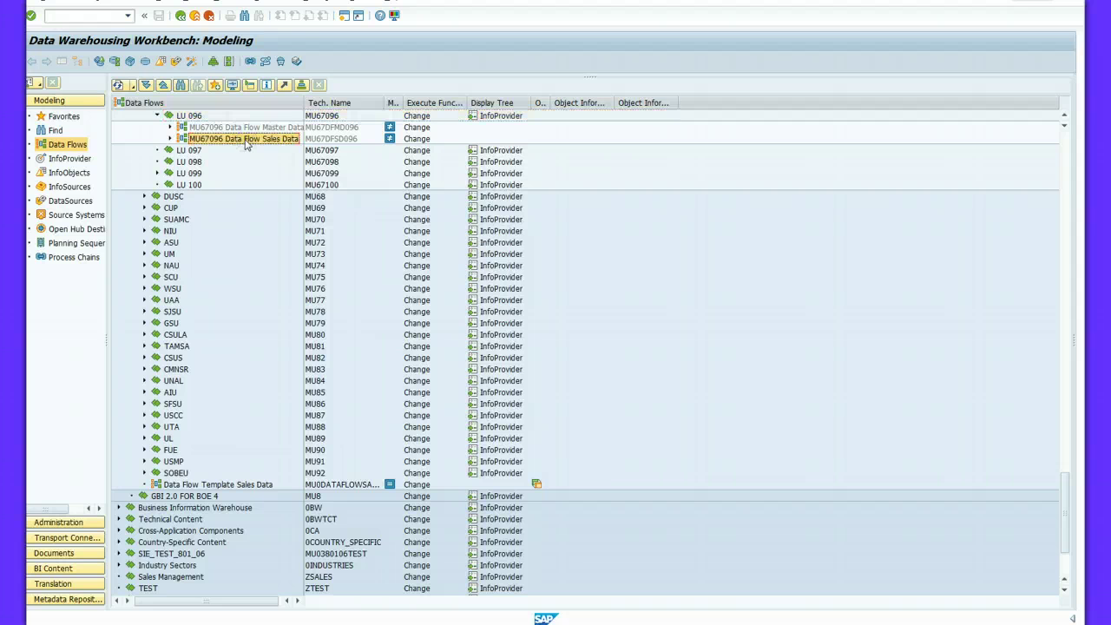
double_click(245, 140)
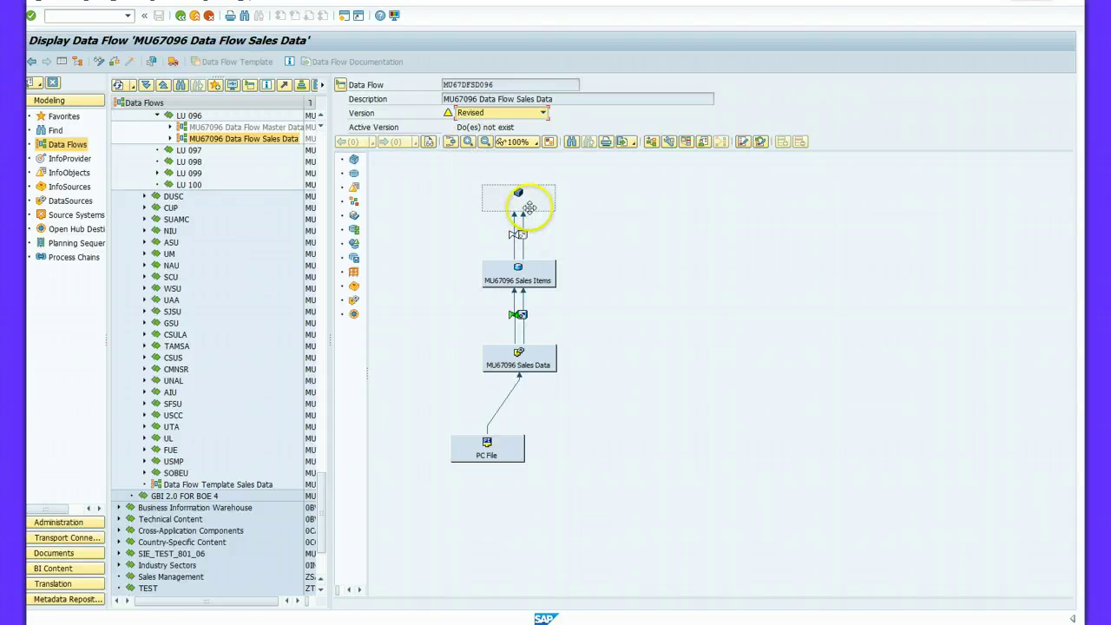
- Switch the data flow to edit mode and bring up the selection of existing InfoCubes for the unnamed InfoCube node
right_click(544, 197)
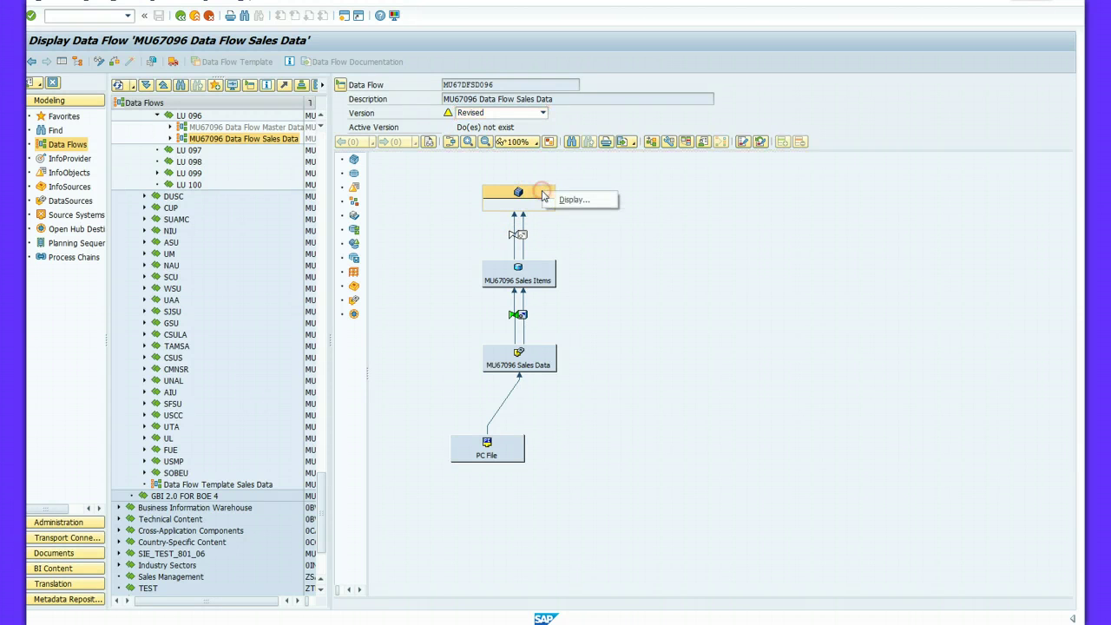
left_click(98, 62)
left_click(539, 202)
right_click(540, 202)
left_click(572, 250)
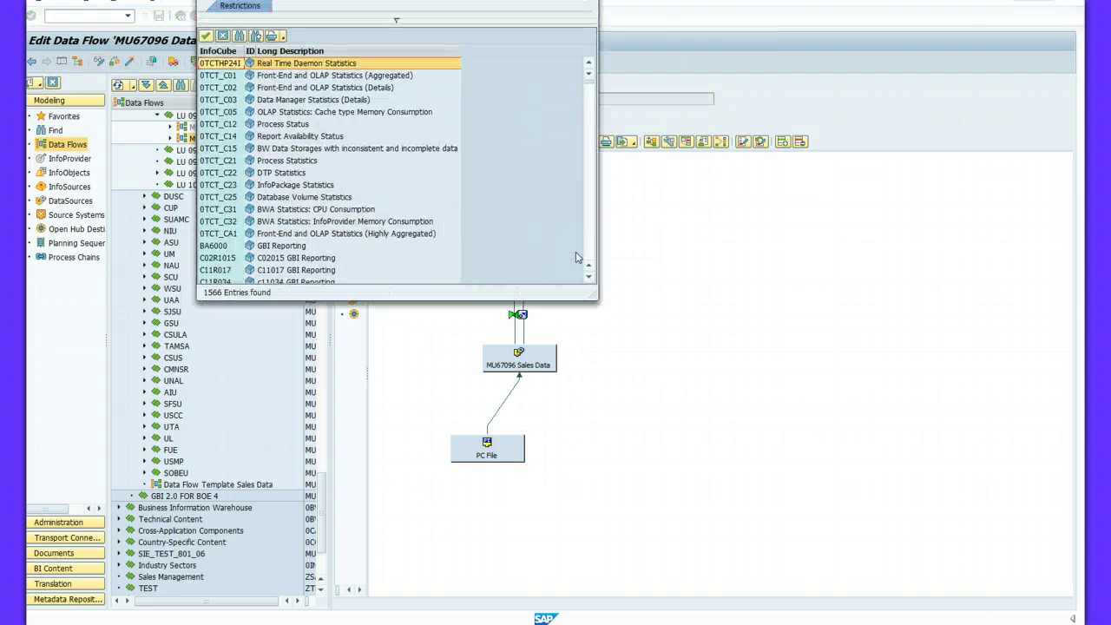
- Find InfoCube MU67R1096 (MU67096 GBI Reporting), assign it to the unnamed node and save the data flow
left_click(242, 37)
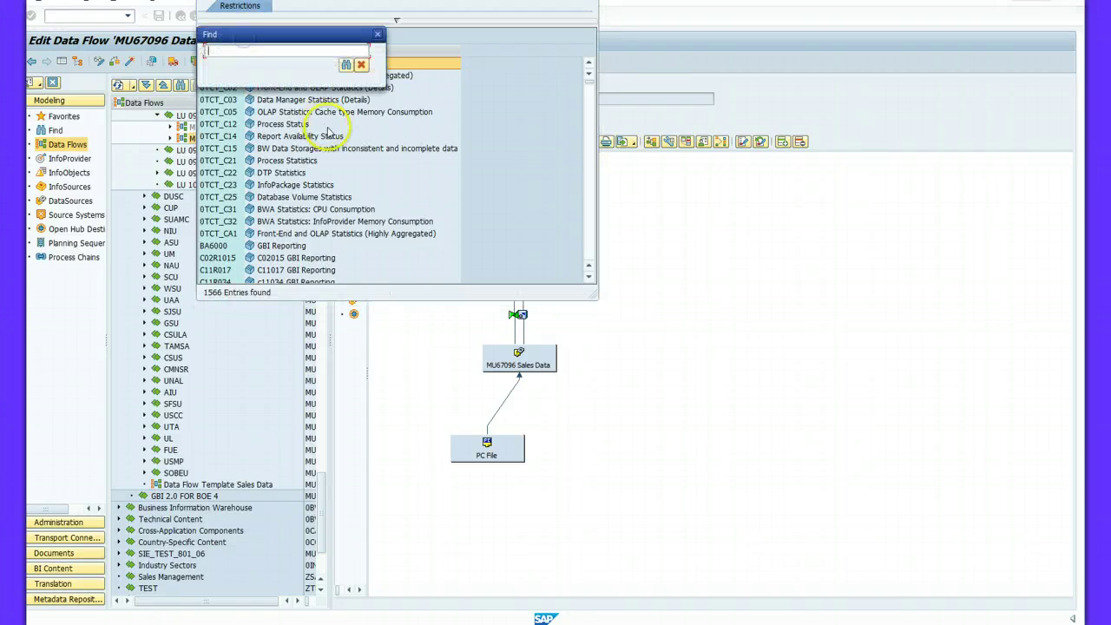
type("MU67*")
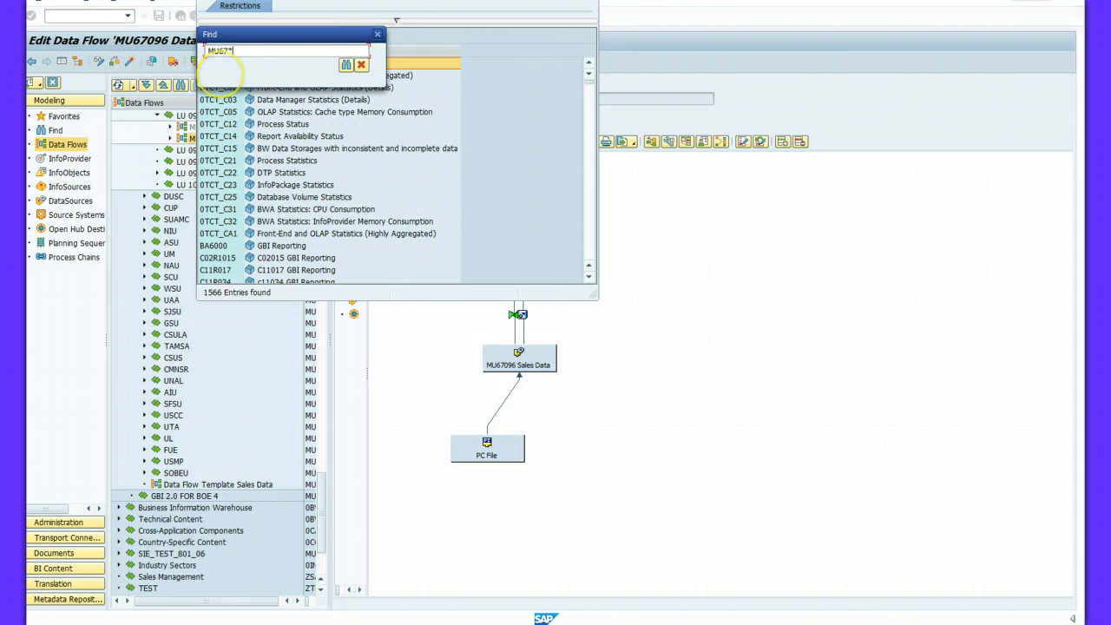
type("093")
left_click(345, 64)
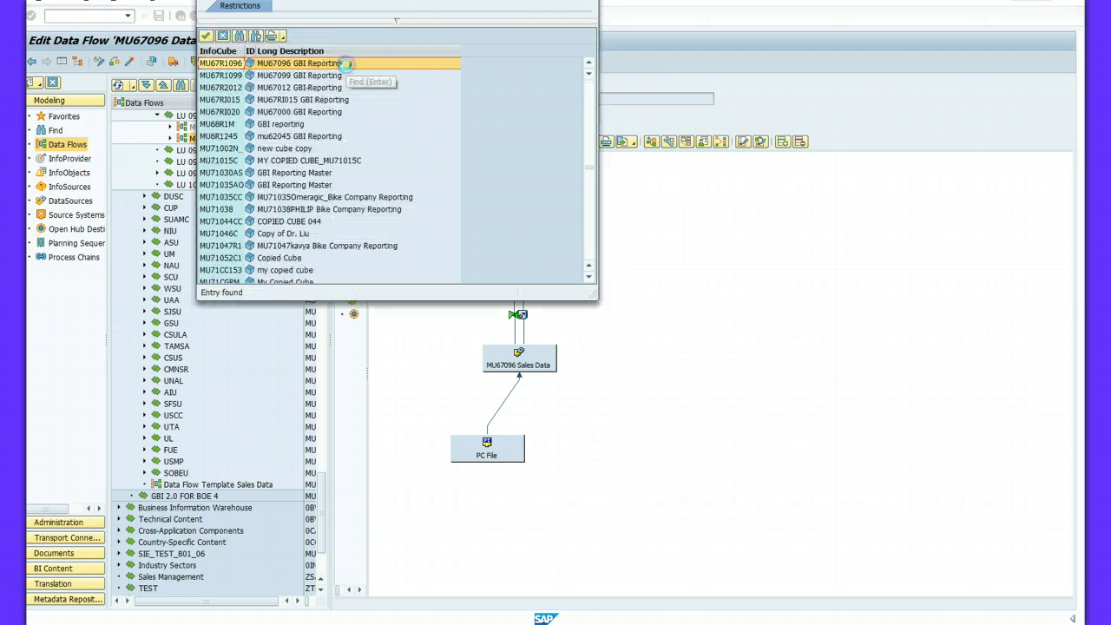
double_click(299, 68)
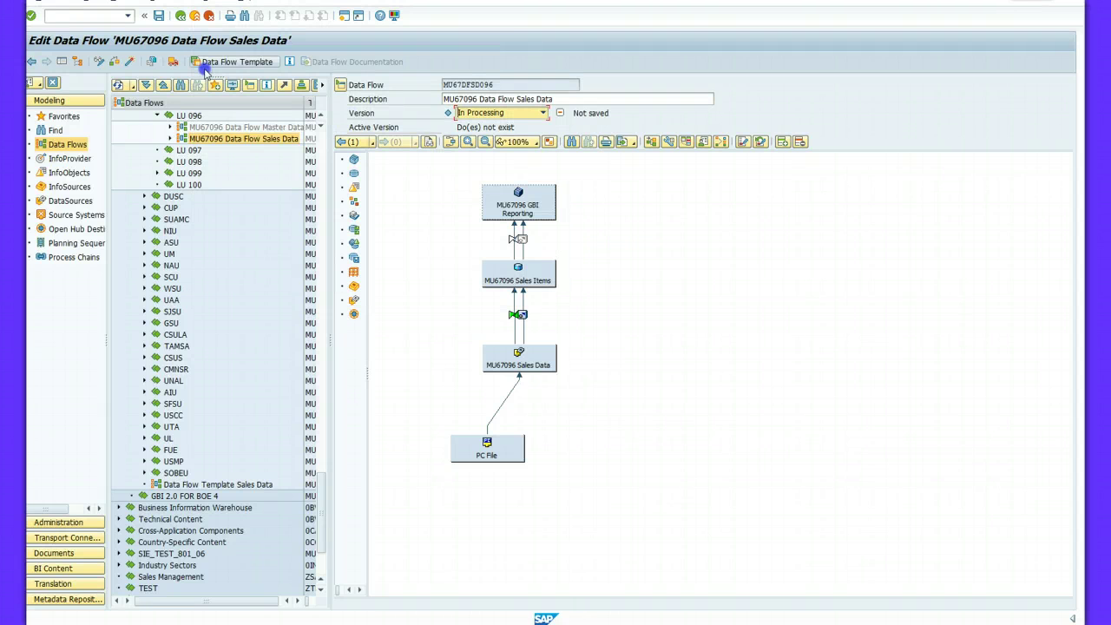
left_click(158, 16)
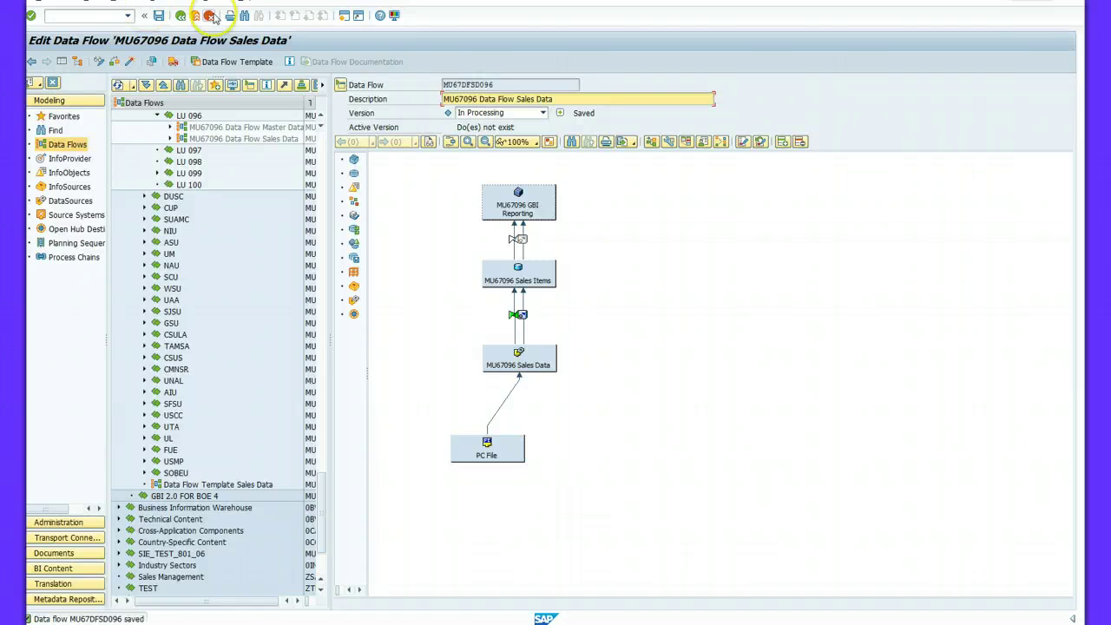
- Create a transformation from DataStore object MU67D096 (Sales Items) to InfoCube MU67R1096 (GBI Reporting)
left_click(514, 253)
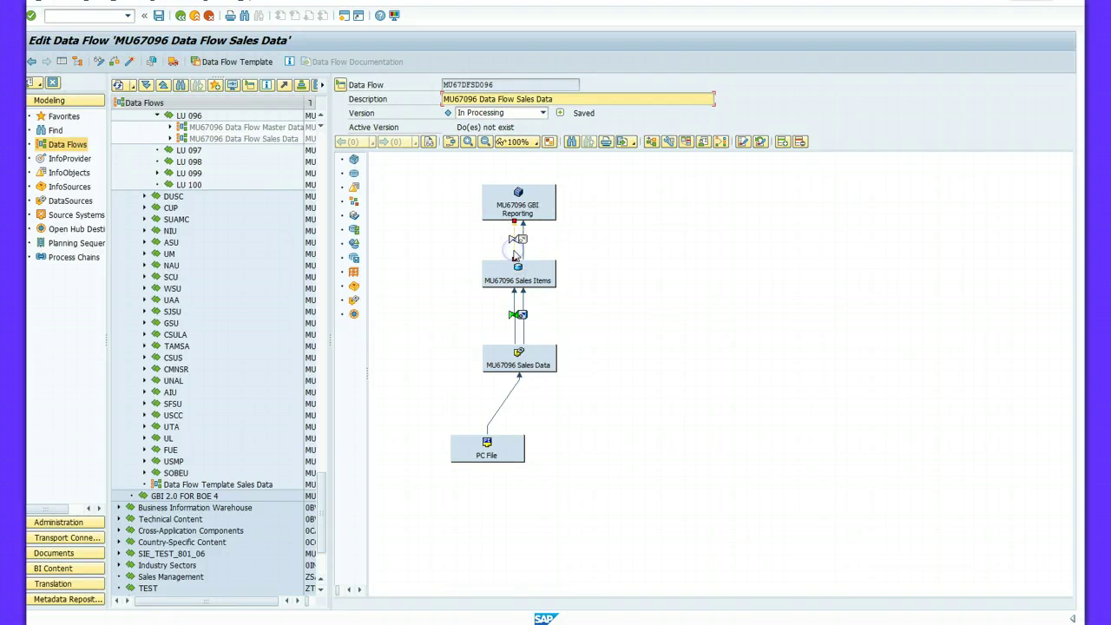
right_click(514, 253)
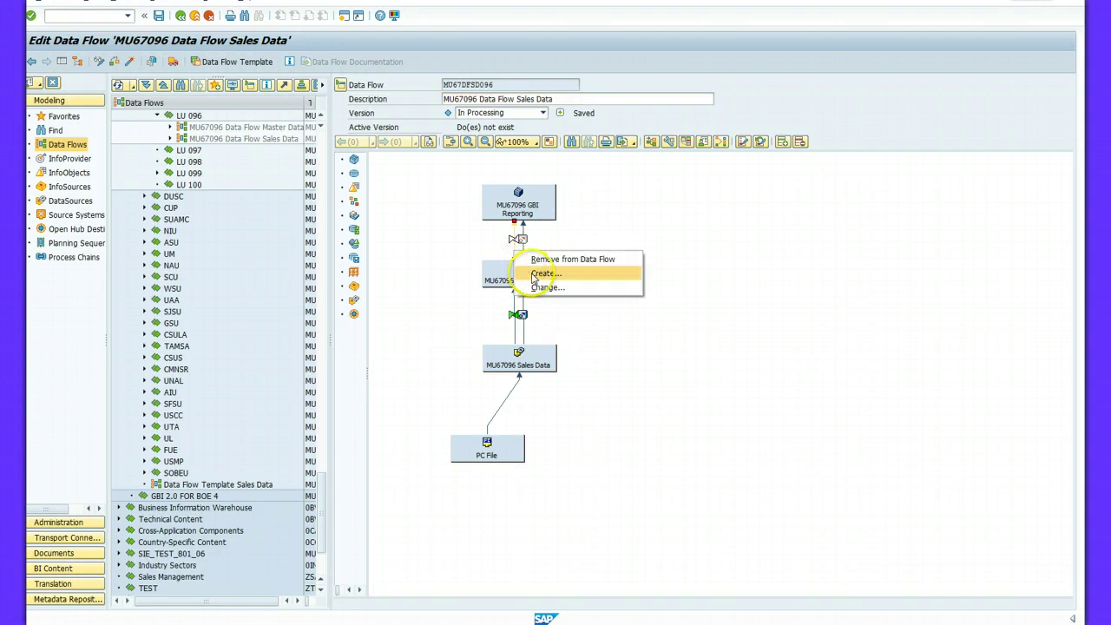
left_click(543, 273)
left_click(165, 300)
left_click(184, 247)
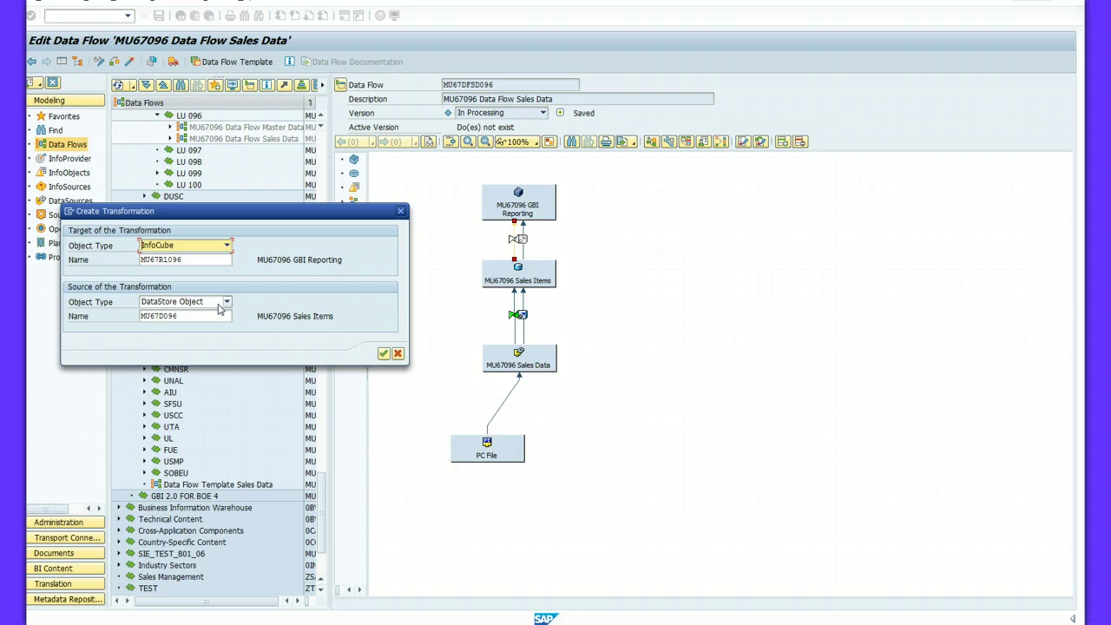
left_click(157, 258)
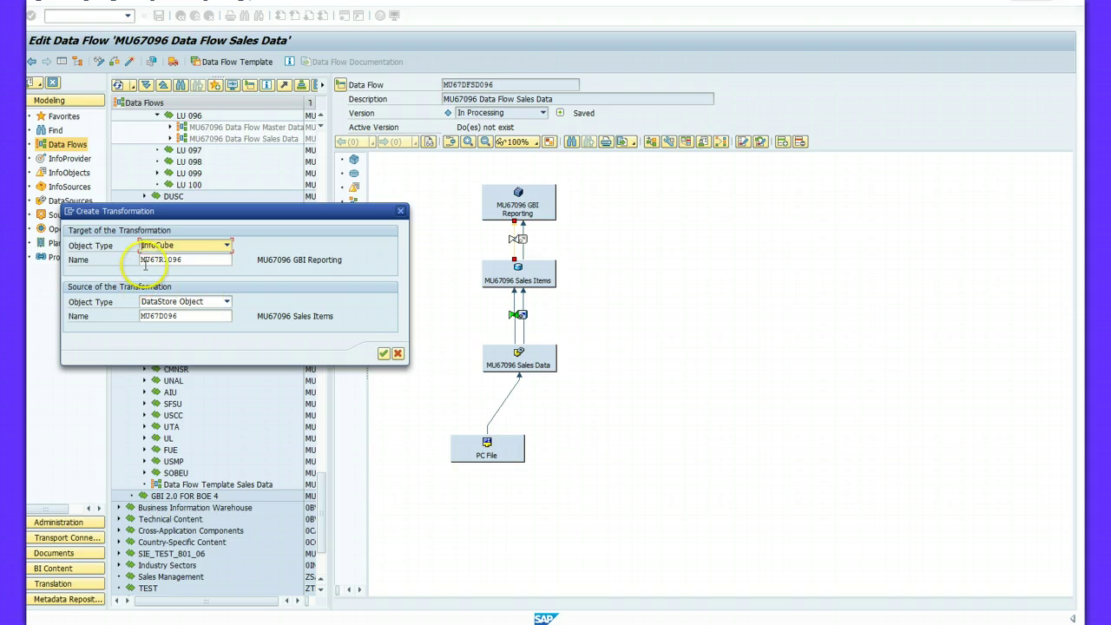
left_click(383, 354)
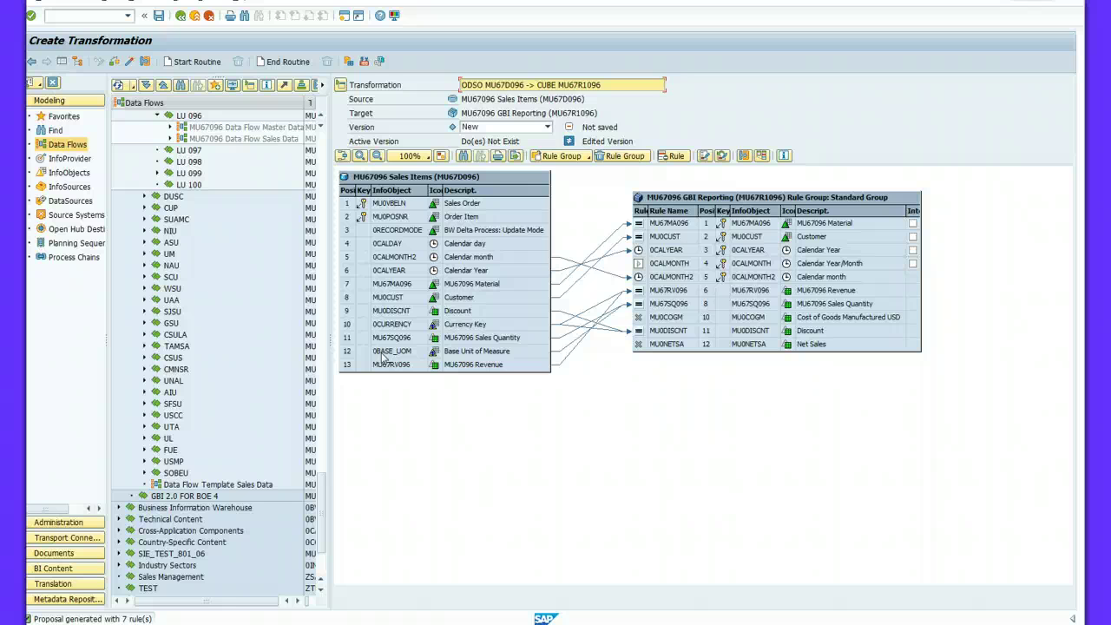
- Map source fields Revenue and Discount to target Net Sales, and Calendar day to target Calendar Year/Month
left_click(630, 433)
left_click(464, 202)
left_click_drag(481, 371, 638, 345)
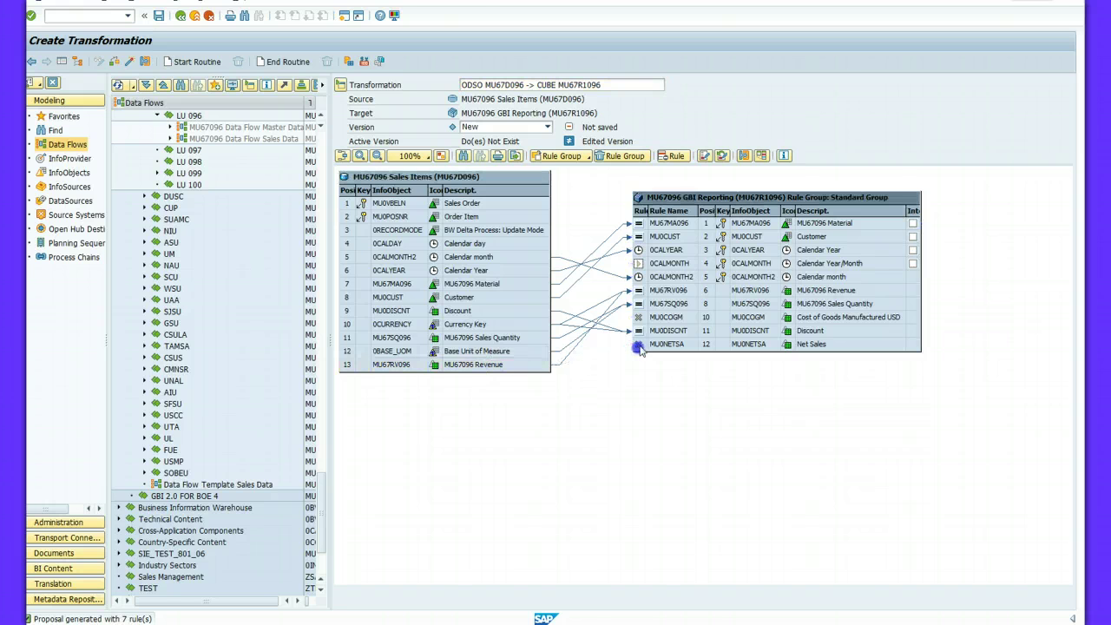
left_click(580, 405)
mouse_move(458, 311)
left_mouse_down()
mouse_move(531, 308)
mouse_move(631, 347)
left_mouse_up()
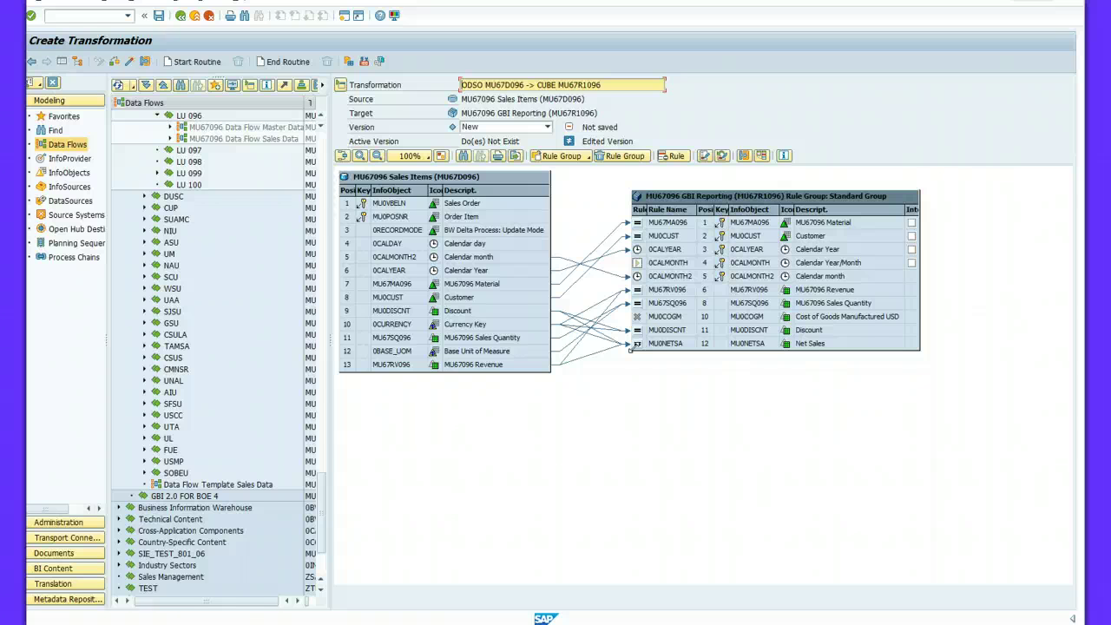
left_click(502, 243)
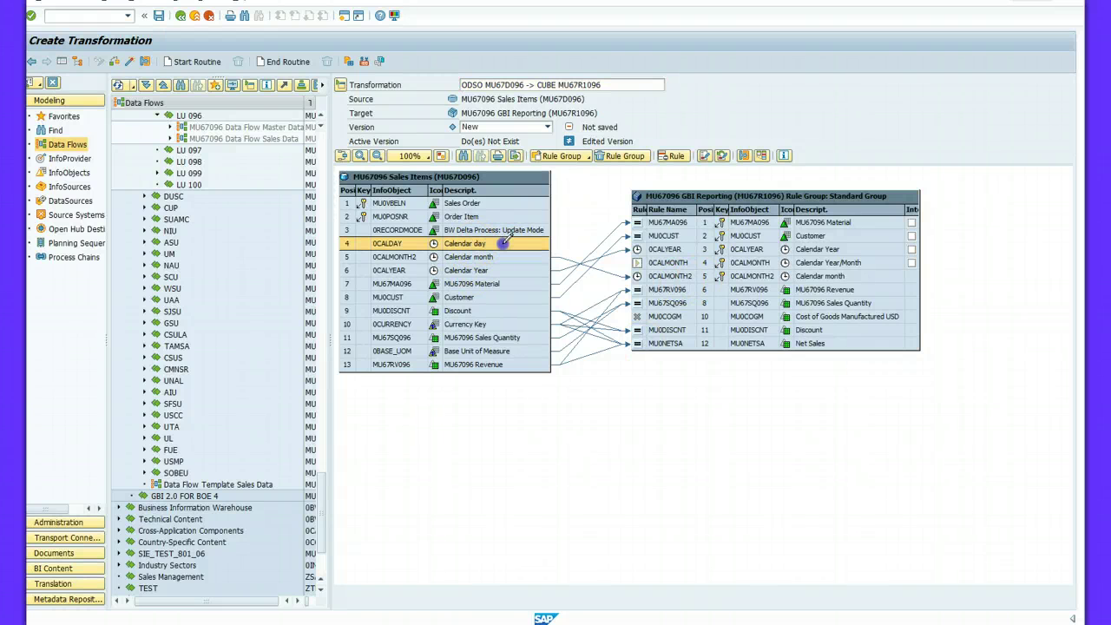
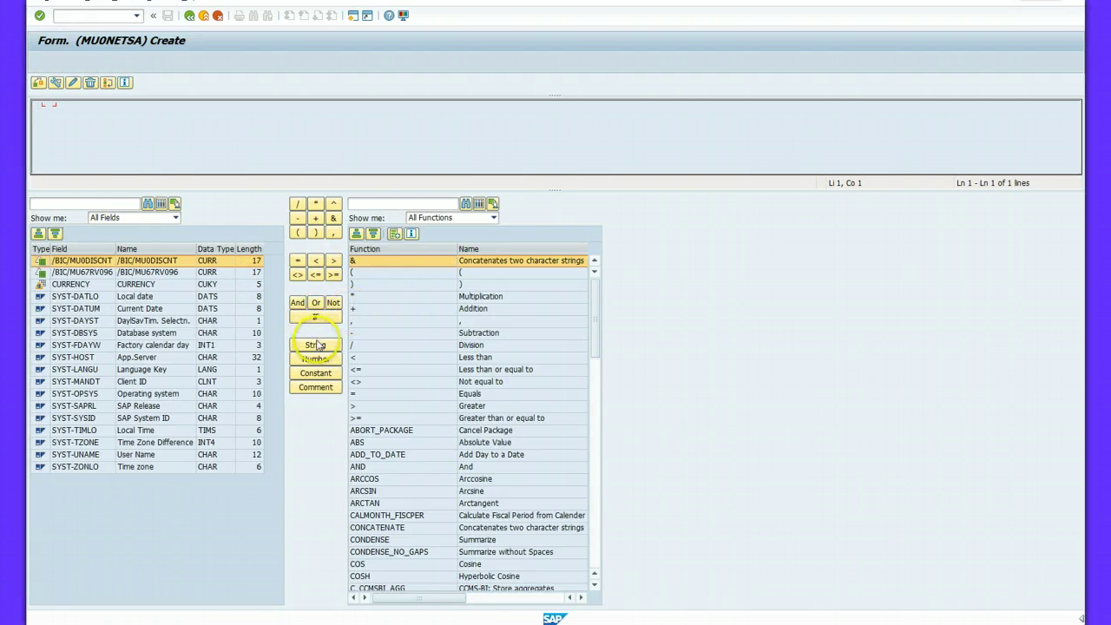
left_click(297, 204)
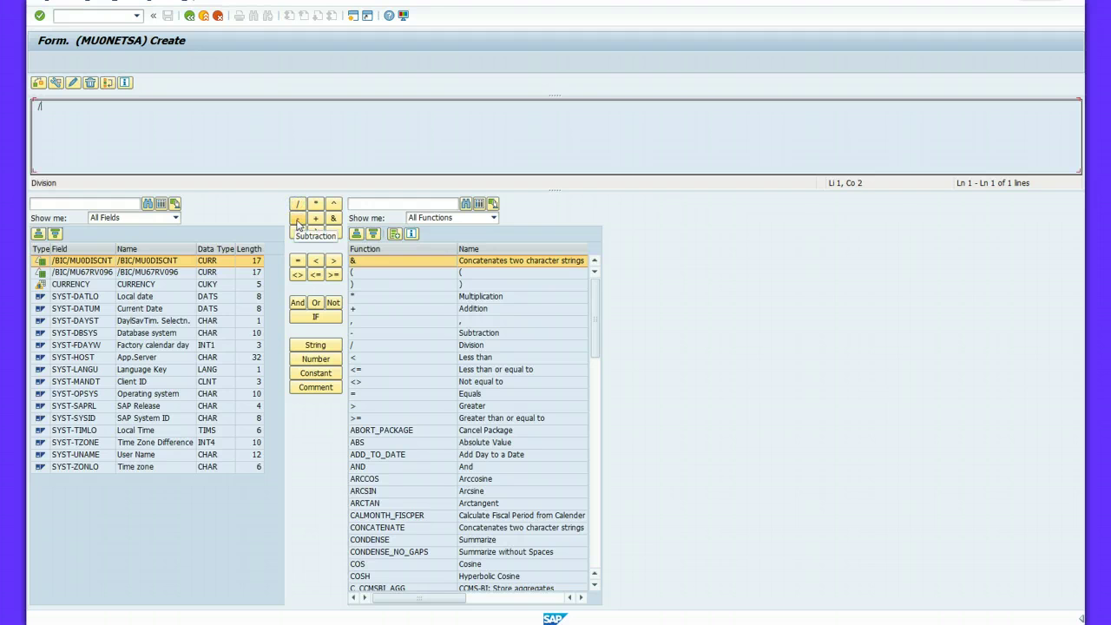
left_click(90, 270)
double_click(84, 272)
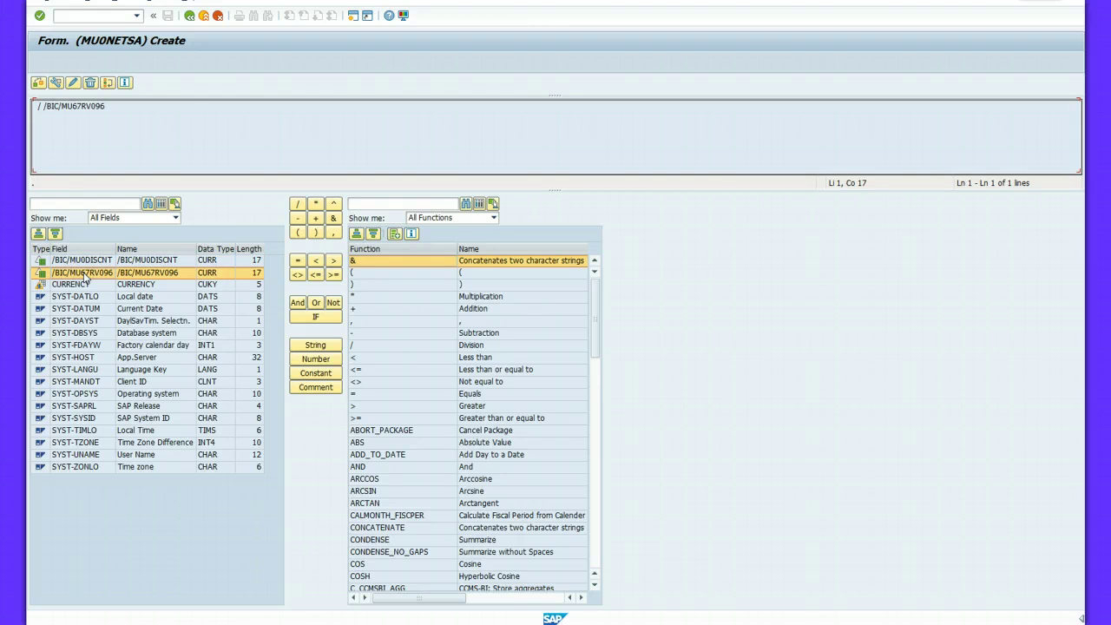
left_click_drag(36, 106, 44, 105)
left_click(191, 95)
left_click(89, 82)
- Build the Net Sales formula /BIC/MU67RV096 - /BIC/MU0DISCNT and transfer the rule's values to the transformation
left_click(87, 285)
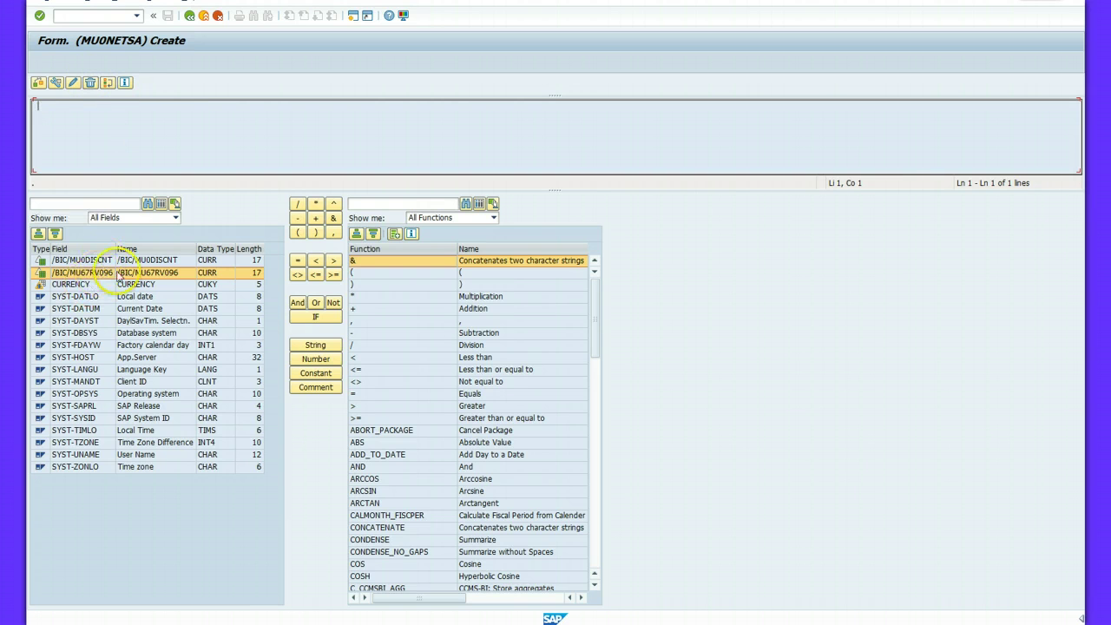
double_click(132, 275)
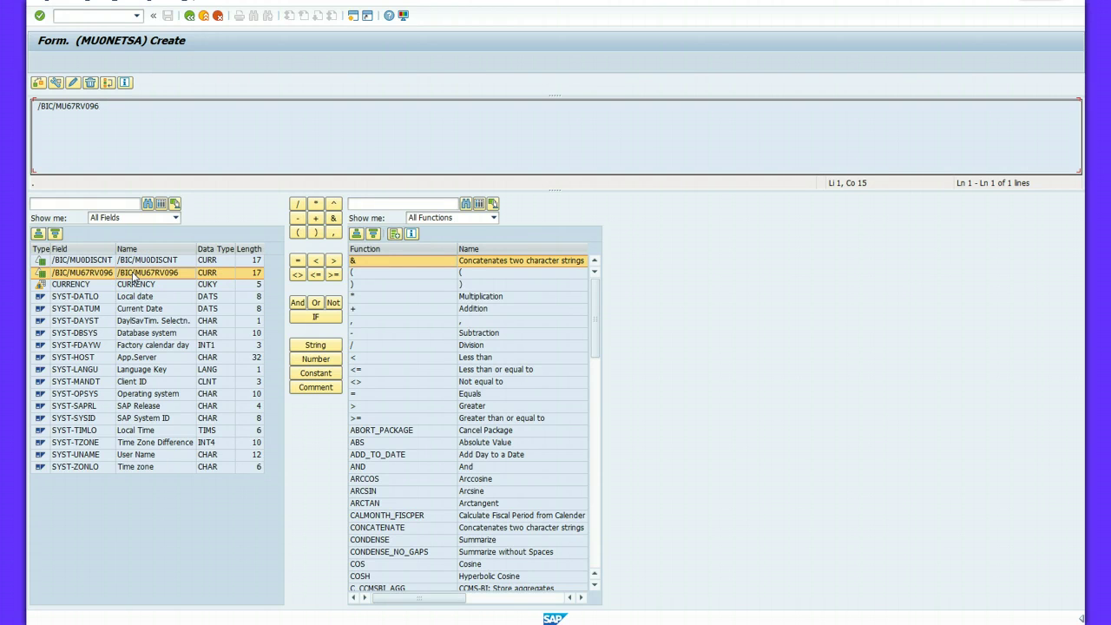
left_click(296, 217)
double_click(83, 260)
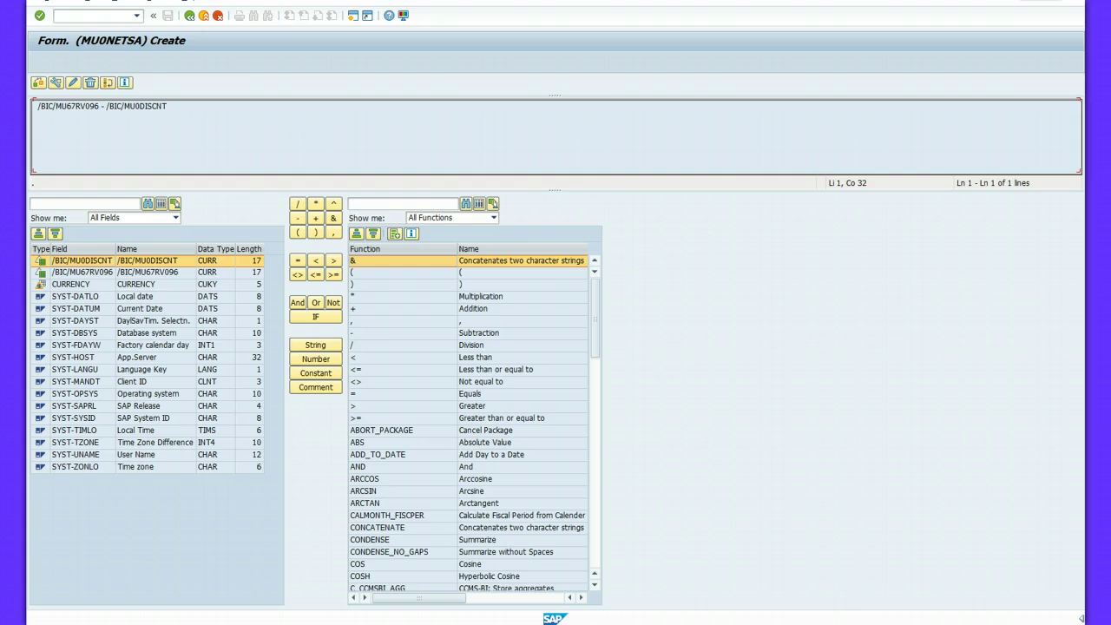
left_click(187, 6)
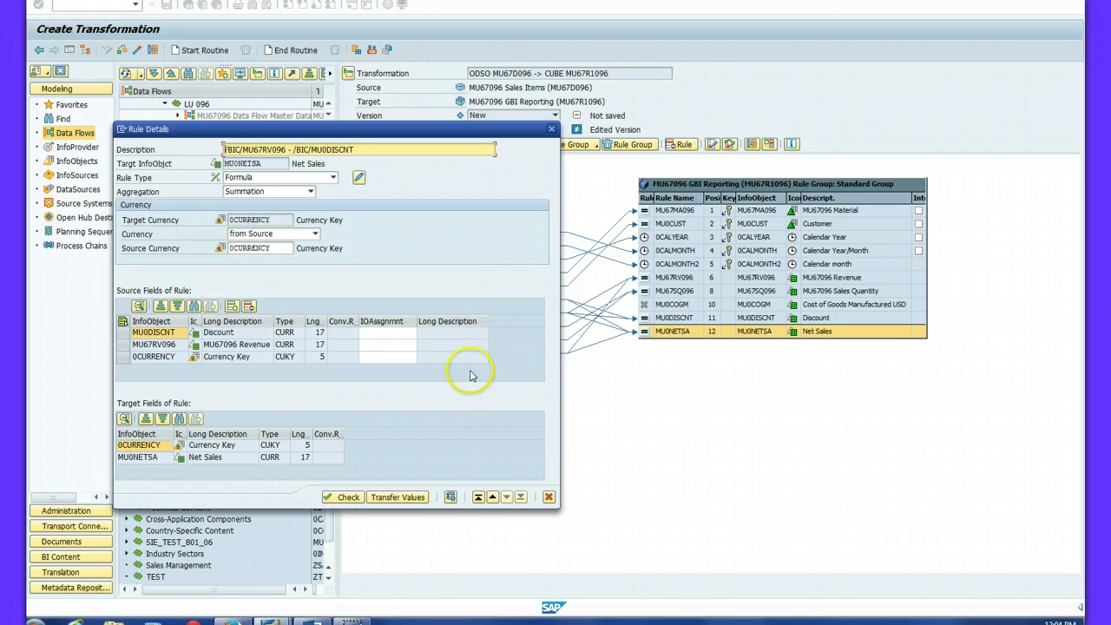
left_click(398, 501)
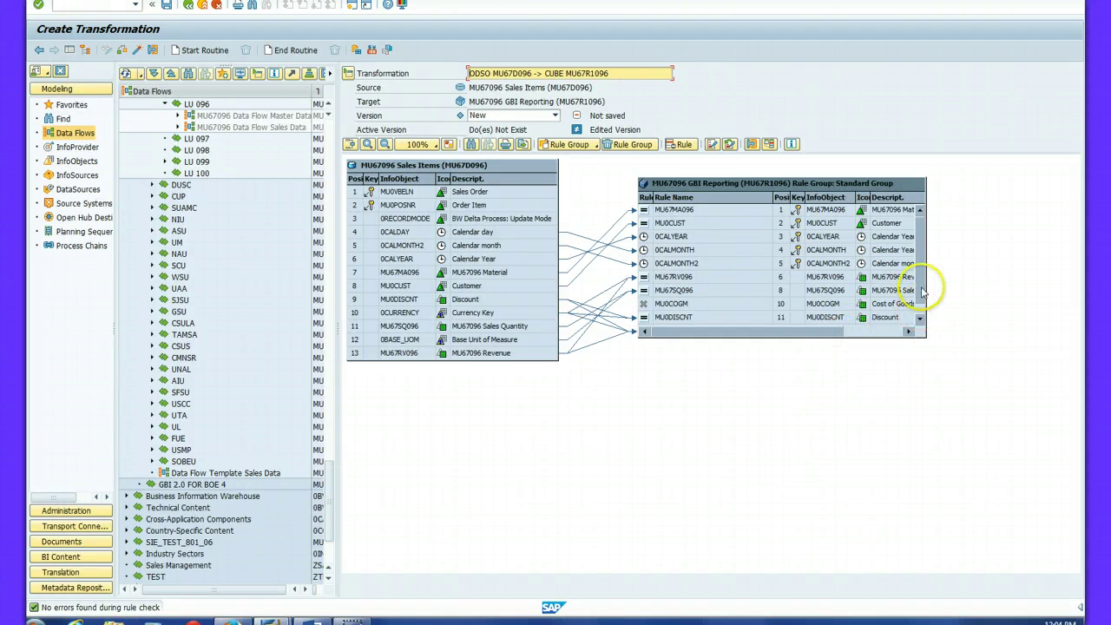
- Widen the GBI Reporting target table and map source fields Material and Sales Quantity to Cost of Goods Manufactured USD
left_click(920, 318)
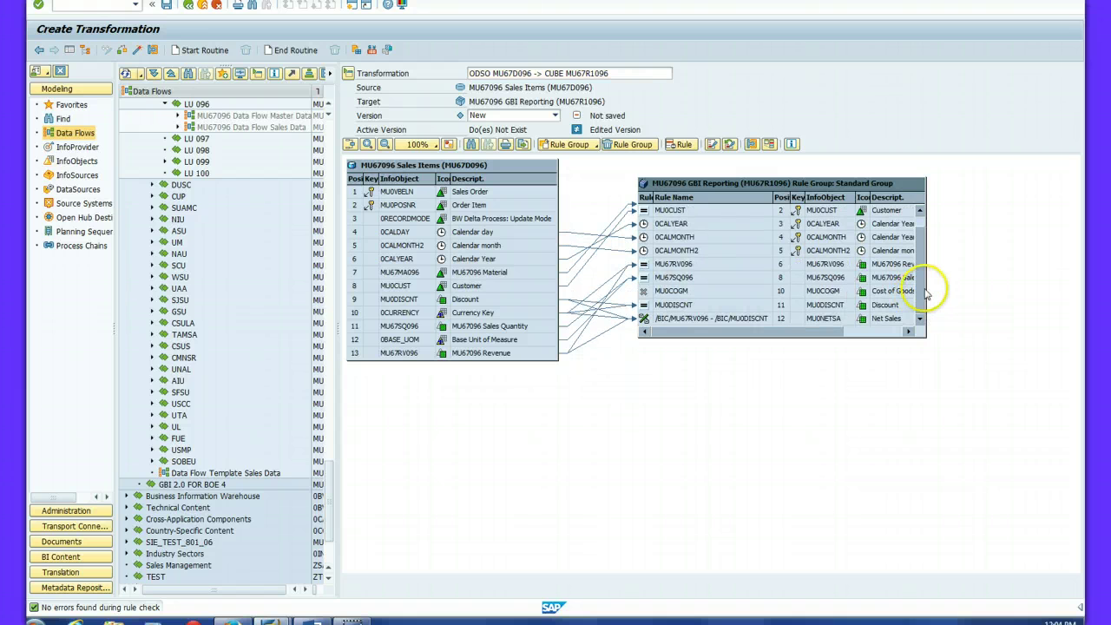
left_click_drag(925, 291, 1007, 289)
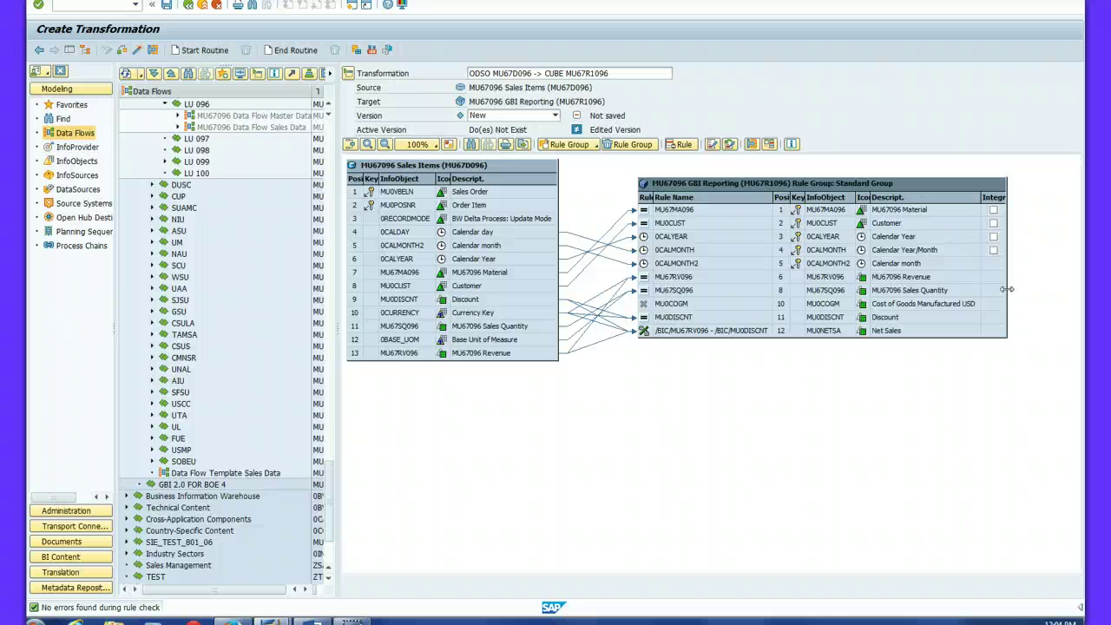
left_click_drag(473, 260, 598, 254)
left_click(496, 274)
left_click_drag(497, 274, 646, 304)
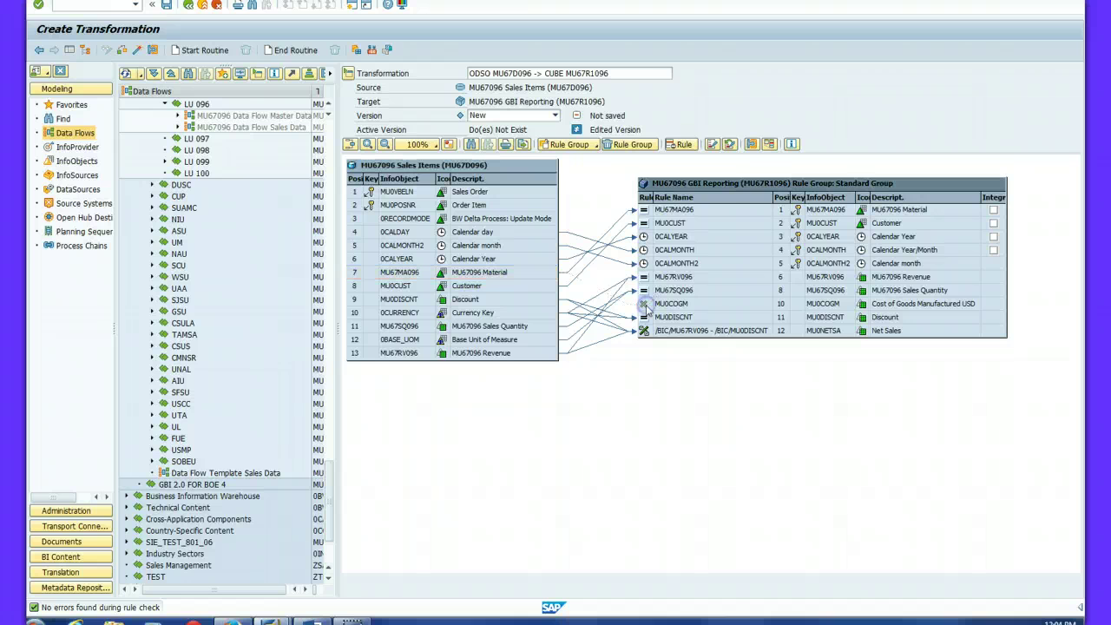
left_click(504, 327)
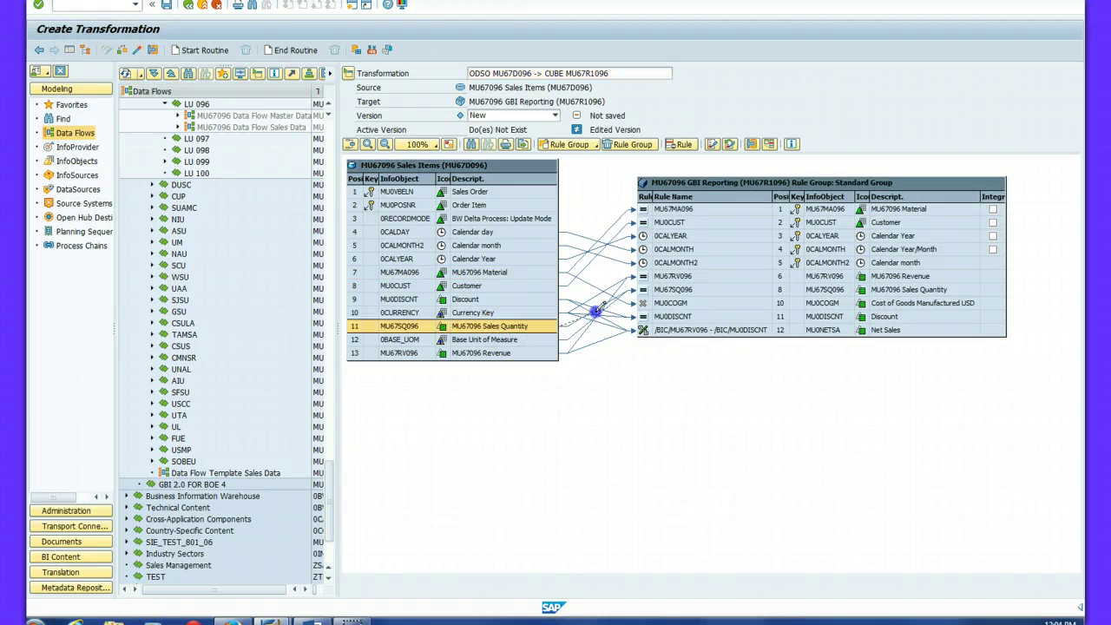
left_click_drag(503, 328, 647, 305)
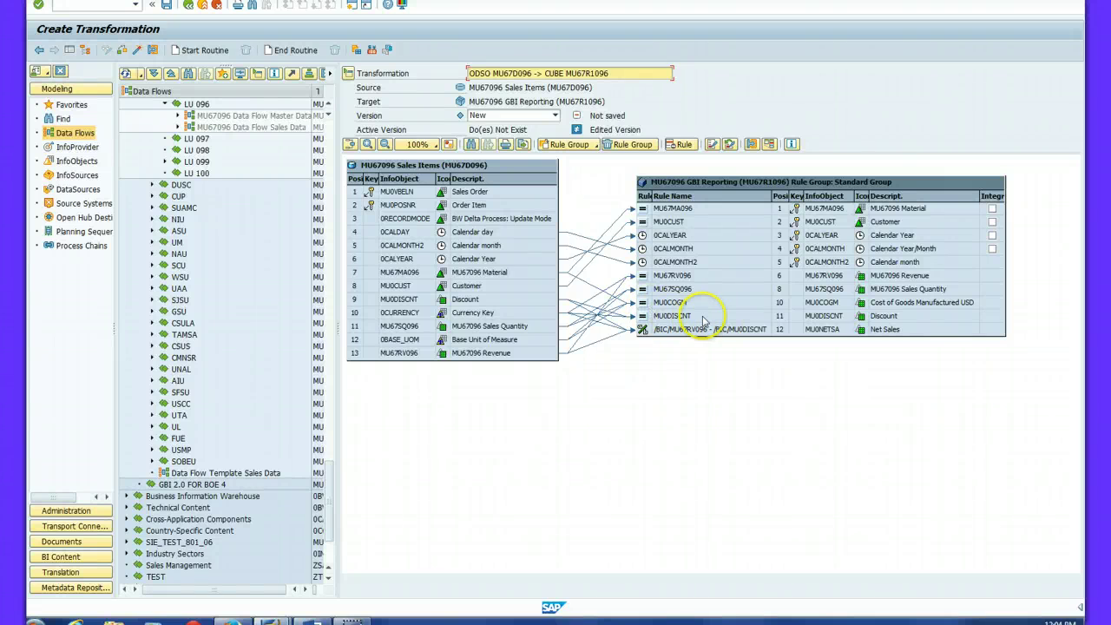
- Set the rule type of Cost of Goods Manufactured USD (MU0COGM) to Routine
left_click(643, 304)
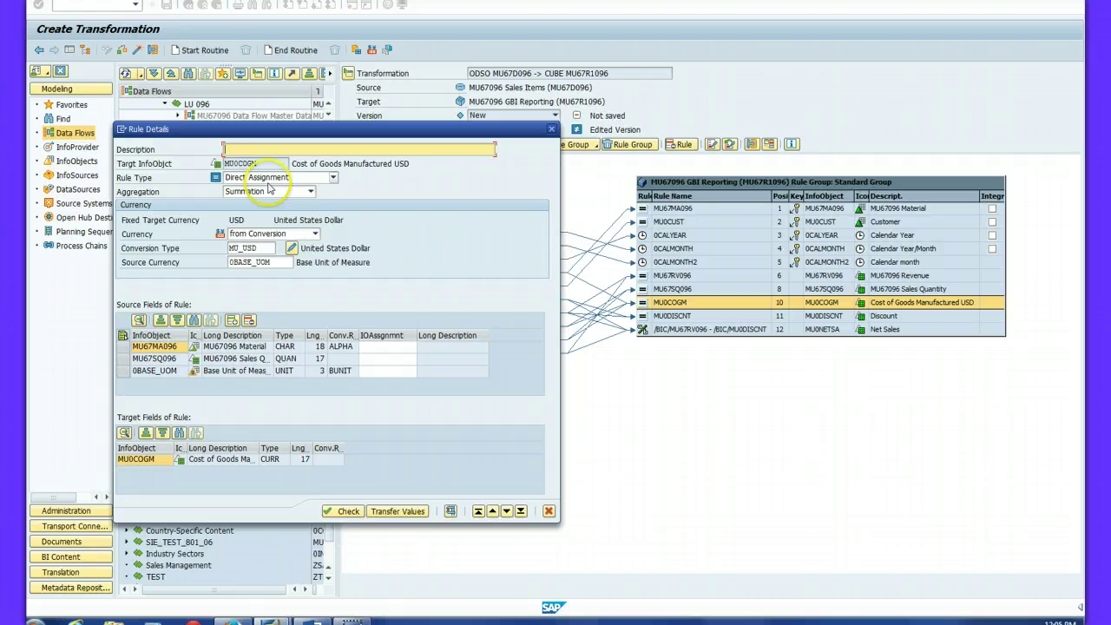
left_click(333, 177)
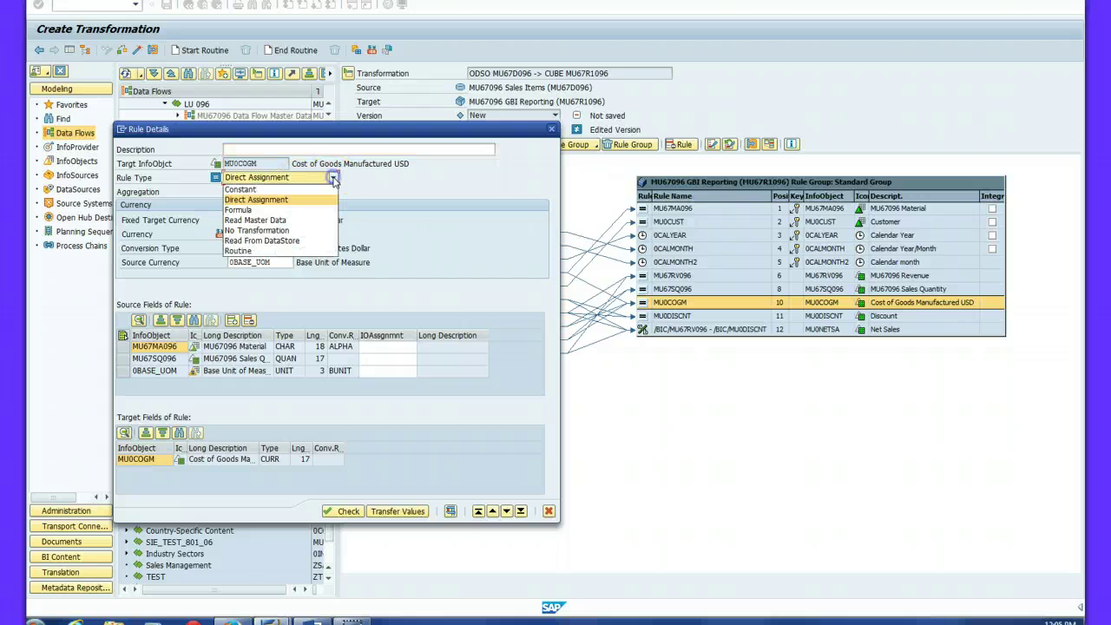
left_click(240, 251)
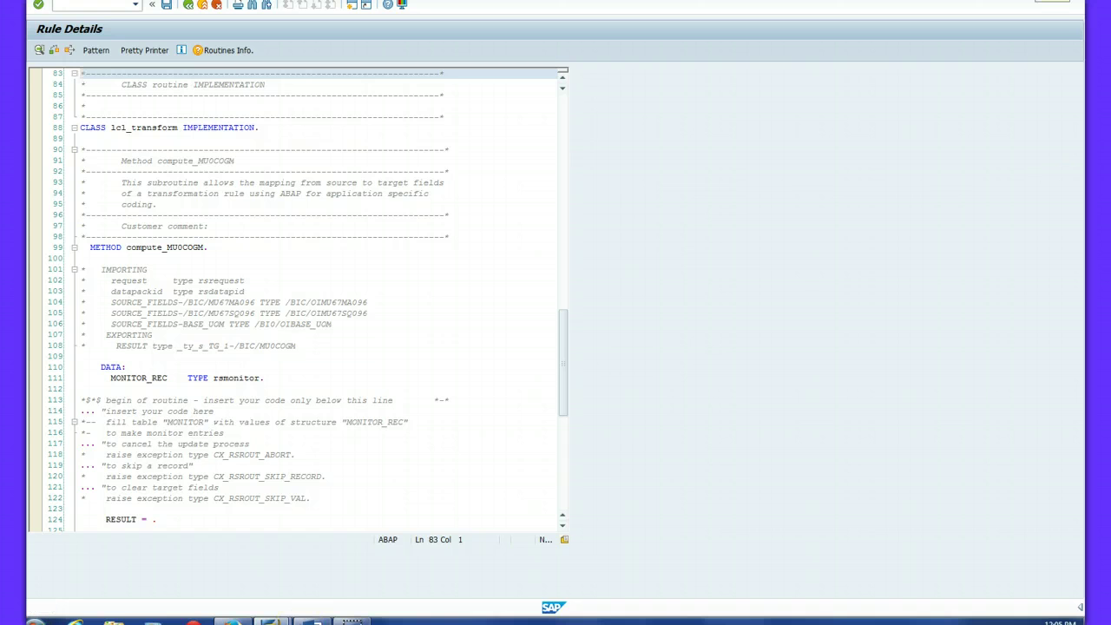
- Open the recent Word document MISY 5360 SAP Ex 9 - Loading InfoCube Revised and go to the SELECT SINGLE routine code
key("super")
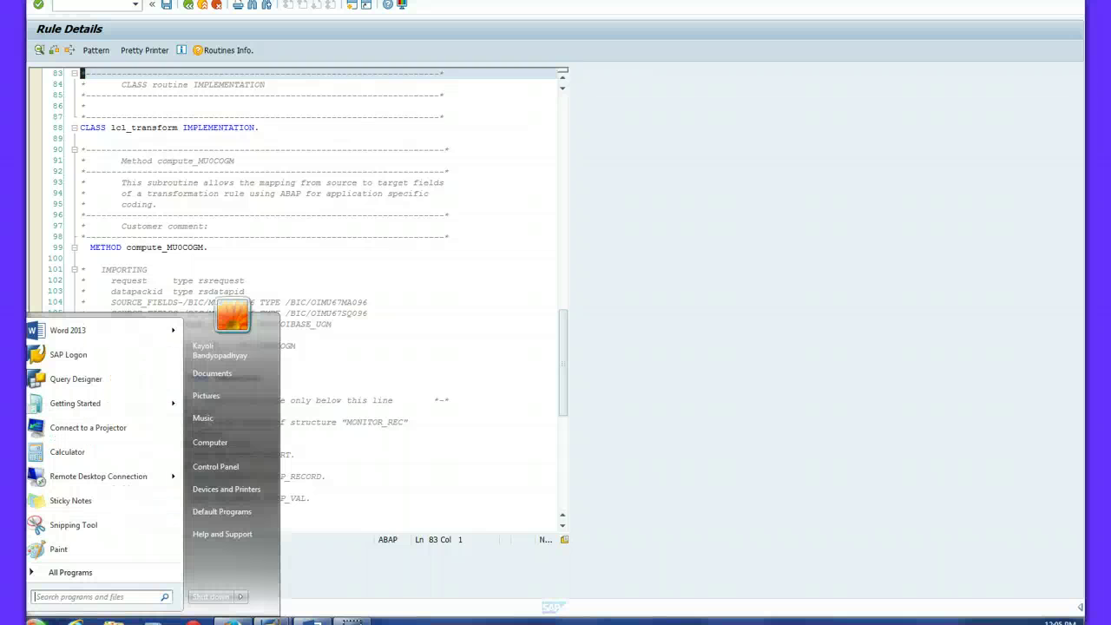
mouse_move(111, 333)
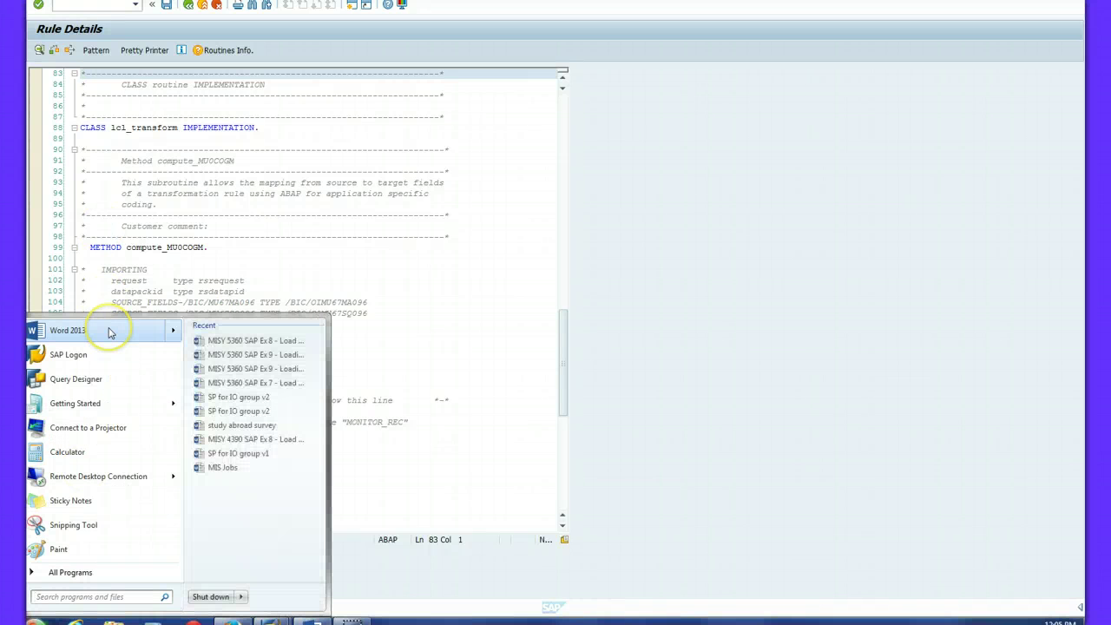
left_click(221, 354)
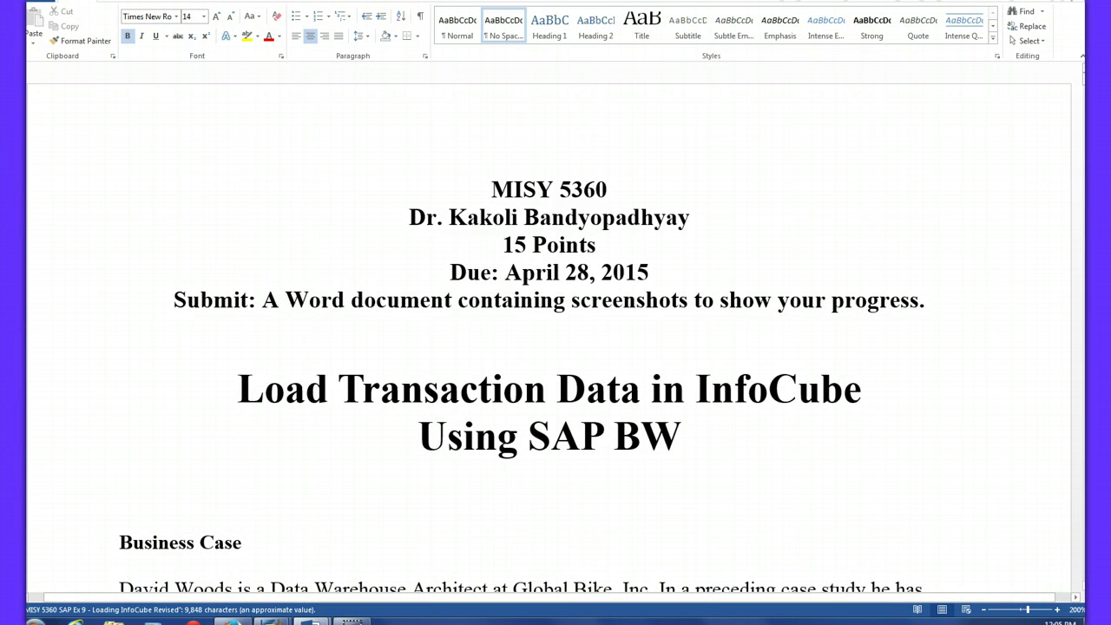
left_click_drag(1082, 74, 1083, 377)
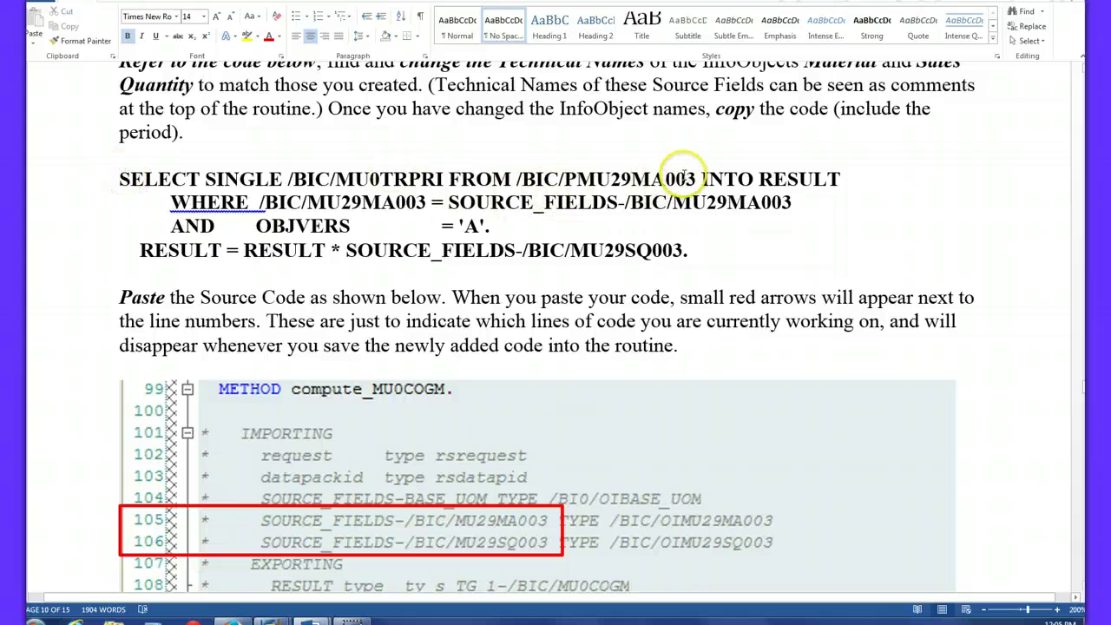
- Change the table name after FROM in the SELECT SINGLE line to /BIC/PMU67MA096
left_click(611, 179)
key("Delete")
key("Delete")
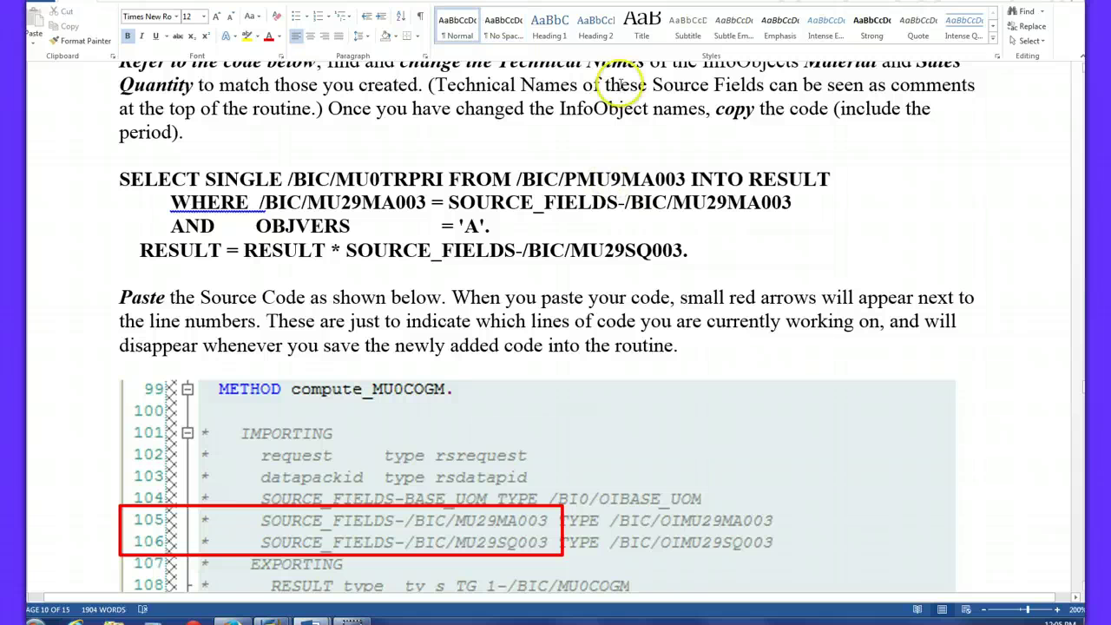
type("67")
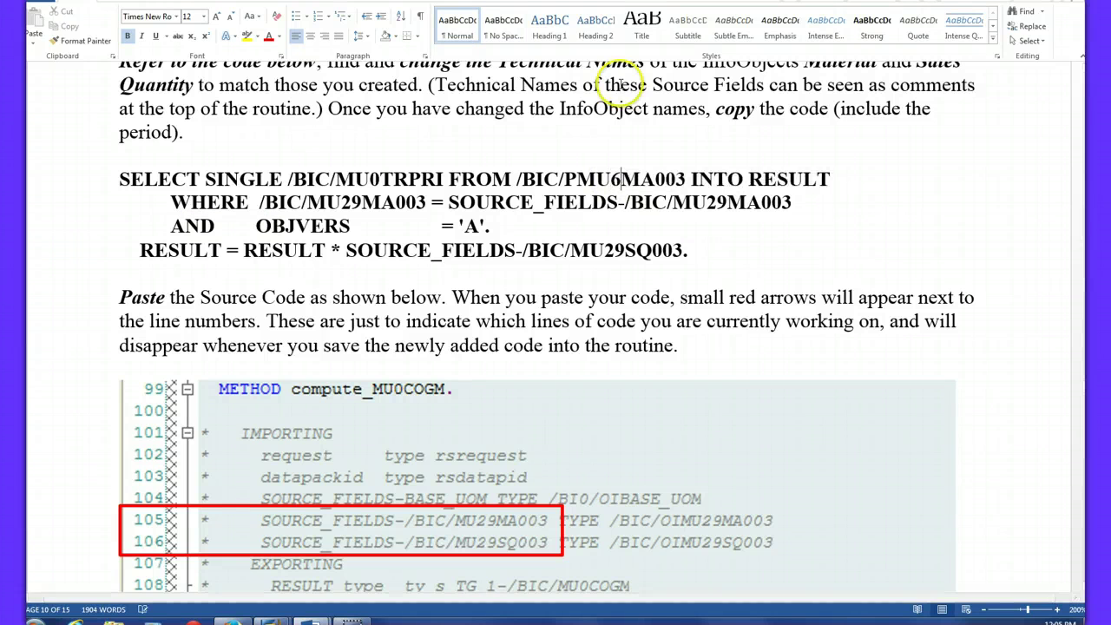
left_click(686, 179)
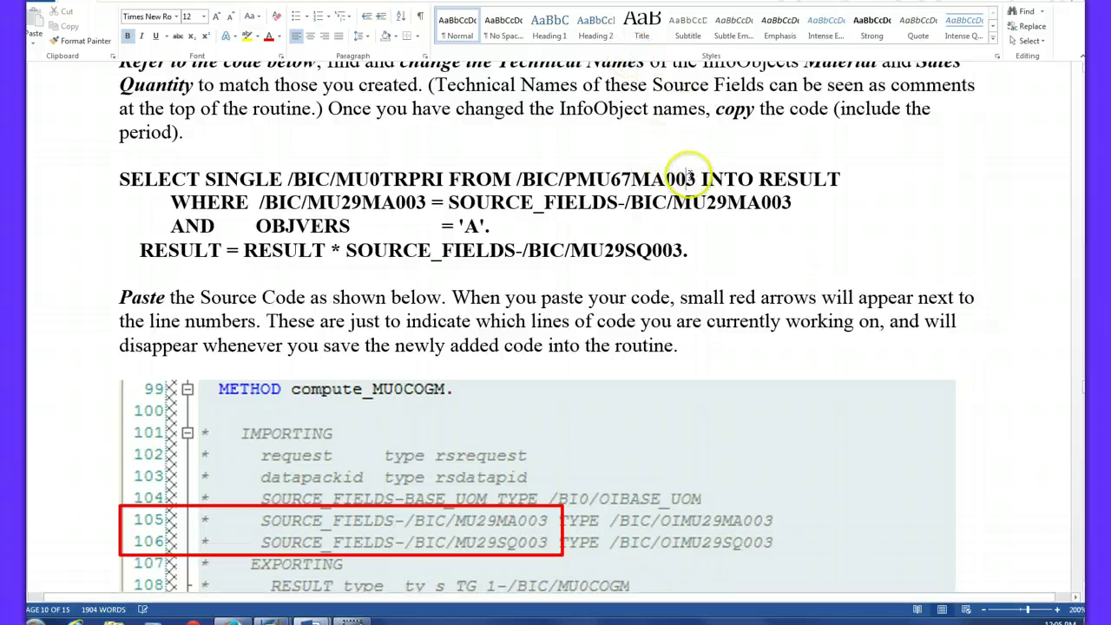
key("Delete")
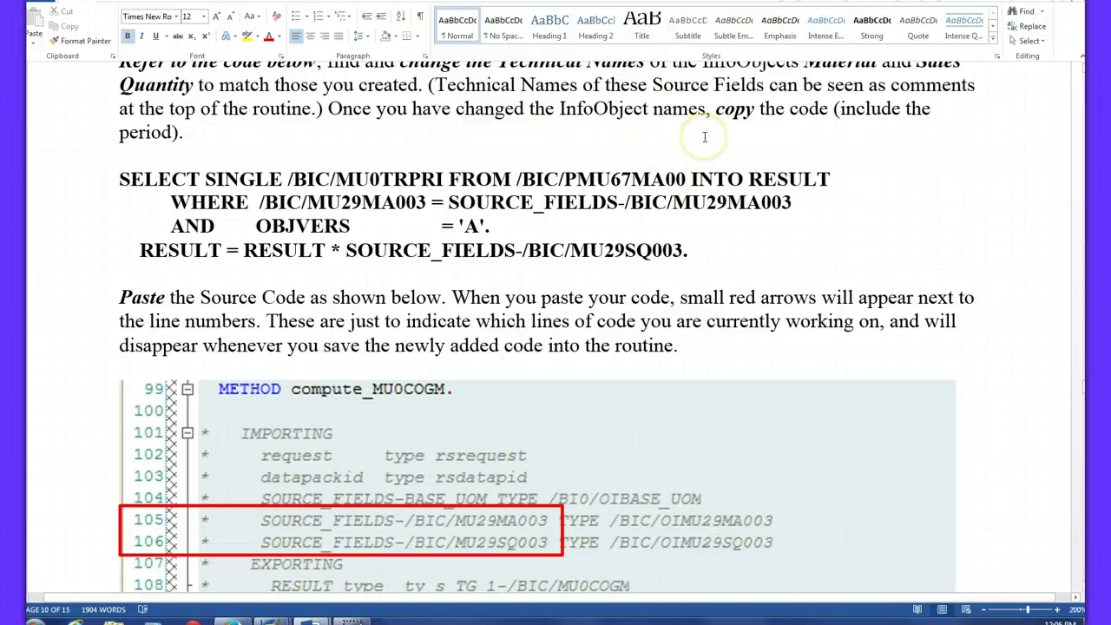
key("BackSpace")
type("9")
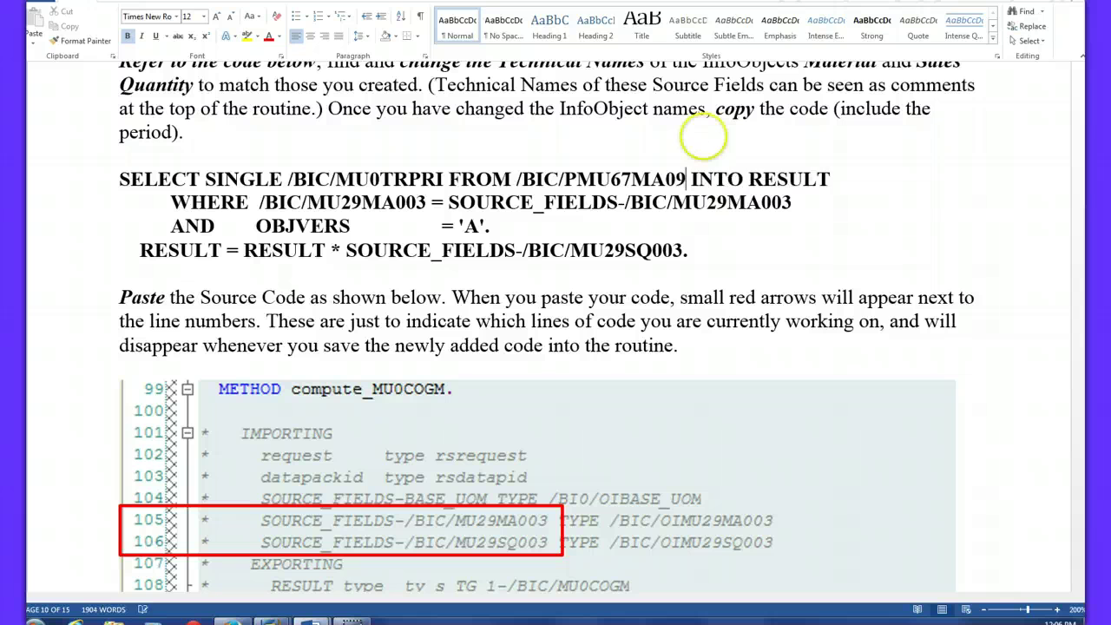
type("6")
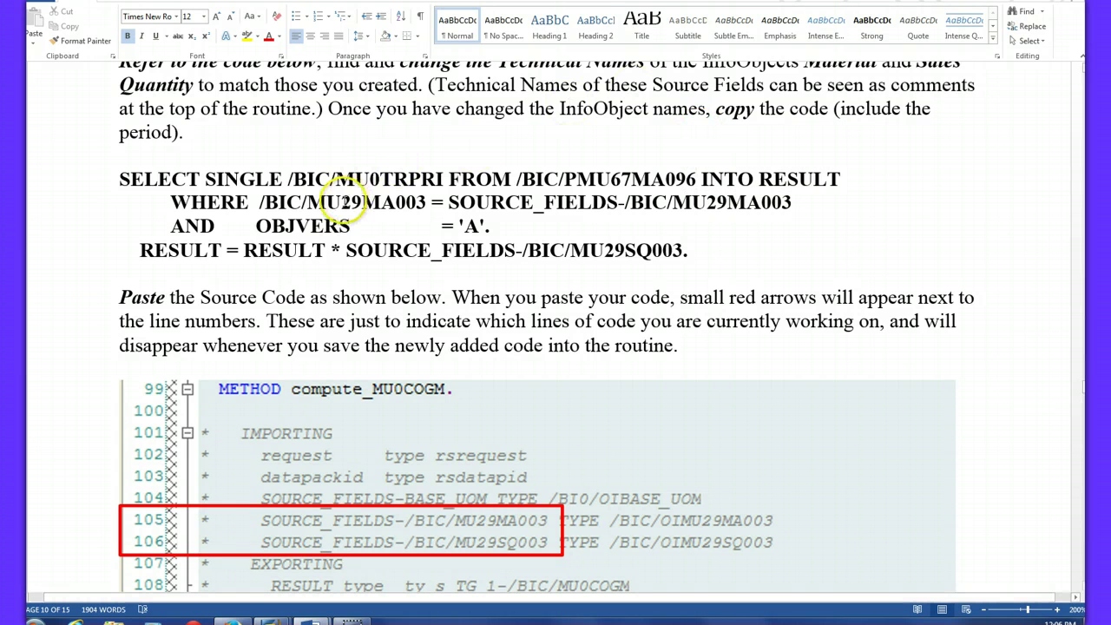
- Change the field name directly after WHERE in the sample code to /BIC/MU67MA096
left_click_drag(341, 202, 358, 201)
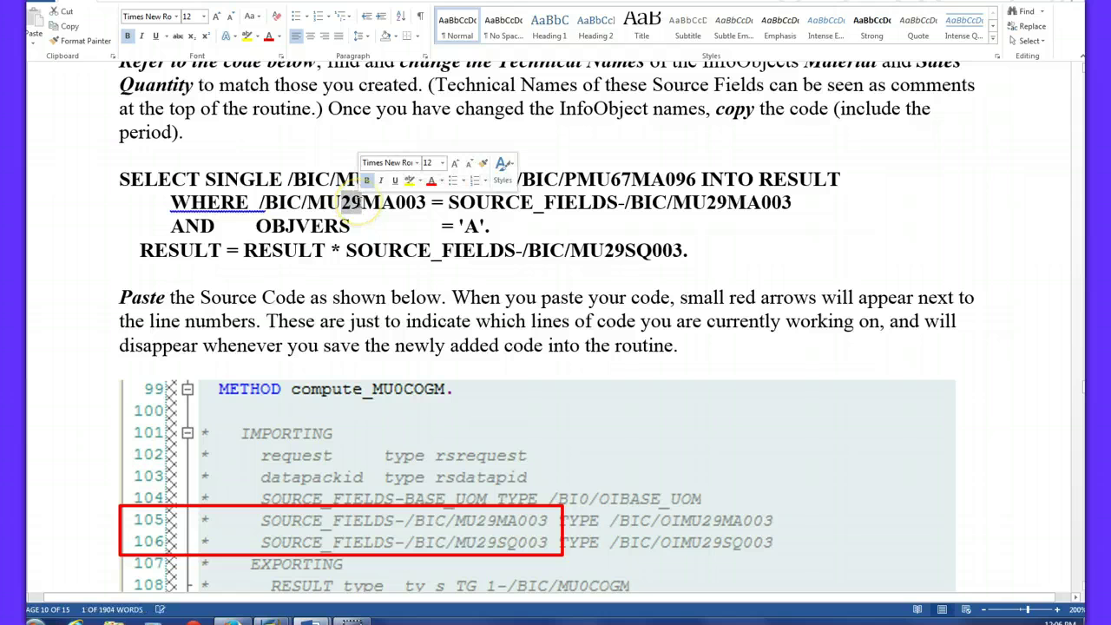
type("67")
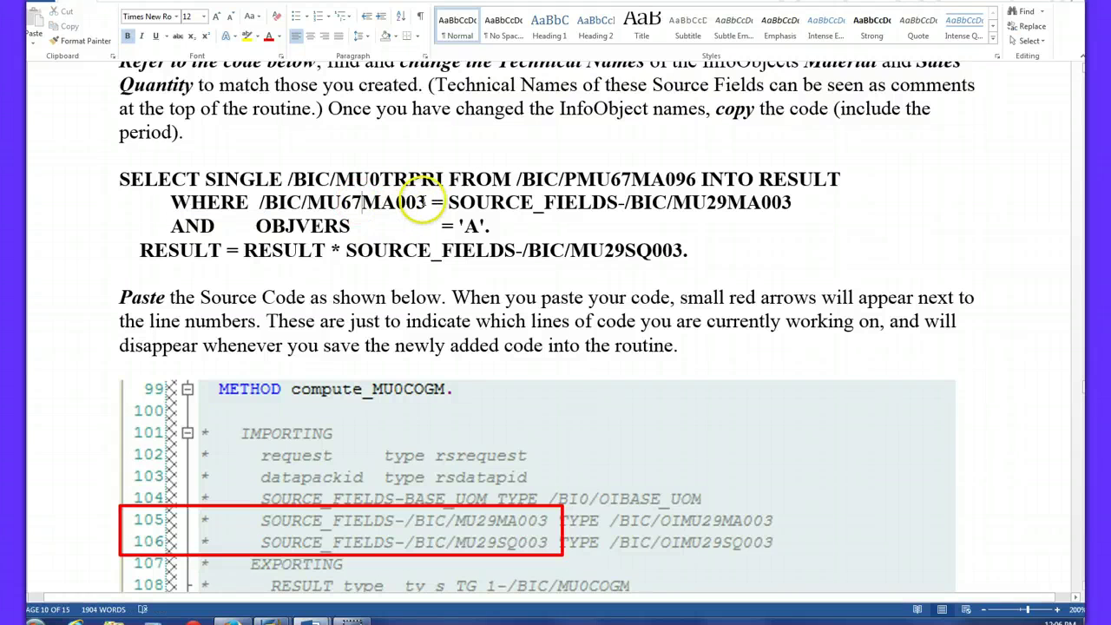
left_click(427, 197)
key("BackSpace")
key("BackSpace")
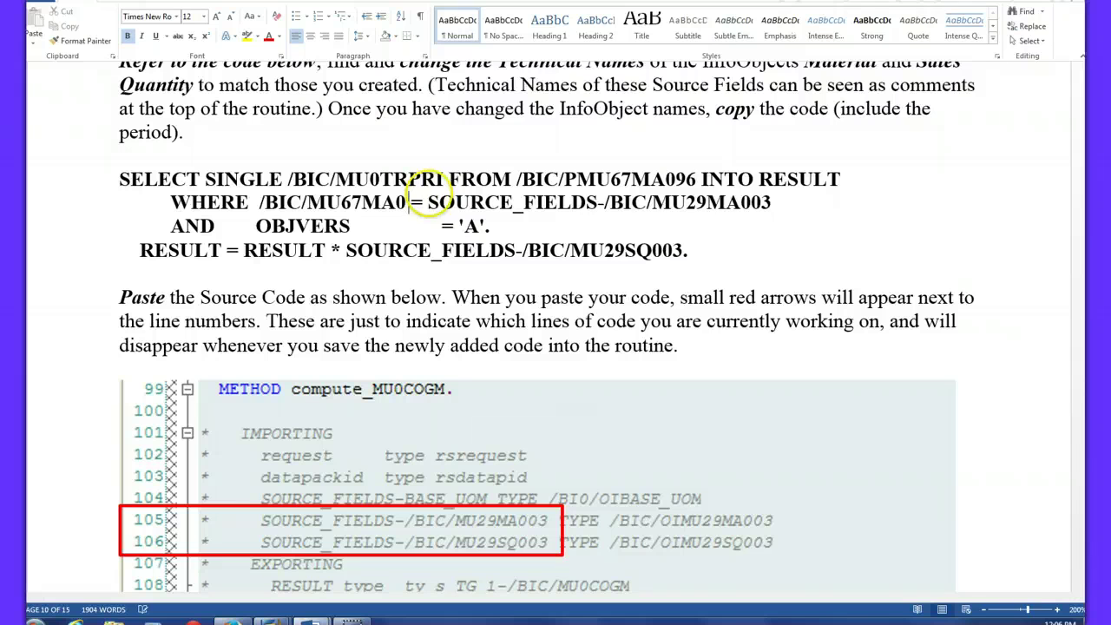
type("96")
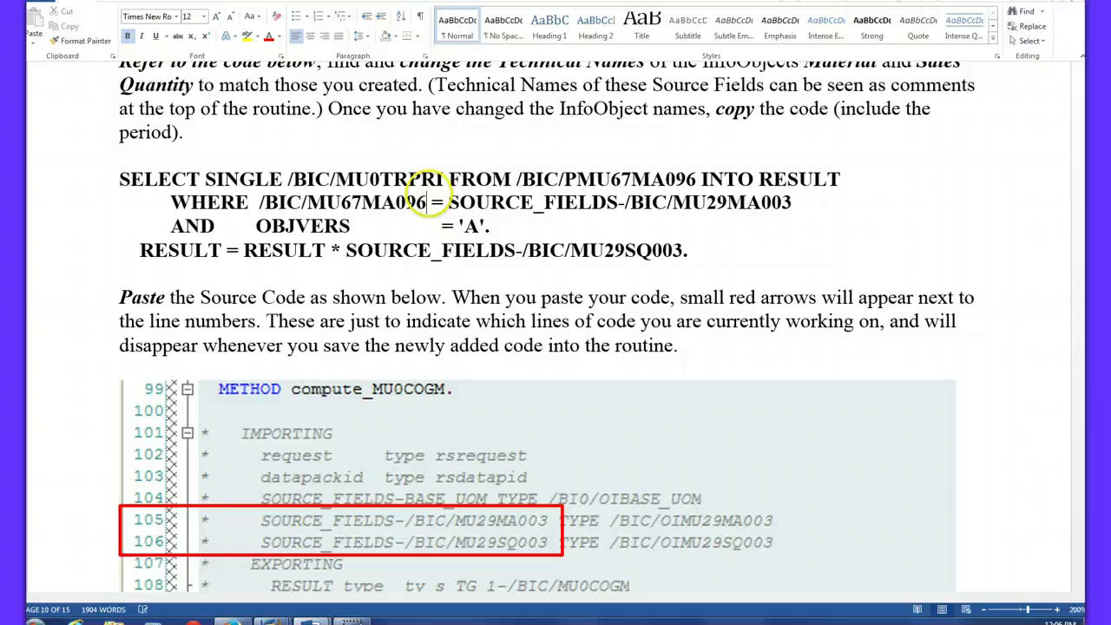
- Change the source field at the end of the WHERE line to SOURCE_FIELDS-/BIC/MU67MA096
left_click(707, 200)
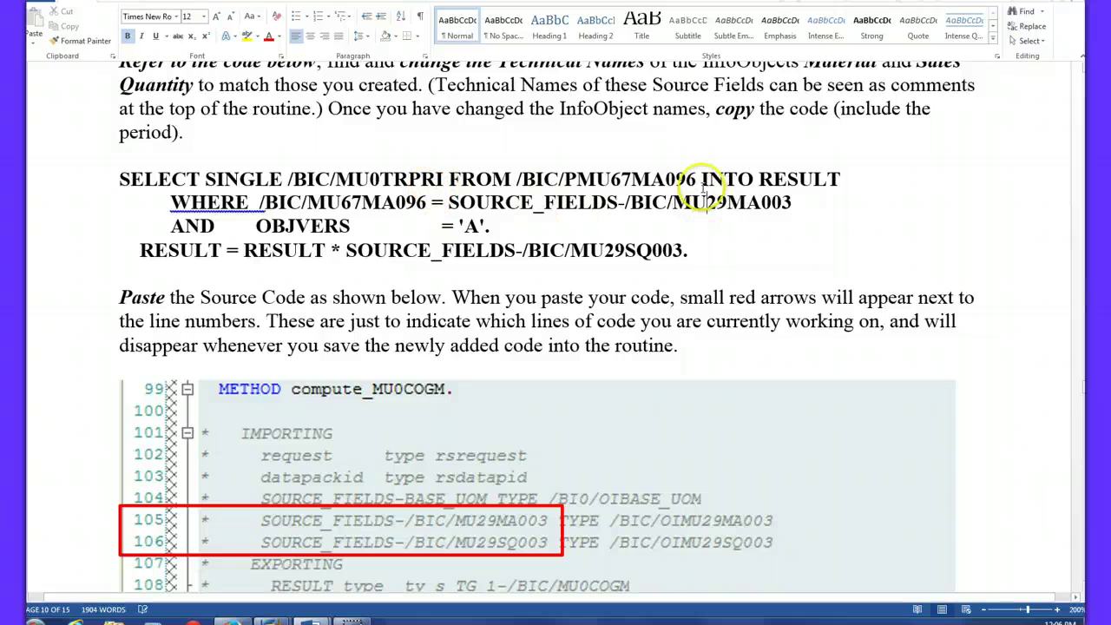
key("Delete")
key("Delete")
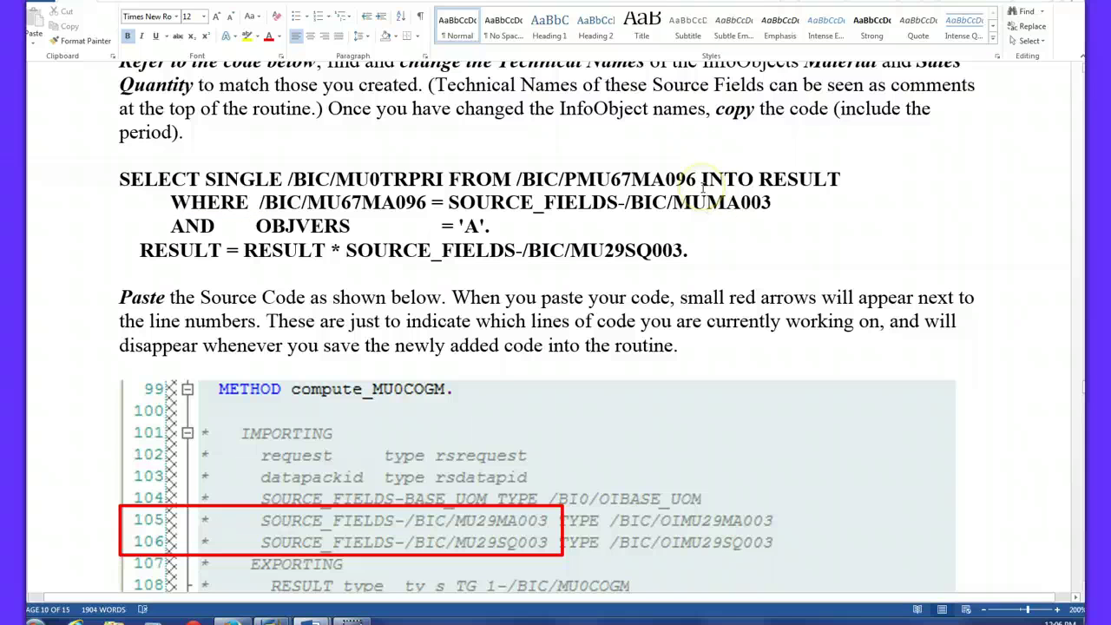
type("67")
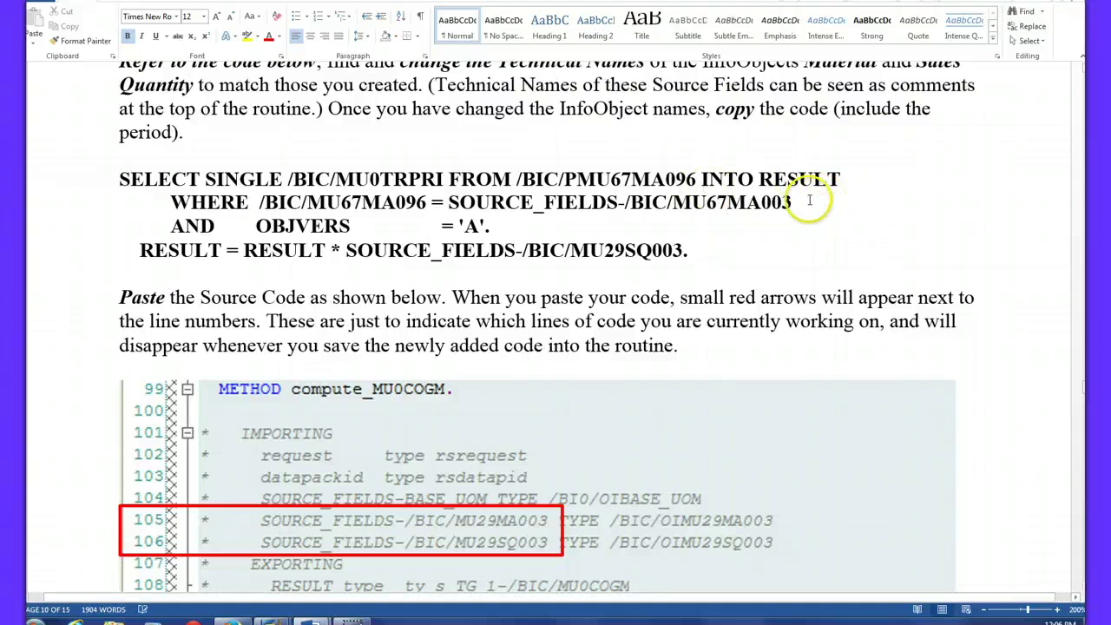
left_click(809, 201)
key("BackSpace")
key("BackSpace")
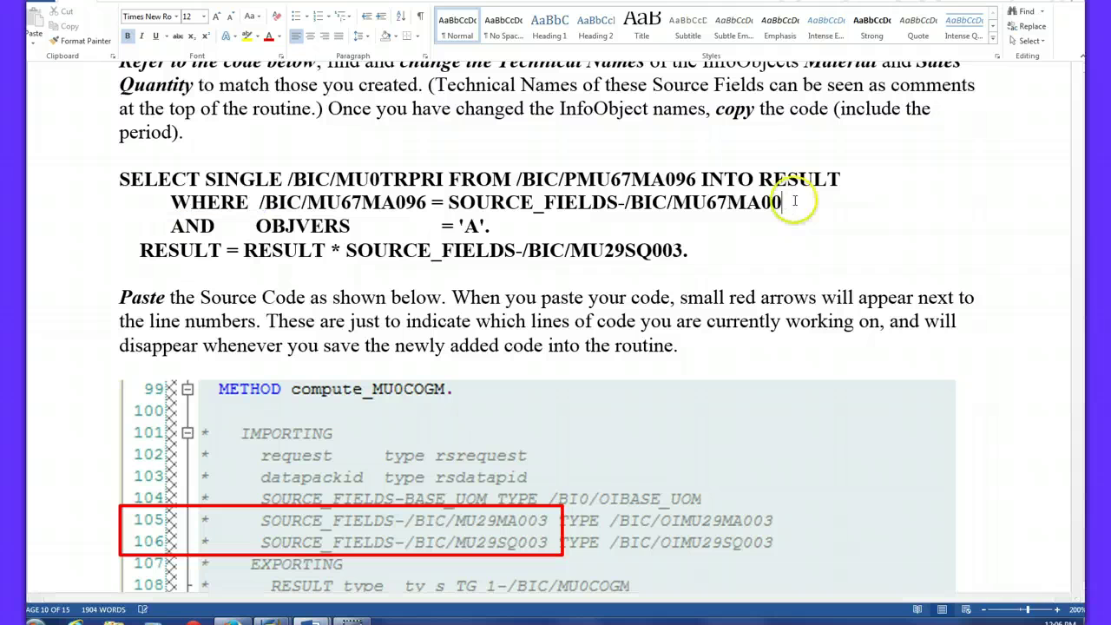
type("09")
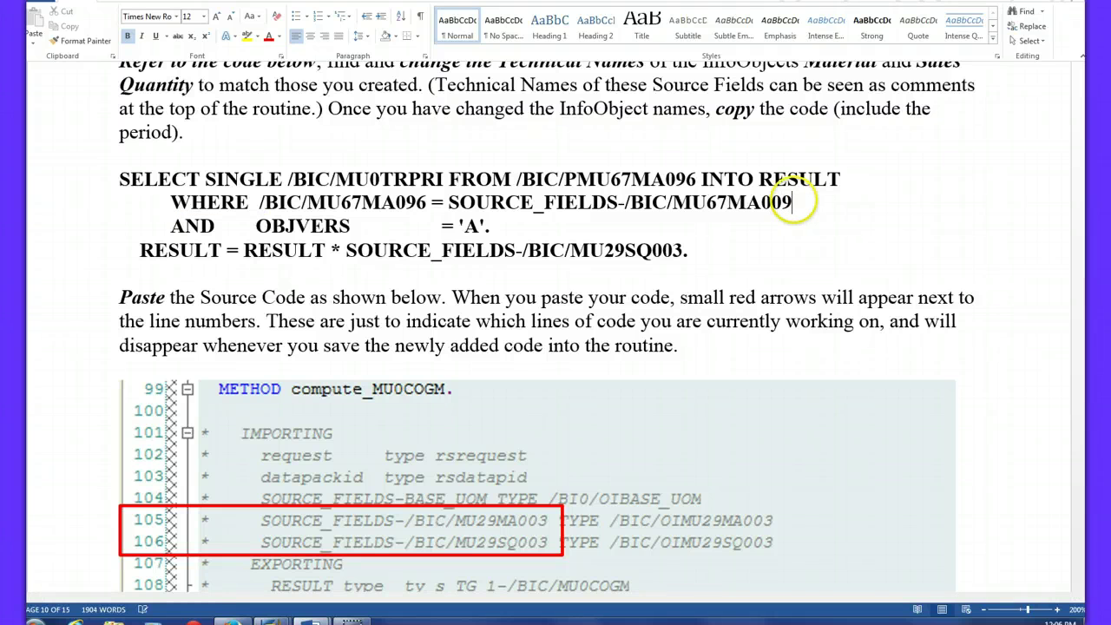
key("BackSpace")
key("BackSpace")
type("96")
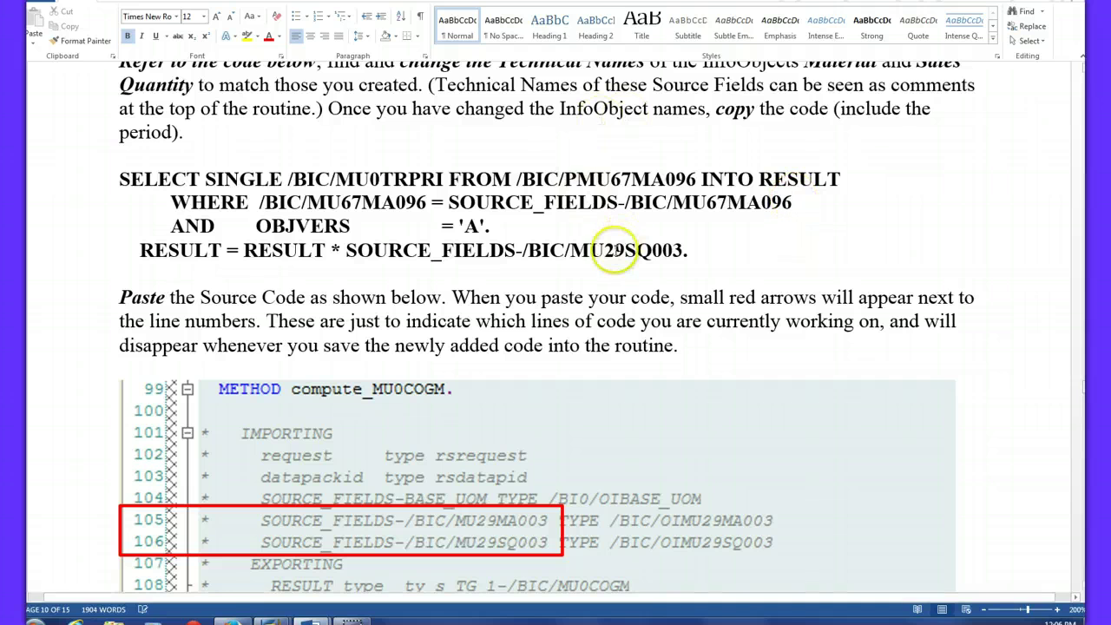
- Change the source field in the RESULT line to SOURCE_FIELDS-/BIC/MU67SQ096, keeping the closing period
left_click(614, 247)
key("BackSpace")
key("Delete")
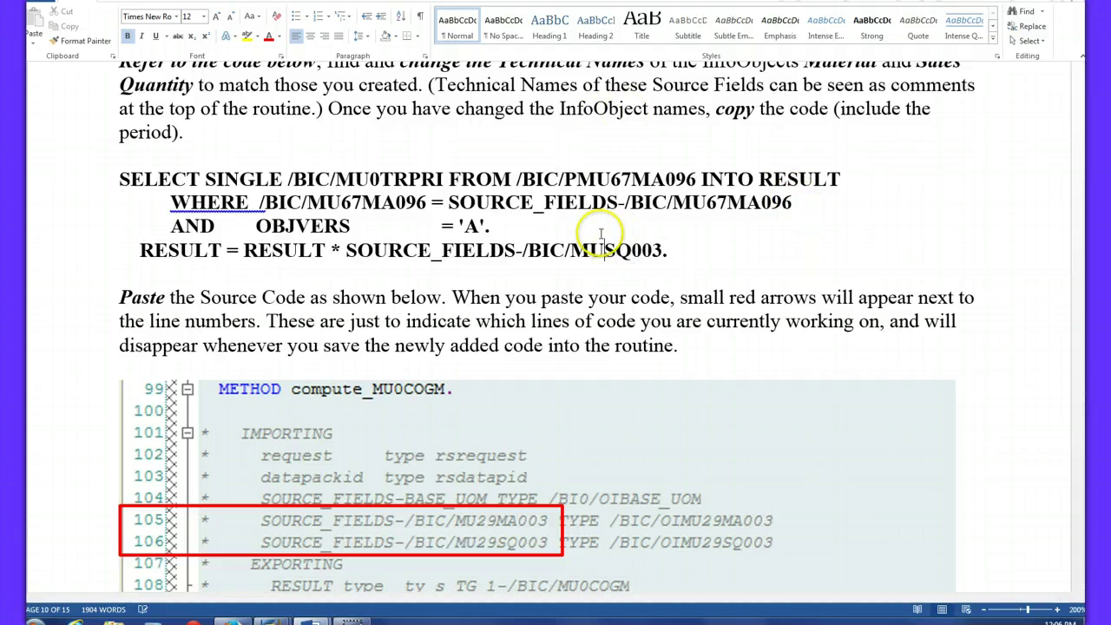
type("67")
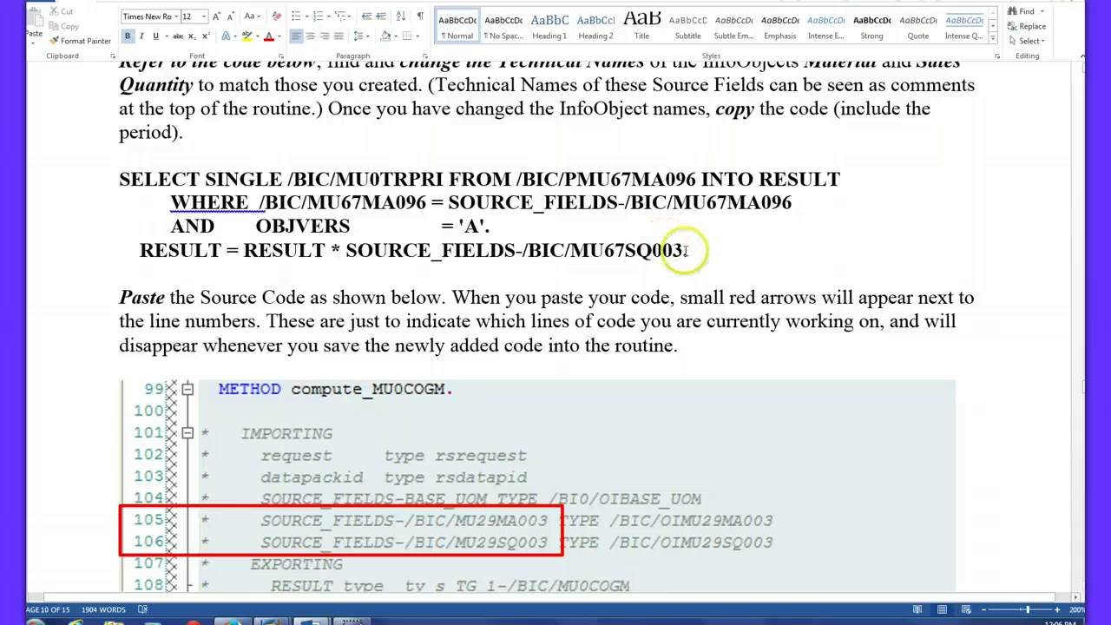
left_click(686, 250)
key("BackSpace")
key("BackSpace")
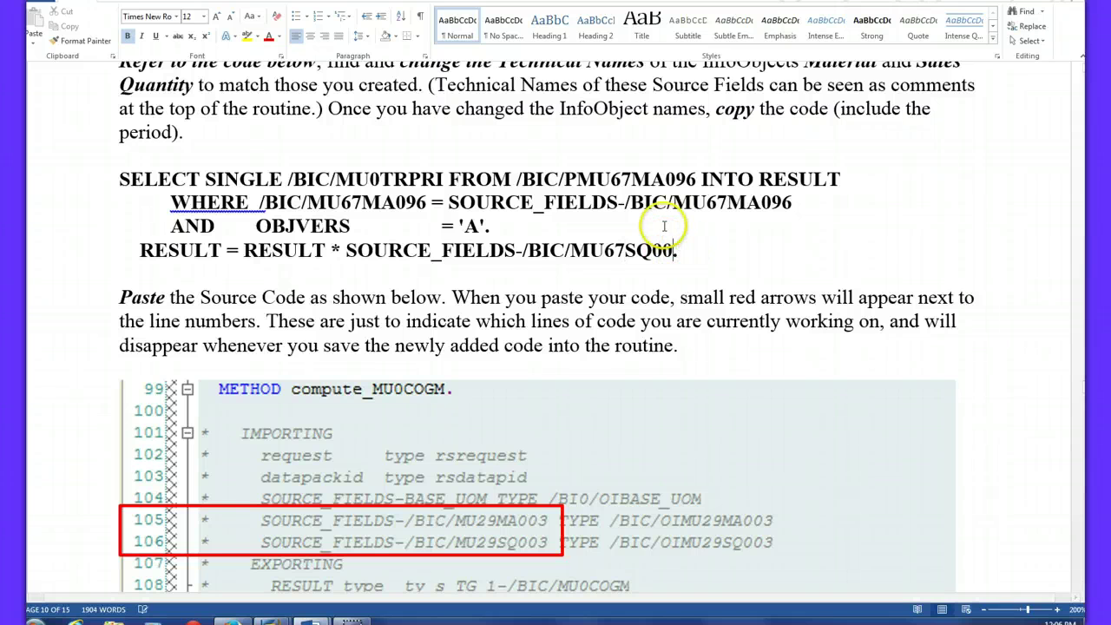
type("96")
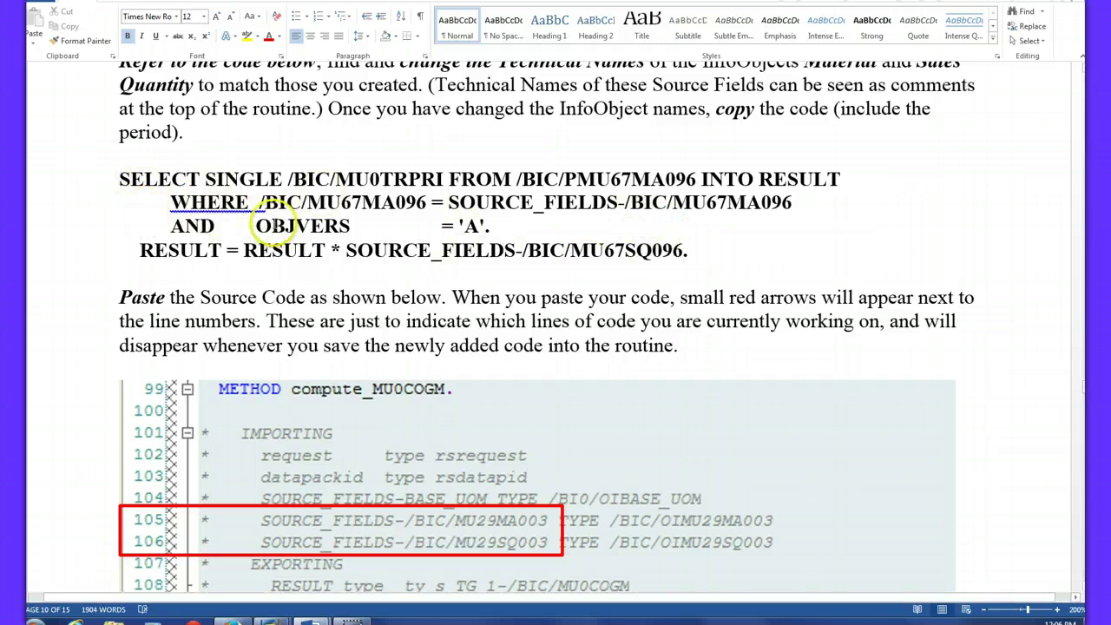
- Copy the adapted code from SELECT SINGLE through the final period and switch back to the SAP routine editor
left_click_drag(119, 179, 675, 251)
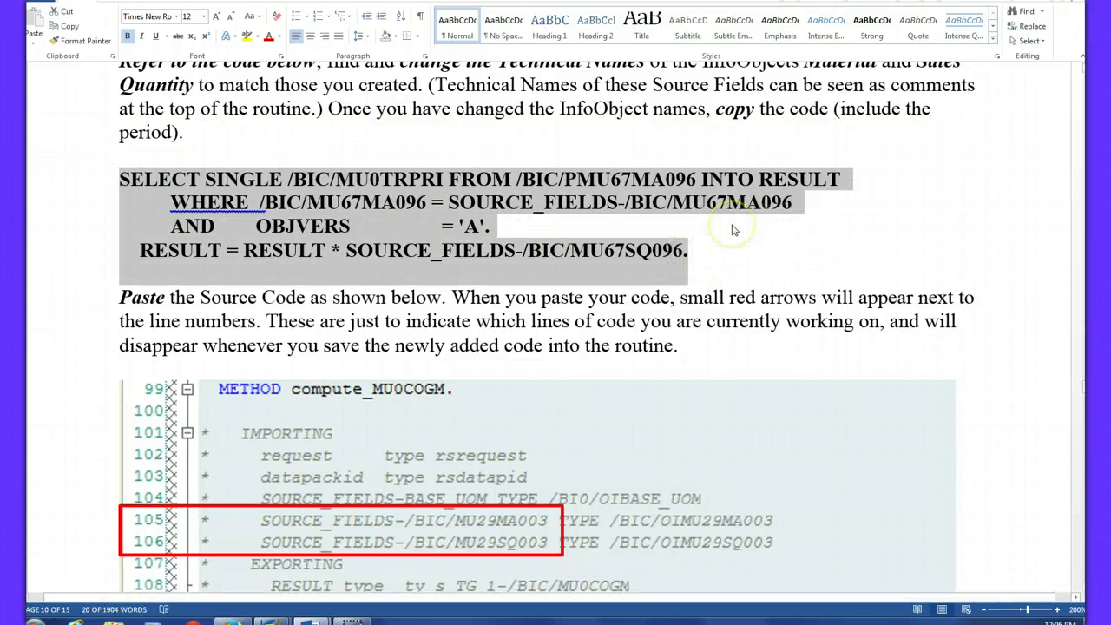
key("ctrl+c")
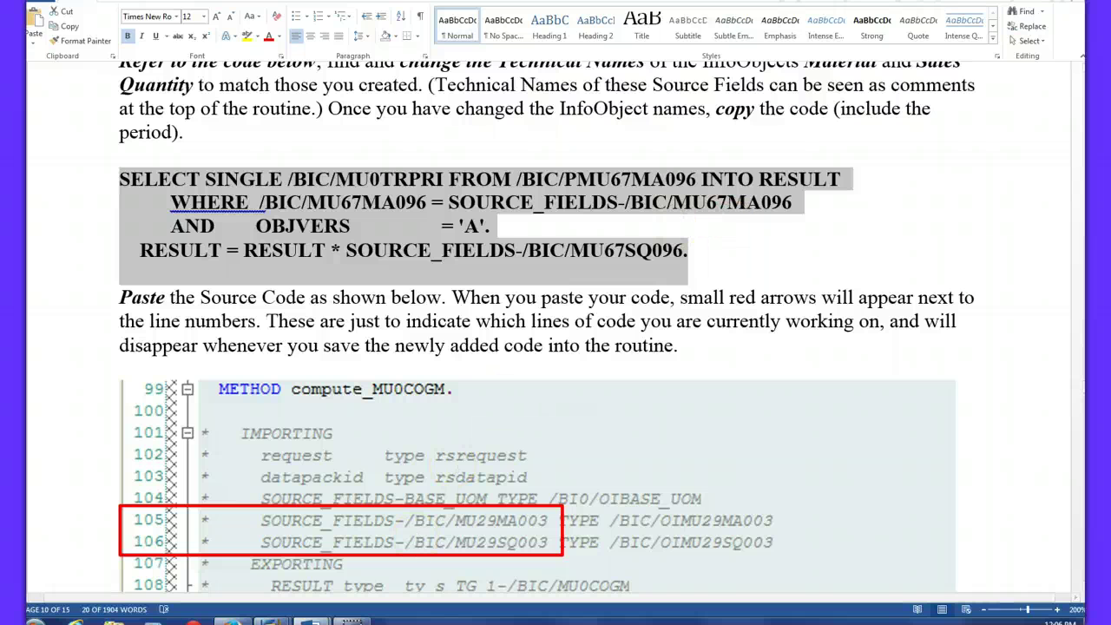
mouse_move(271, 621)
left_click(312, 577)
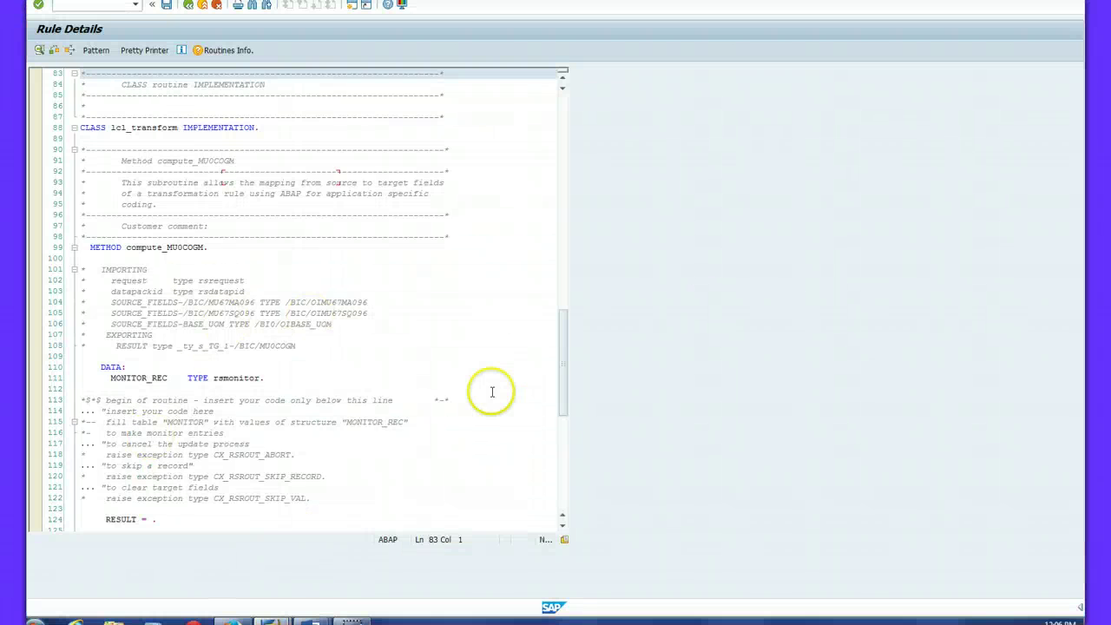
- Replace the RESULT = . placeholder in method compute_MU0COGM with the copied code
left_click(560, 326)
left_click_drag(559, 326, 564, 350)
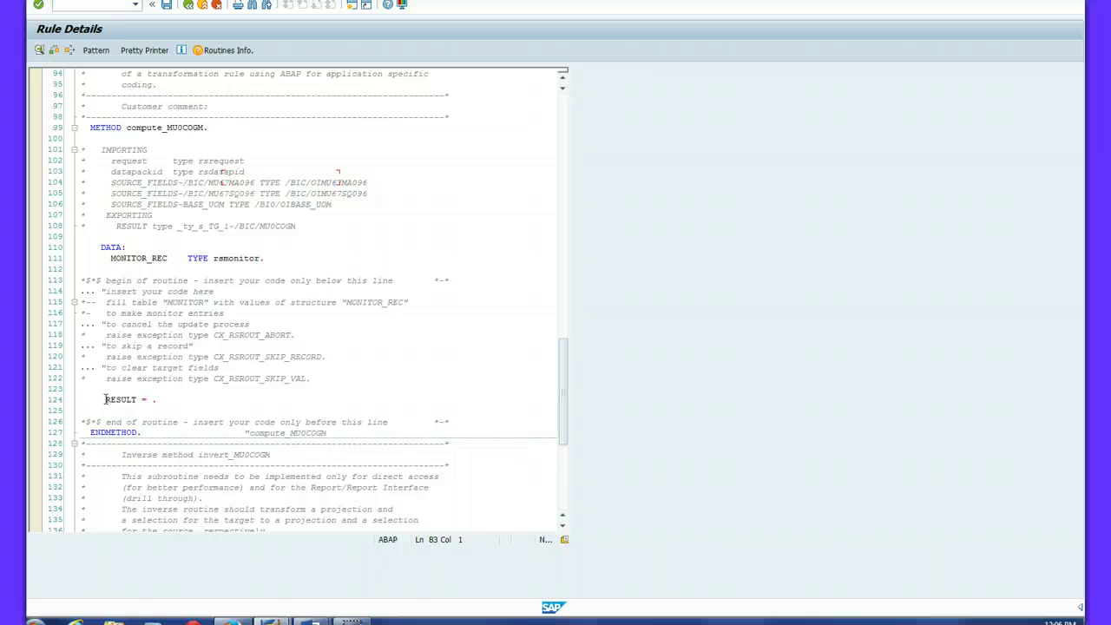
left_click_drag(105, 399, 158, 399)
key("Delete")
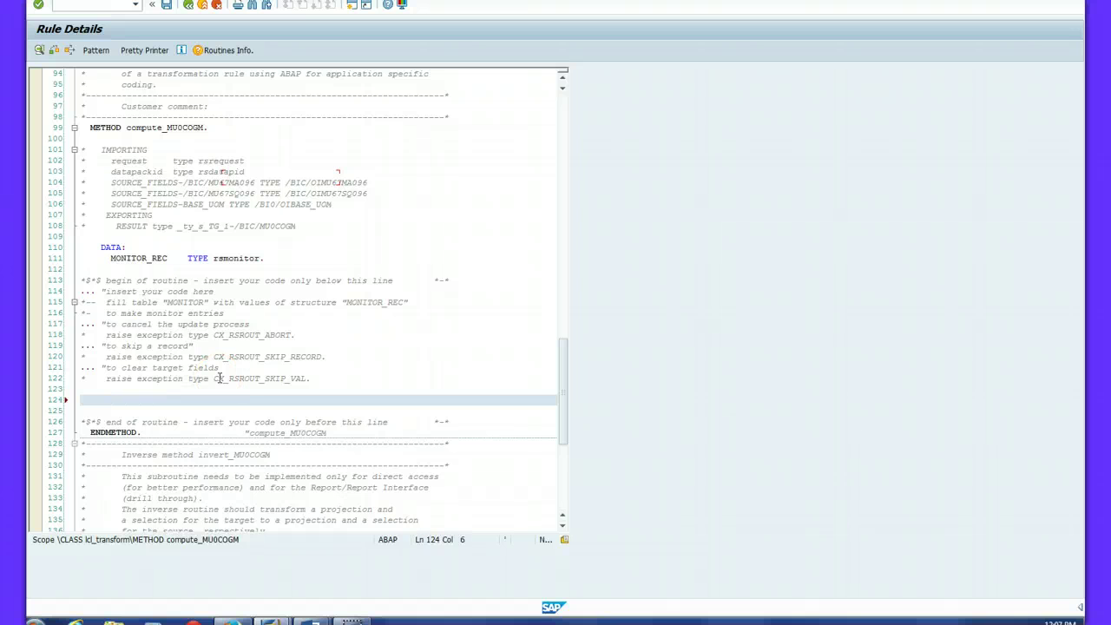
key("ctrl+v")
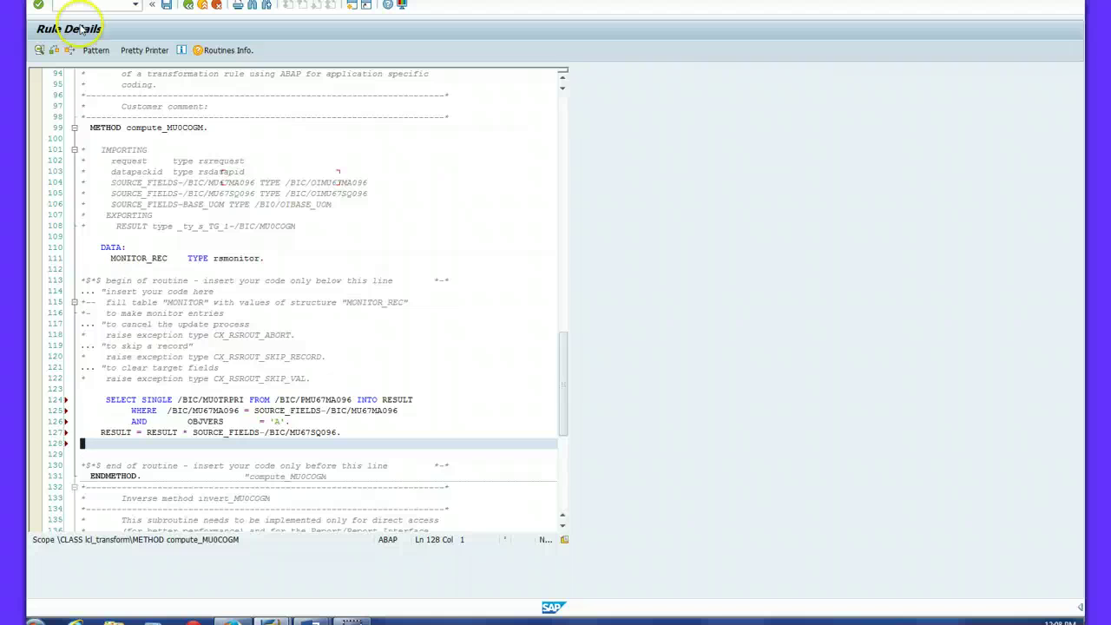
- Check the syntax of the compute_MU0COGM routine and save it
left_click(54, 50)
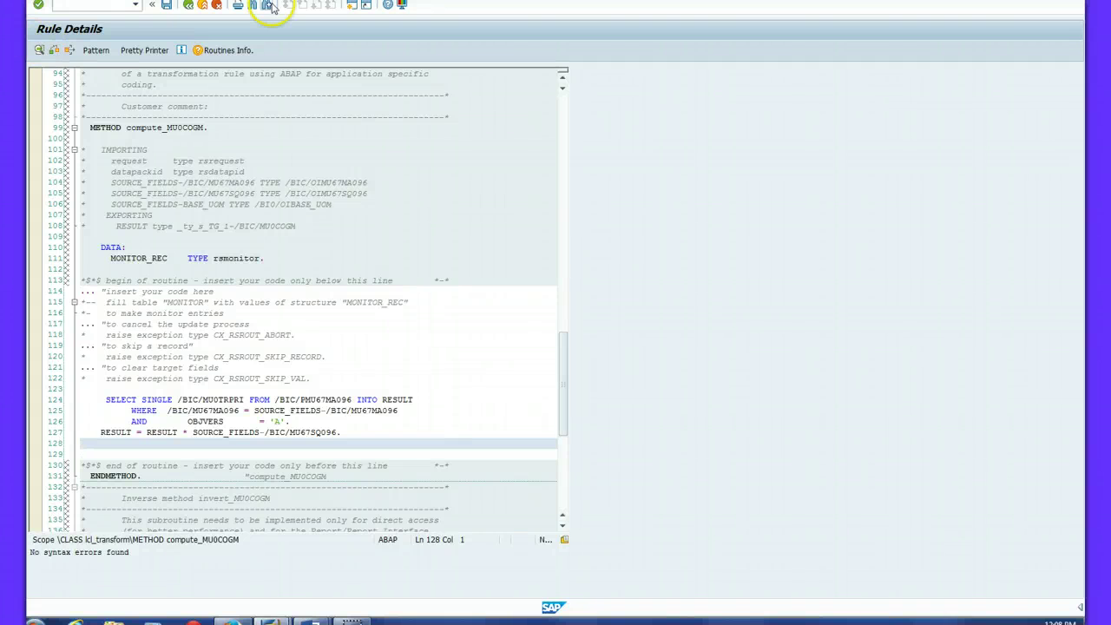
left_click(167, 7)
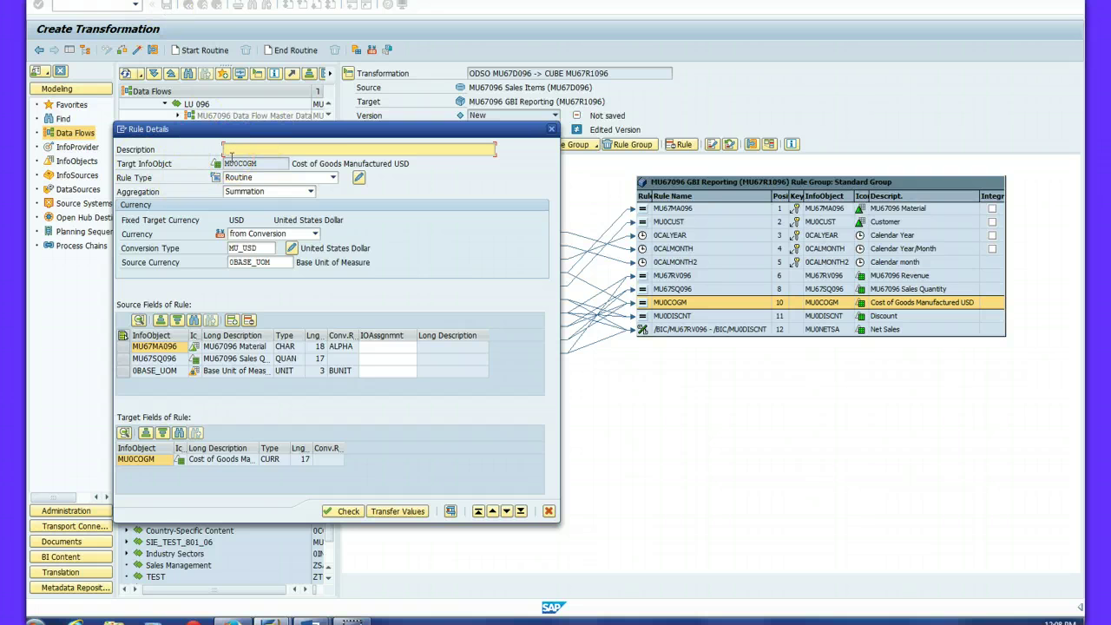
- Enter Cost of Goods Manufactured USD as the description of the MU0COGM rule
type("Cos")
type("t of Good")
type("s Manufac")
type("tutre")
type("red ")
type("USD")
key("BackSpace")
key("BackSpace")
type("SD")
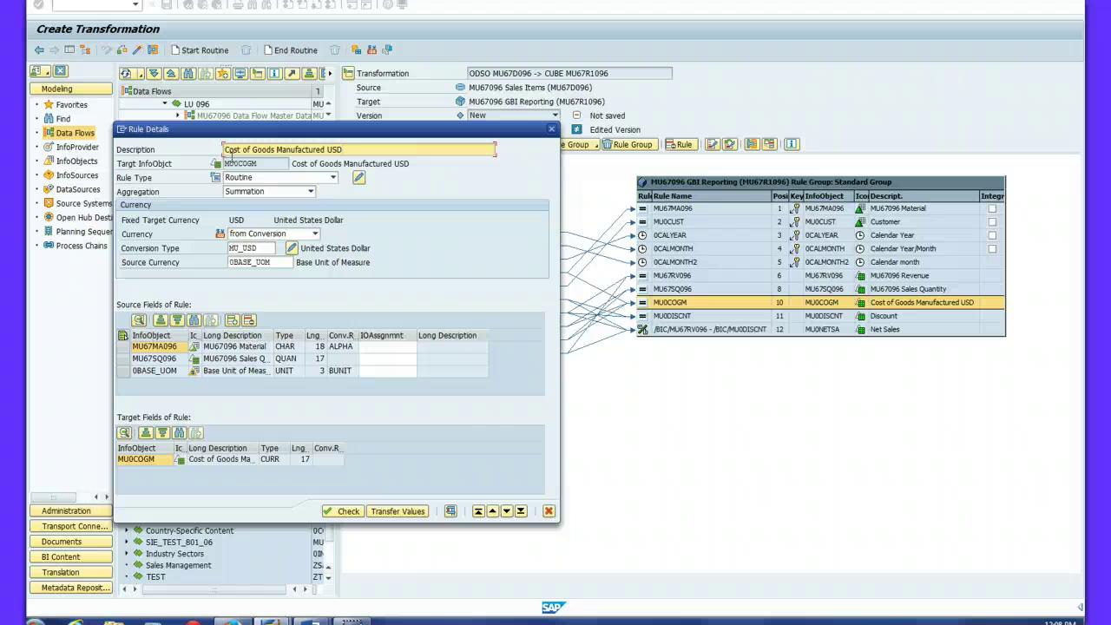
- Set the rule's currency to No Conversion, agree to delete the assigned source unit/currency, and transfer the rule values to the transformation
left_click(316, 234)
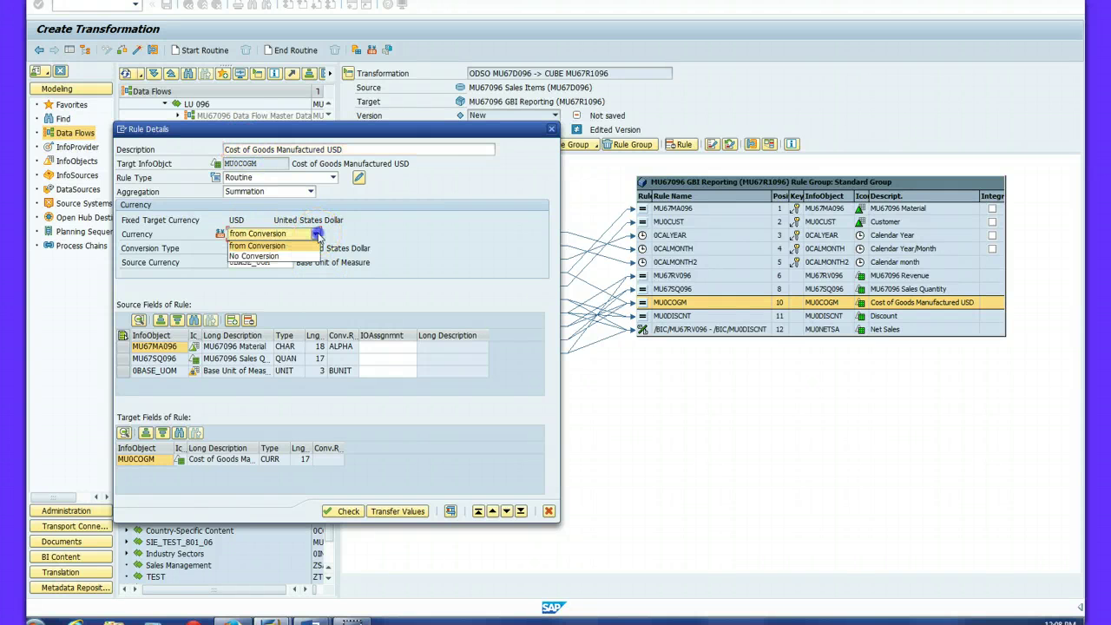
left_click(283, 257)
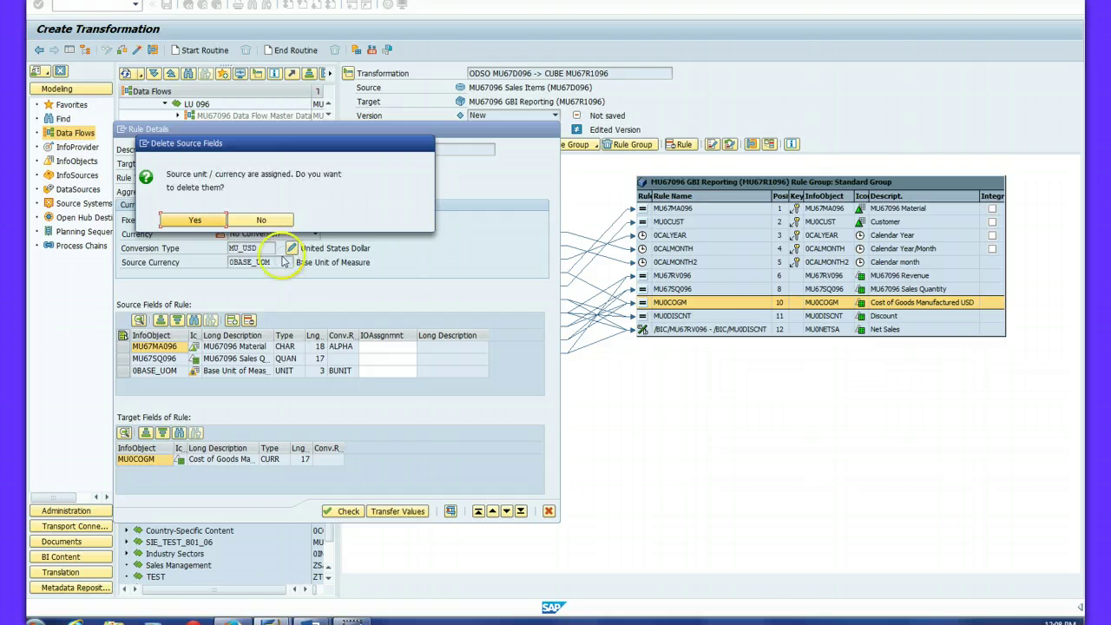
left_click(194, 219)
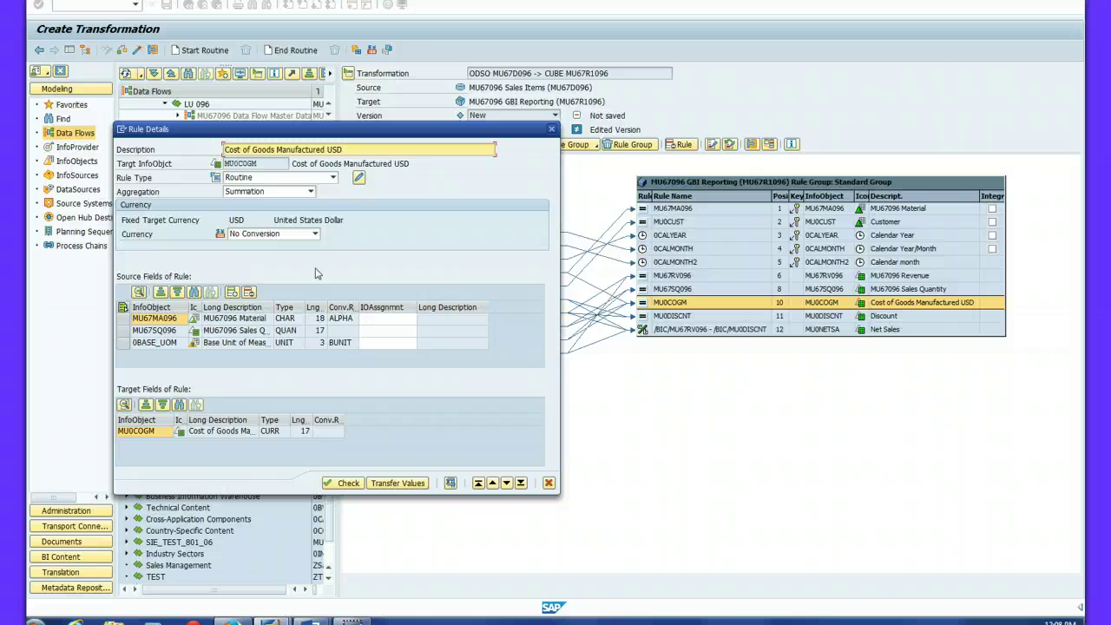
left_click(392, 484)
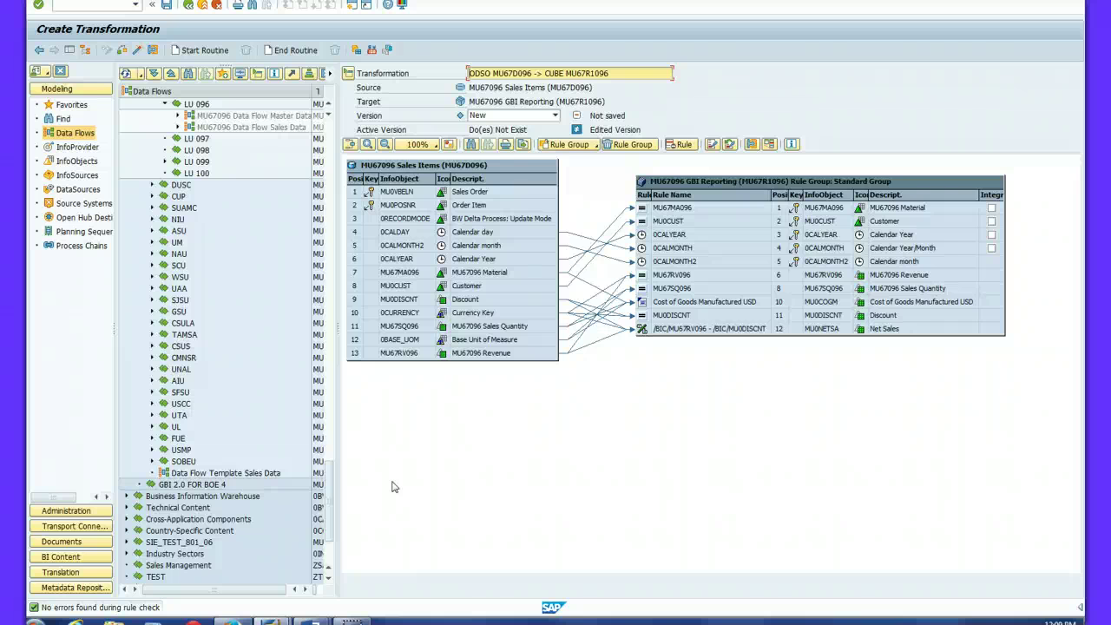
- Activate and save the transformation from MU67D096 to MU67R1096, and return to the data flow
left_click(137, 49)
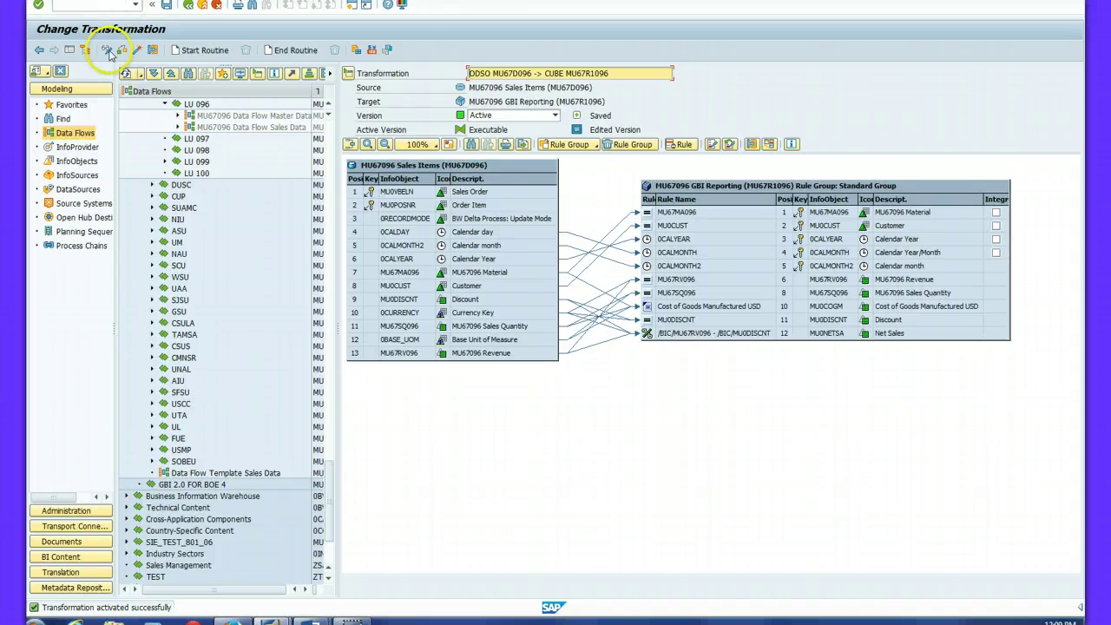
left_click(167, 6)
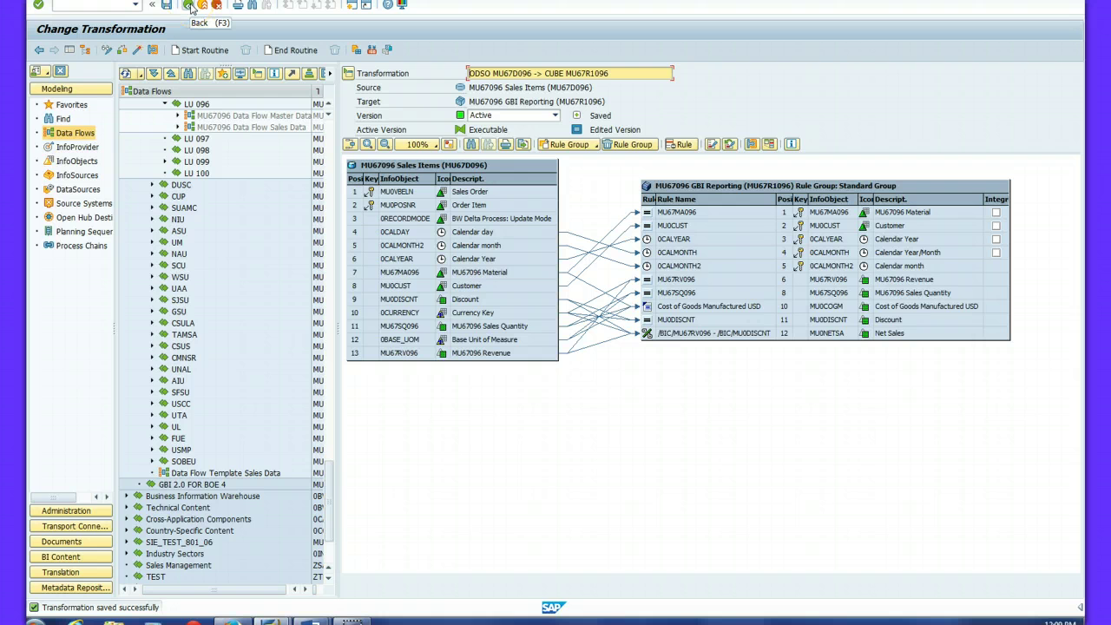
left_click(189, 6)
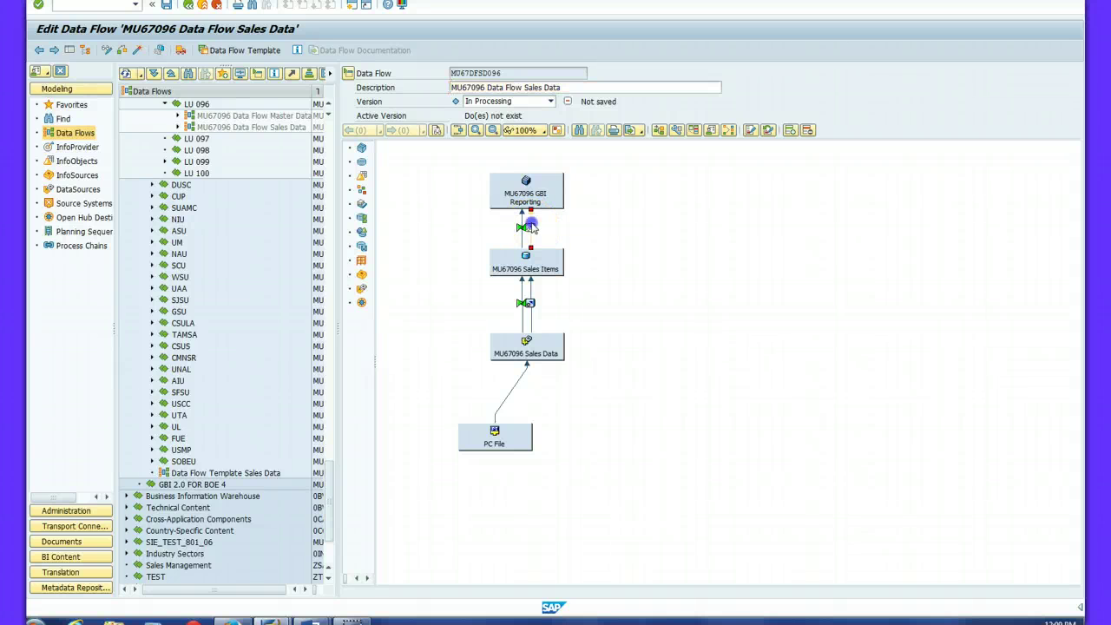
- Create a standard data transfer process from the MU67096 Sales Items DataStore object to the MU67096 GBI Reporting InfoCube
right_click(532, 227)
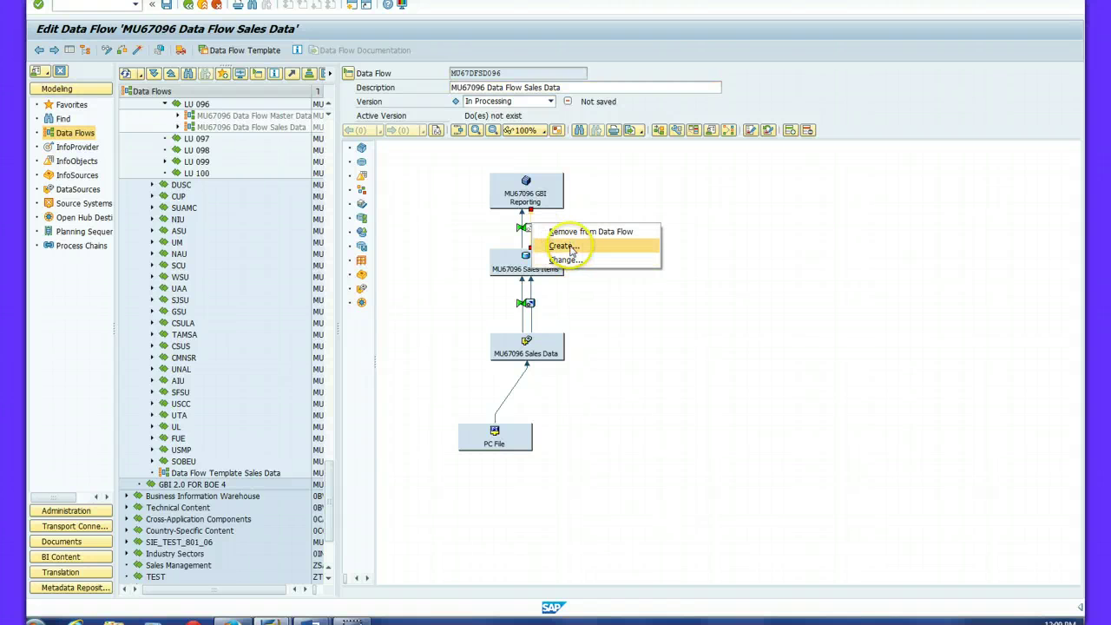
left_click(564, 247)
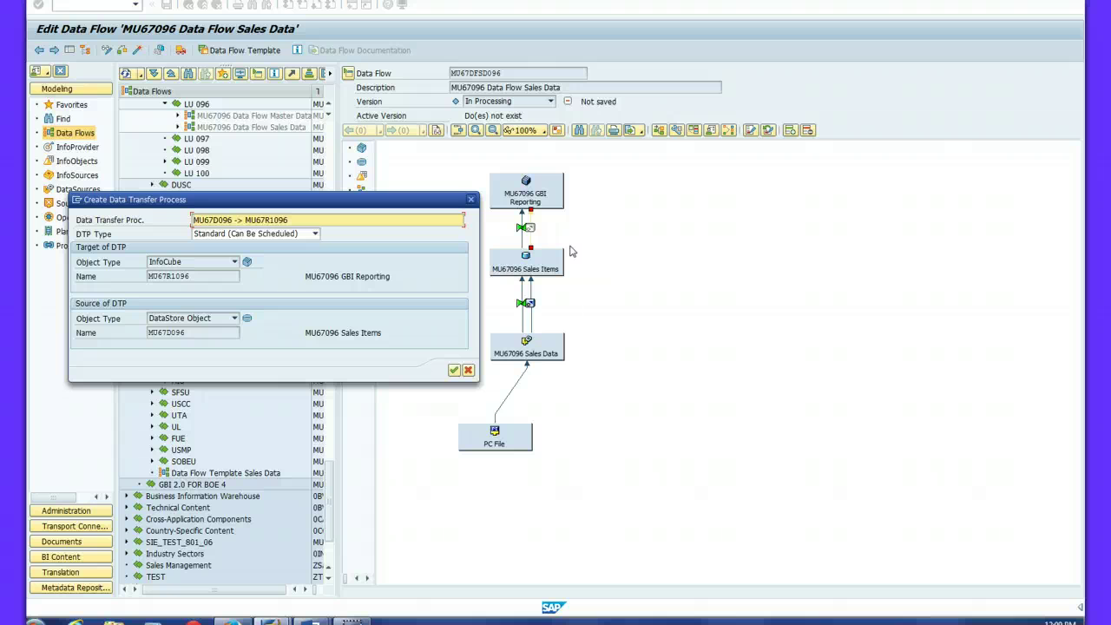
left_click(453, 371)
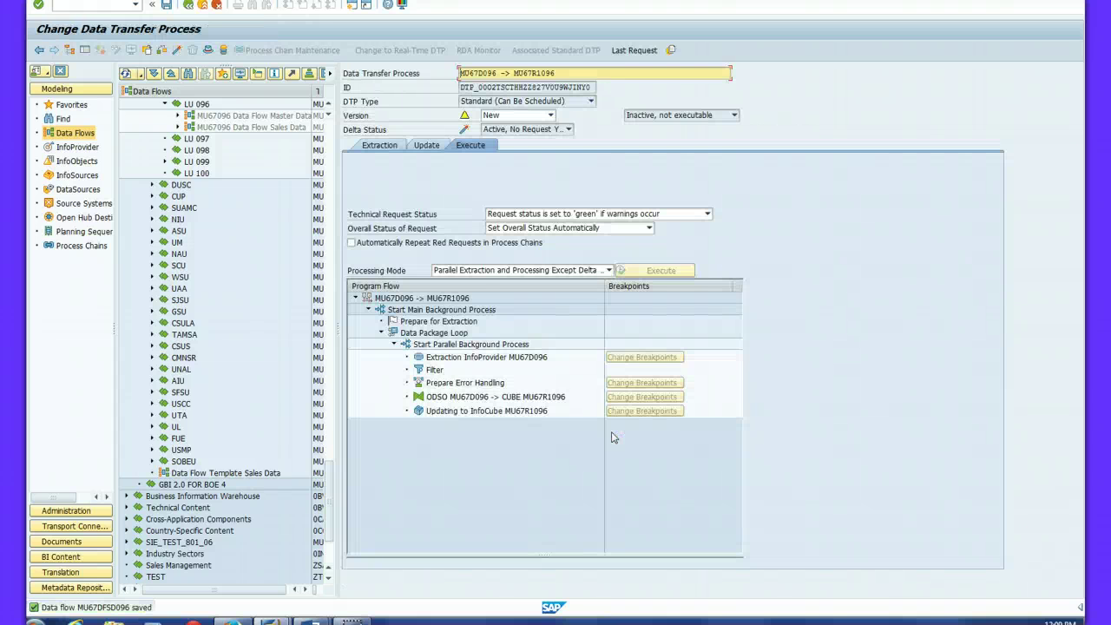
- Set the extraction mode of the data transfer process to Full and activate it
left_click(380, 145)
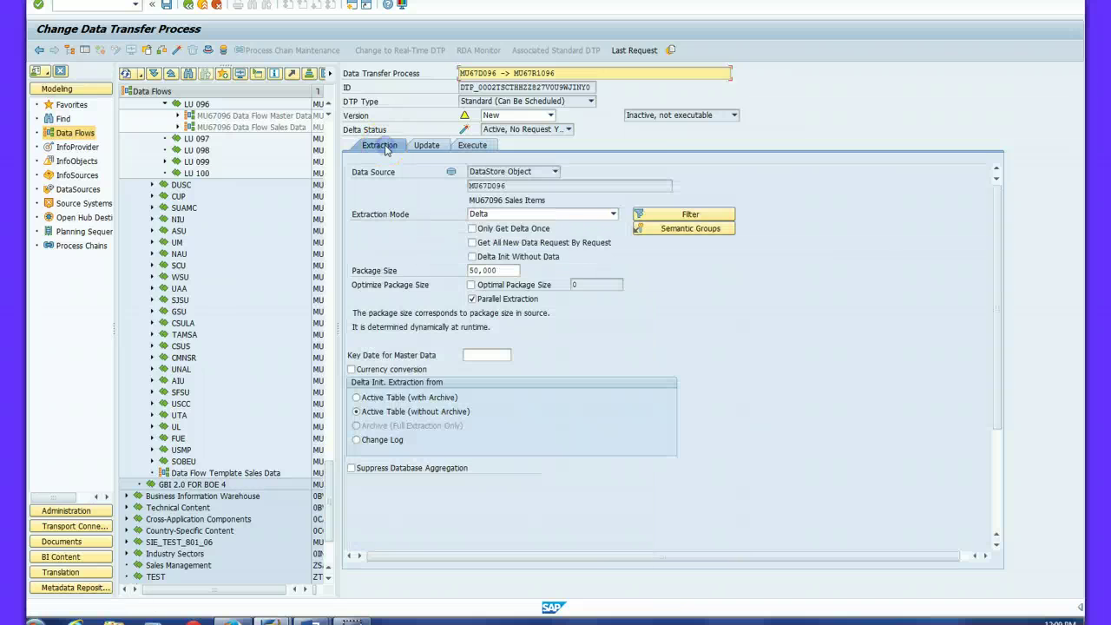
left_click(612, 213)
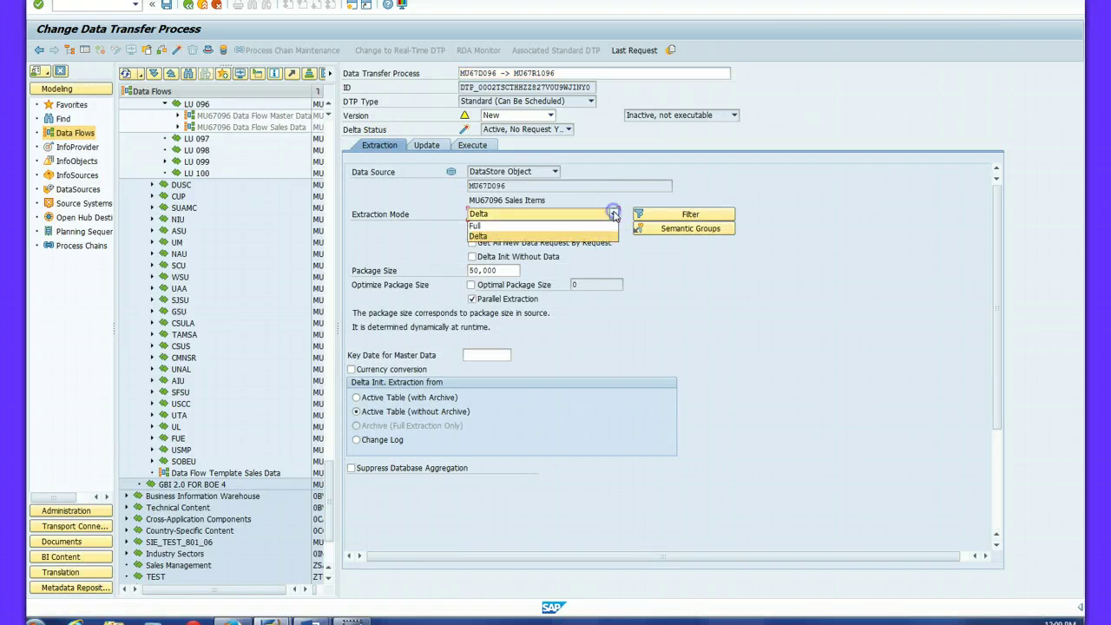
left_click(572, 223)
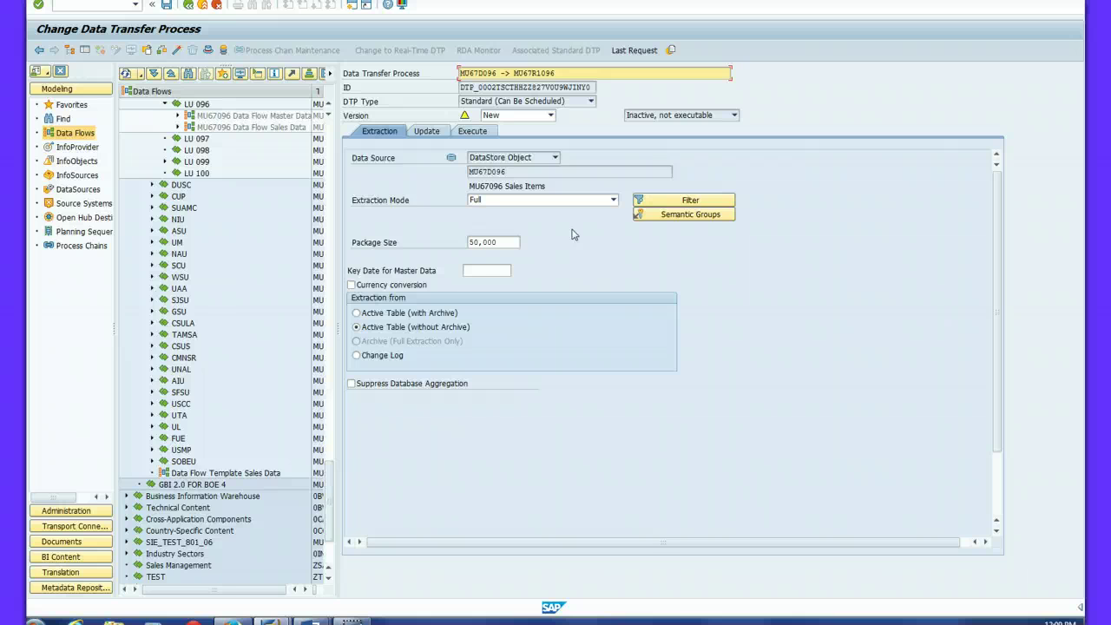
left_click(177, 50)
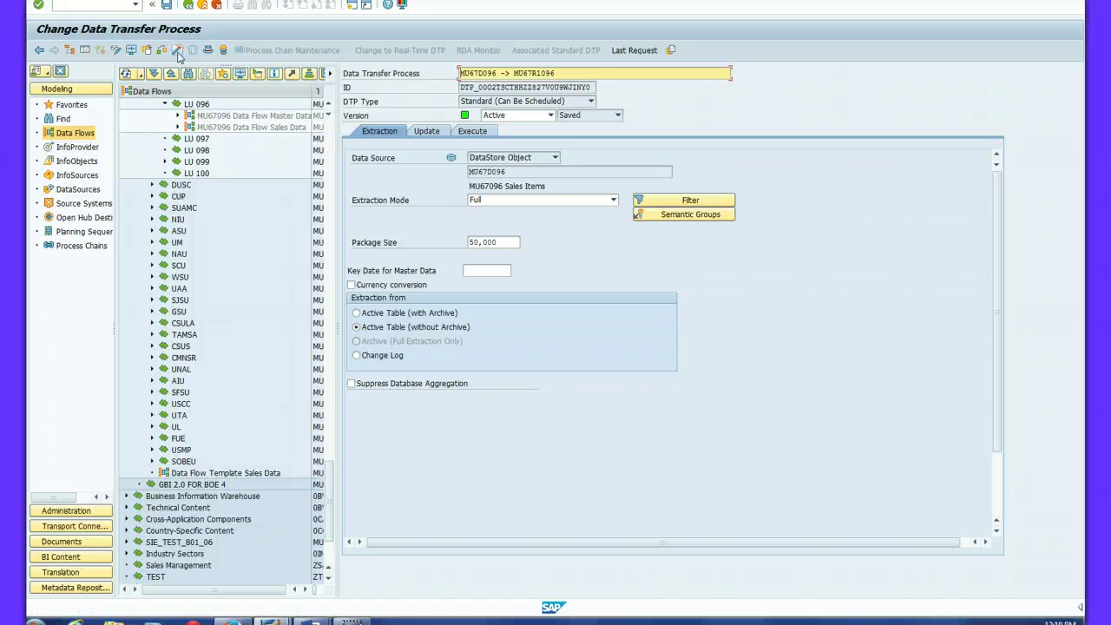
- Execute the data transfer process, display its request monitor, and refresh the request status
left_click(471, 132)
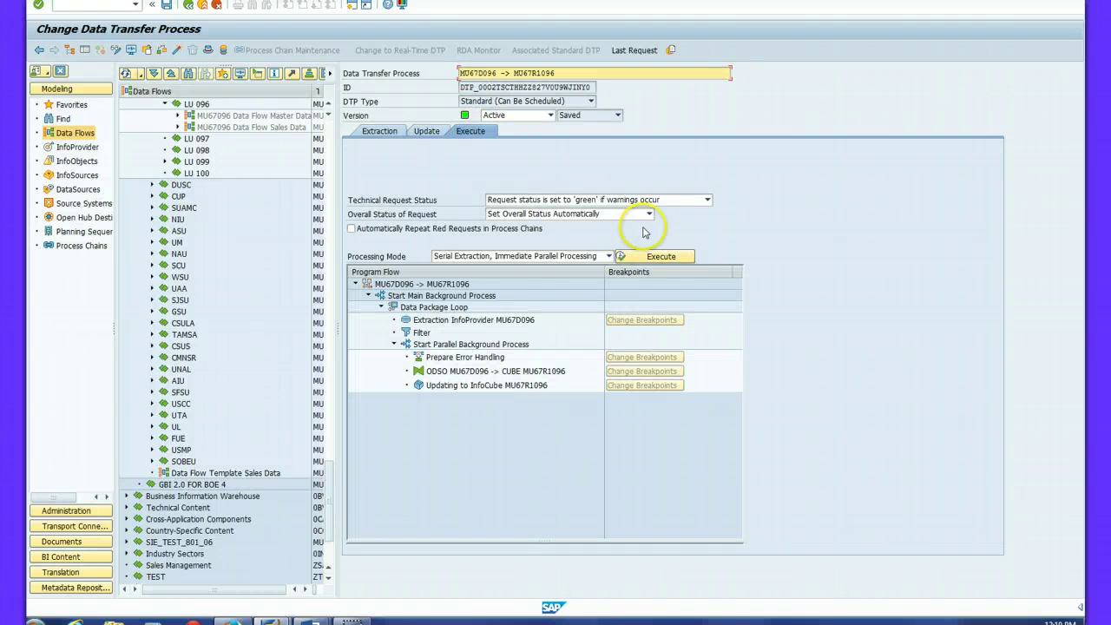
left_click(653, 257)
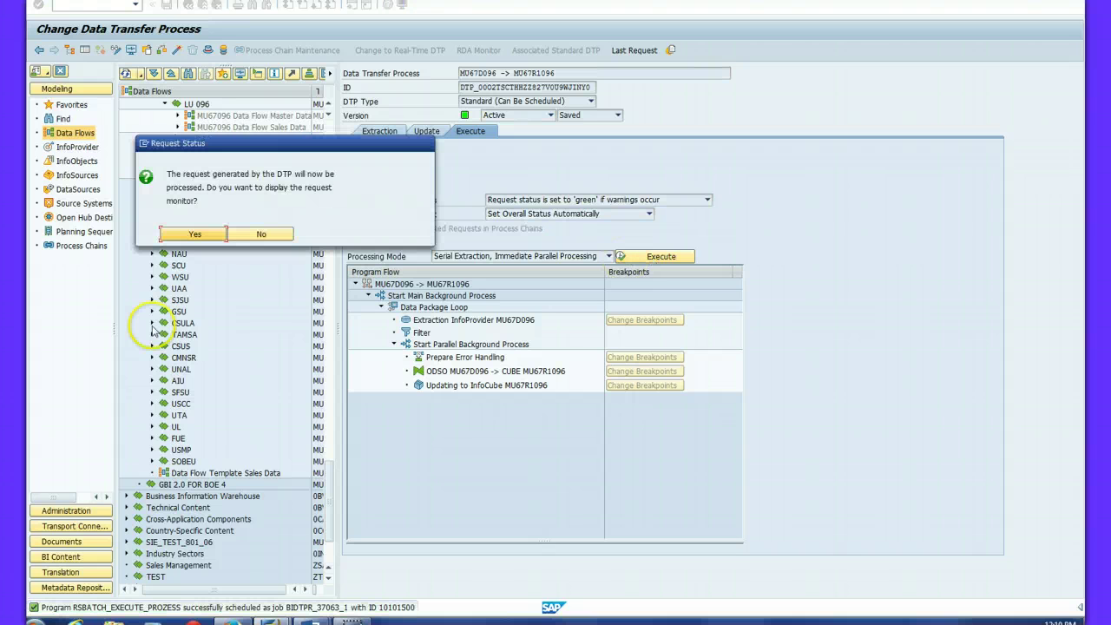
left_click(188, 235)
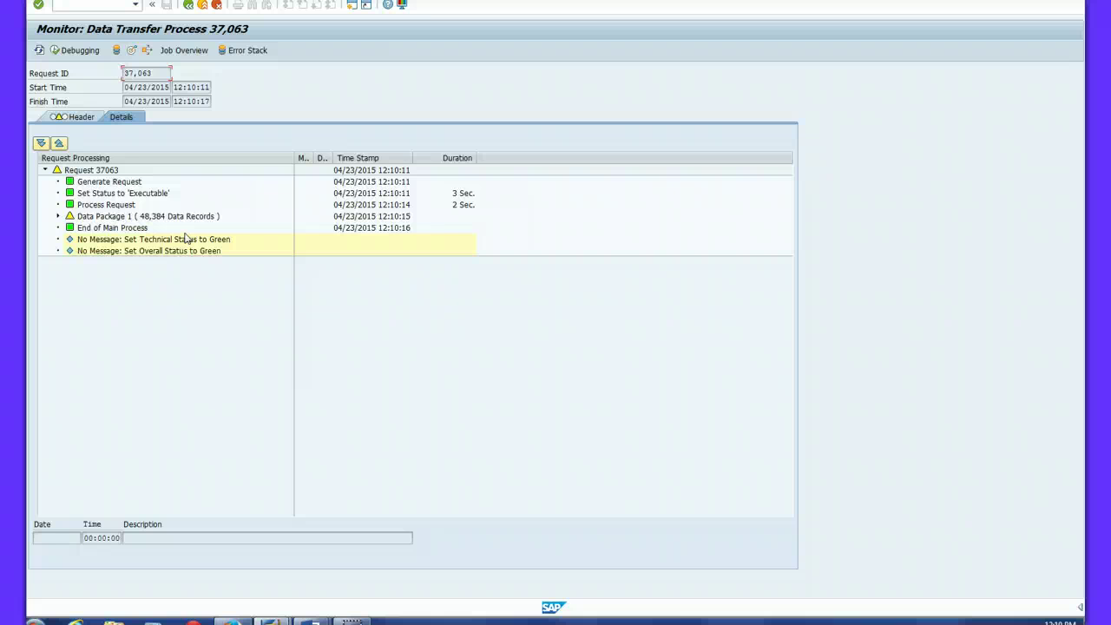
left_click(39, 50)
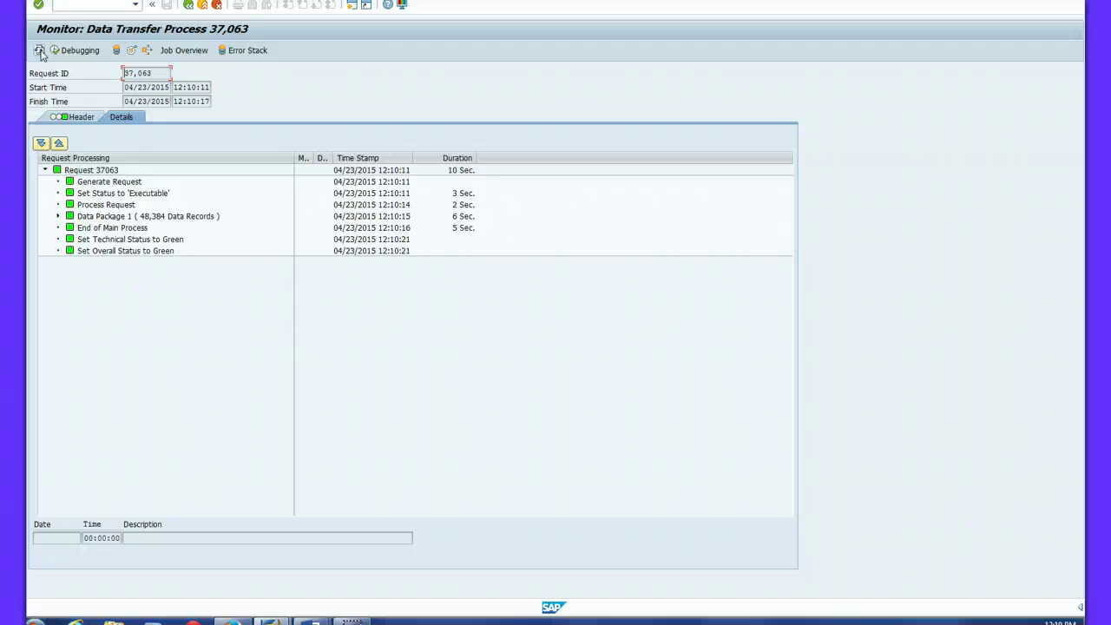
left_click(39, 50)
- Open the administration of the load's data target and show the dimensions and InfoObjects of the GBI Reporting InfoCube
left_click(126, 53)
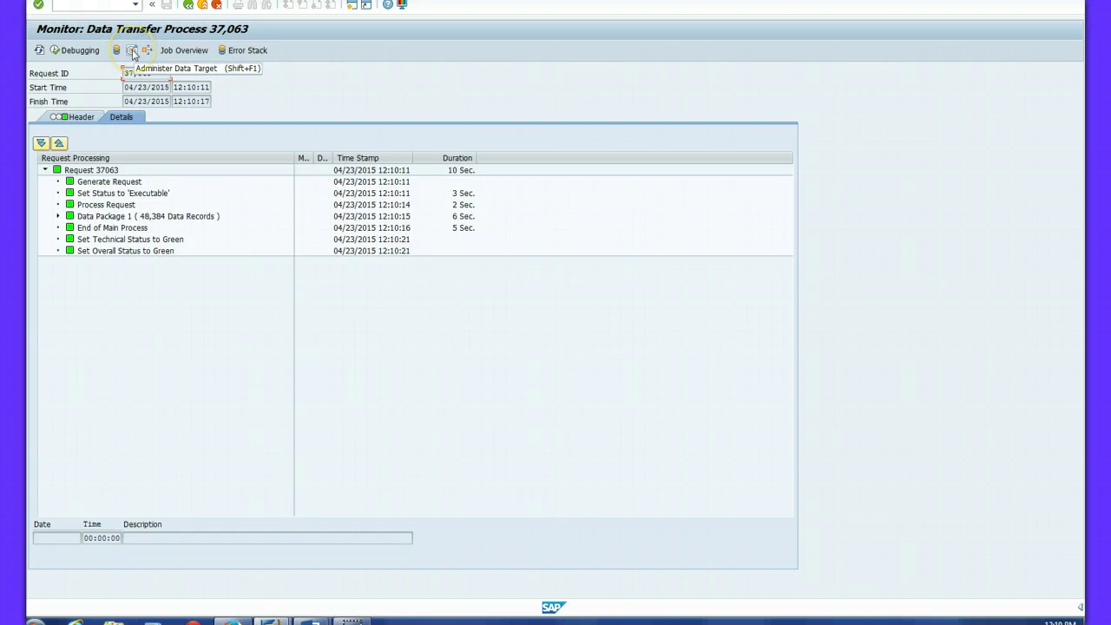
left_click(131, 50)
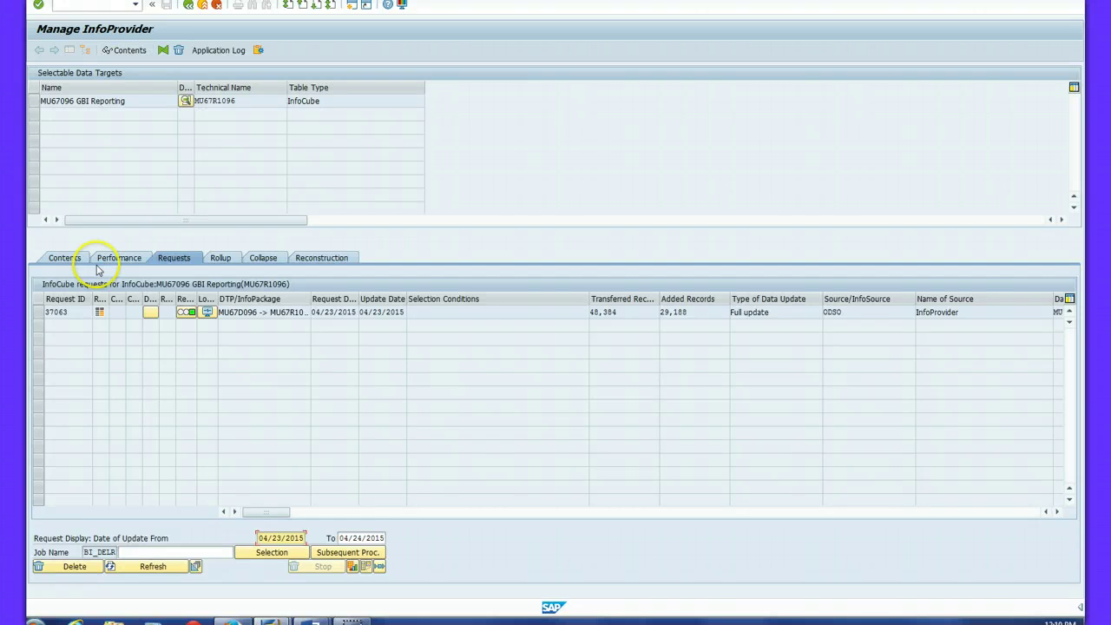
left_click(68, 261)
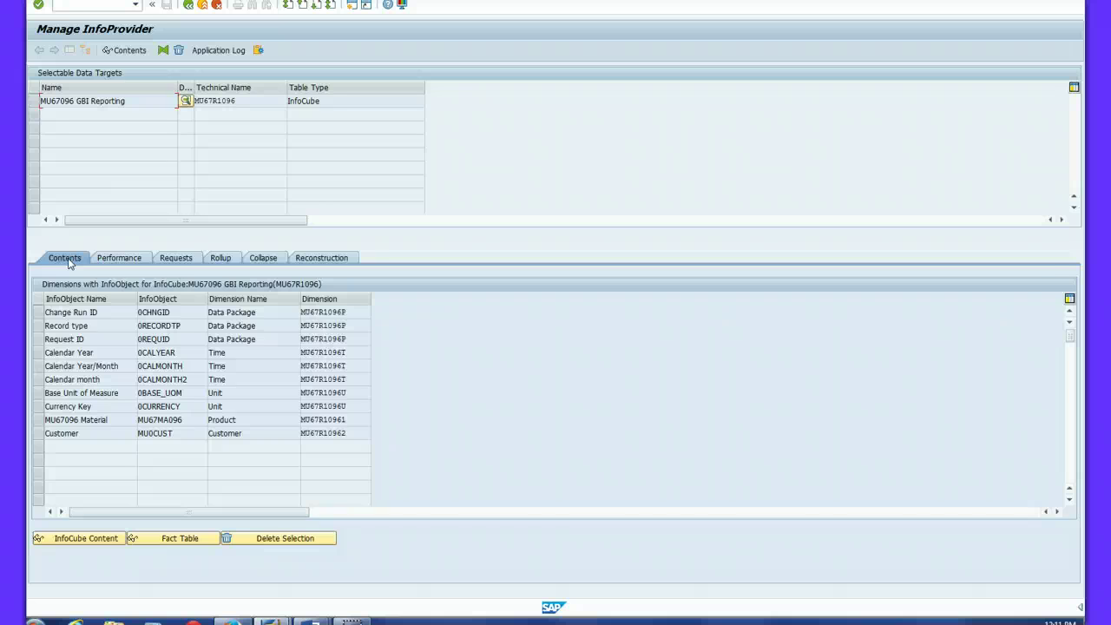
- Display the content of the MU67096 GBI Reporting InfoCube without selection restrictions, and return to the InfoProvider management
left_click(87, 538)
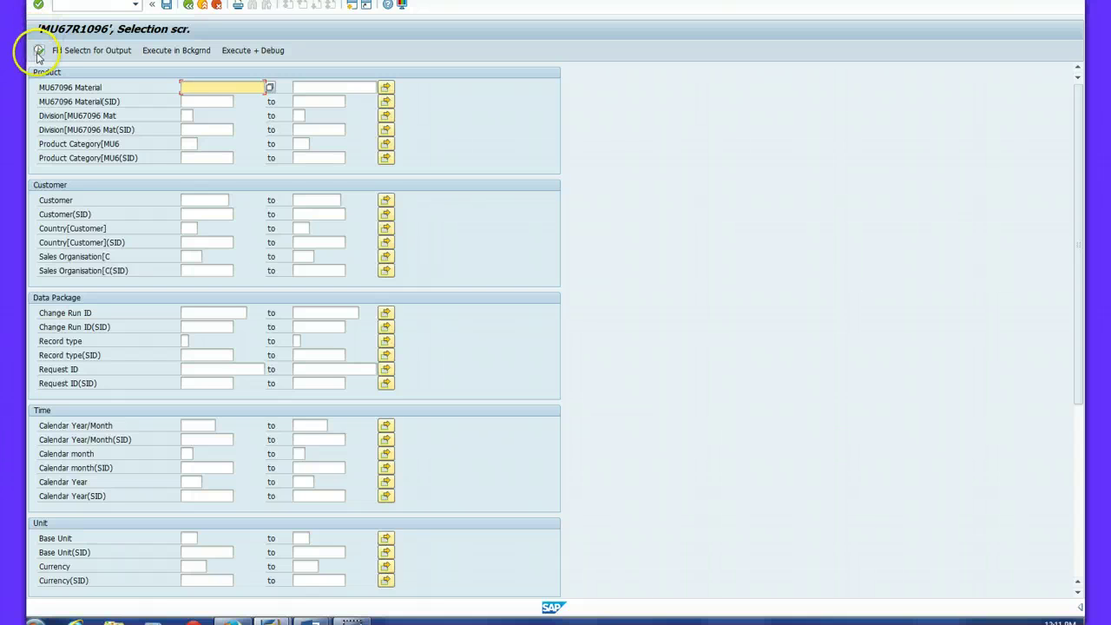
left_click(186, 6)
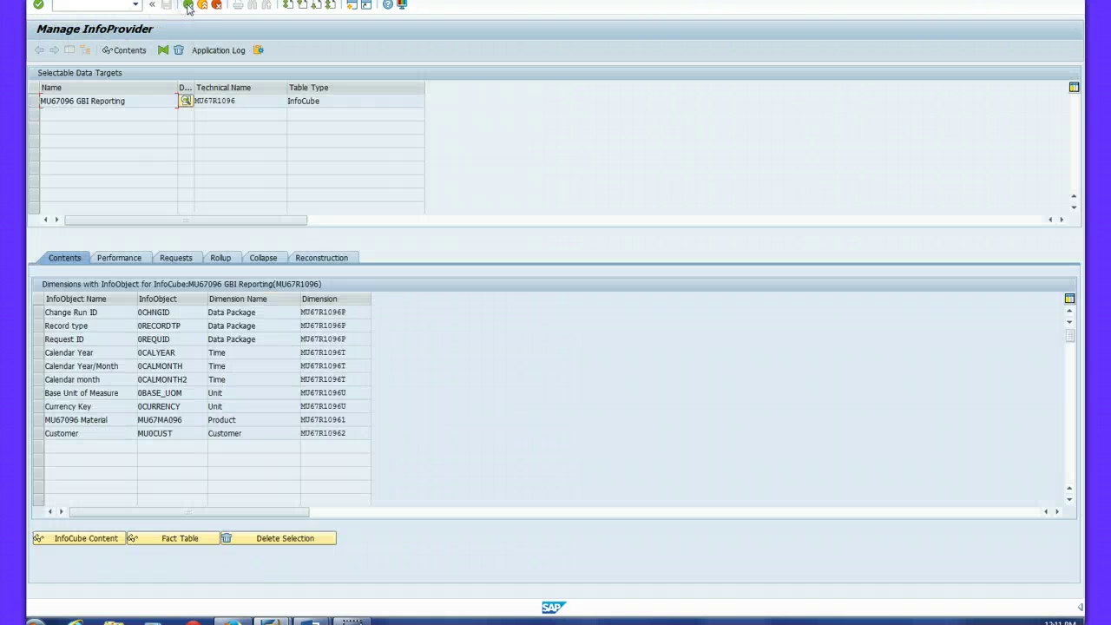
left_click(36, 102)
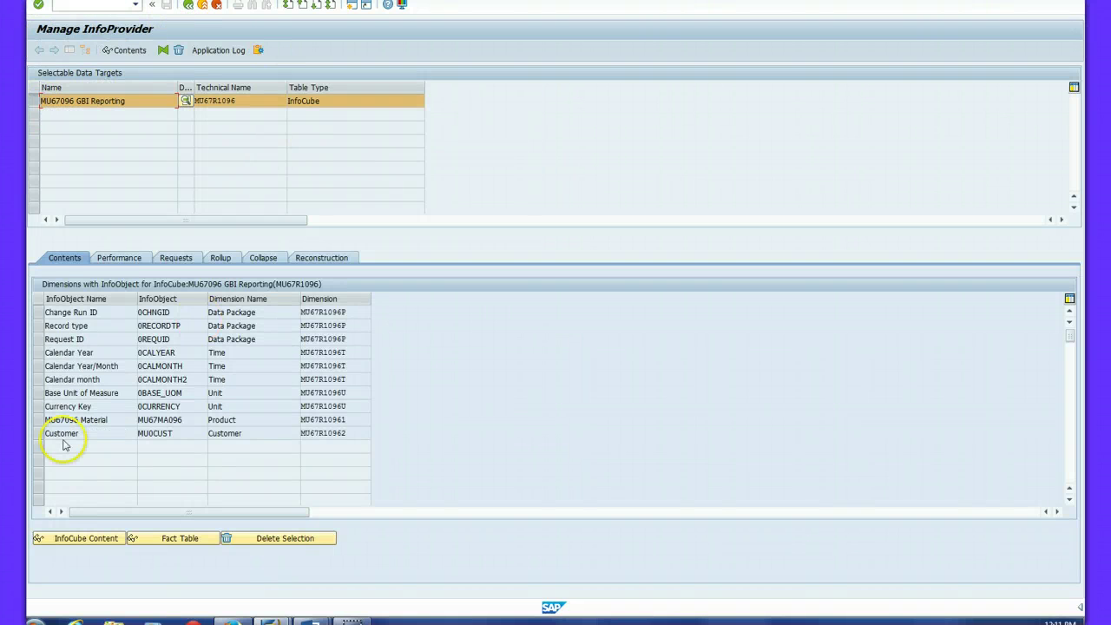
left_click(95, 538)
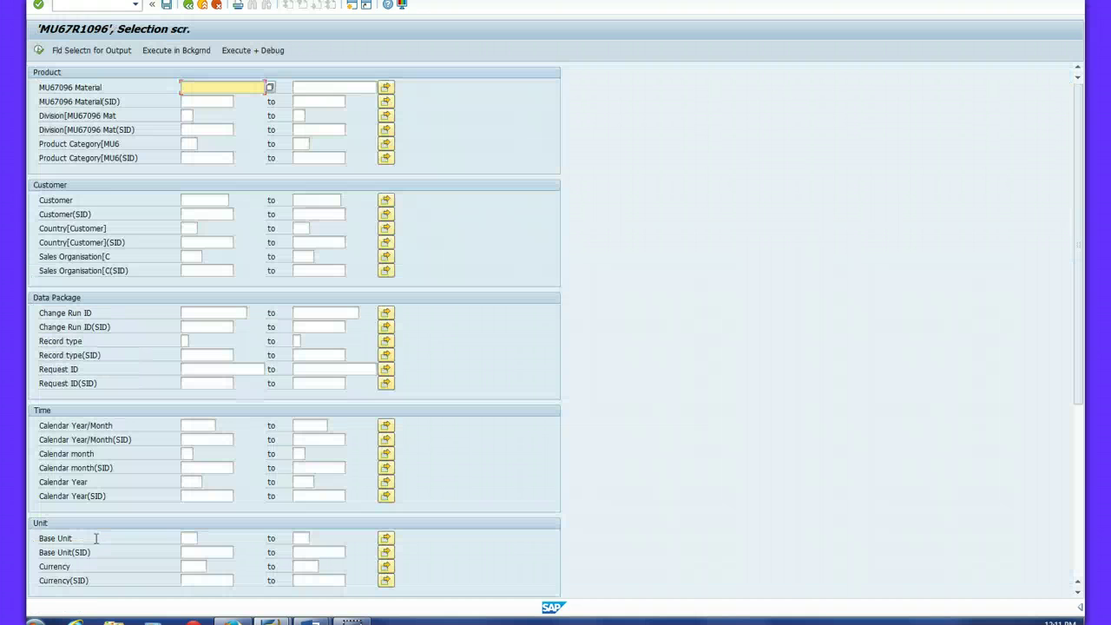
left_click(38, 51)
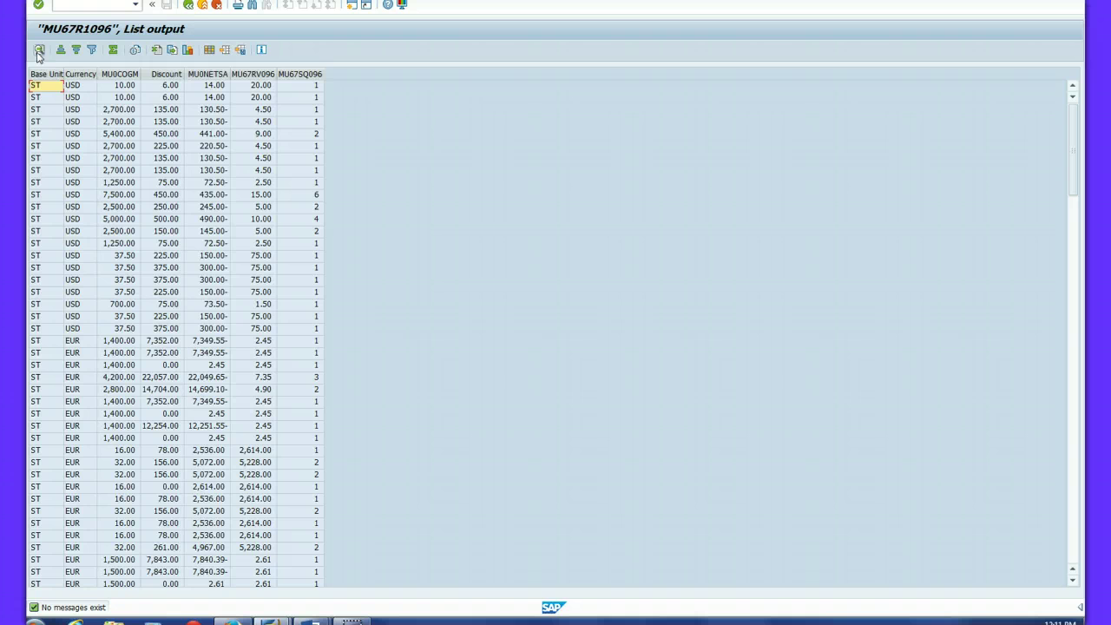
left_click(188, 6)
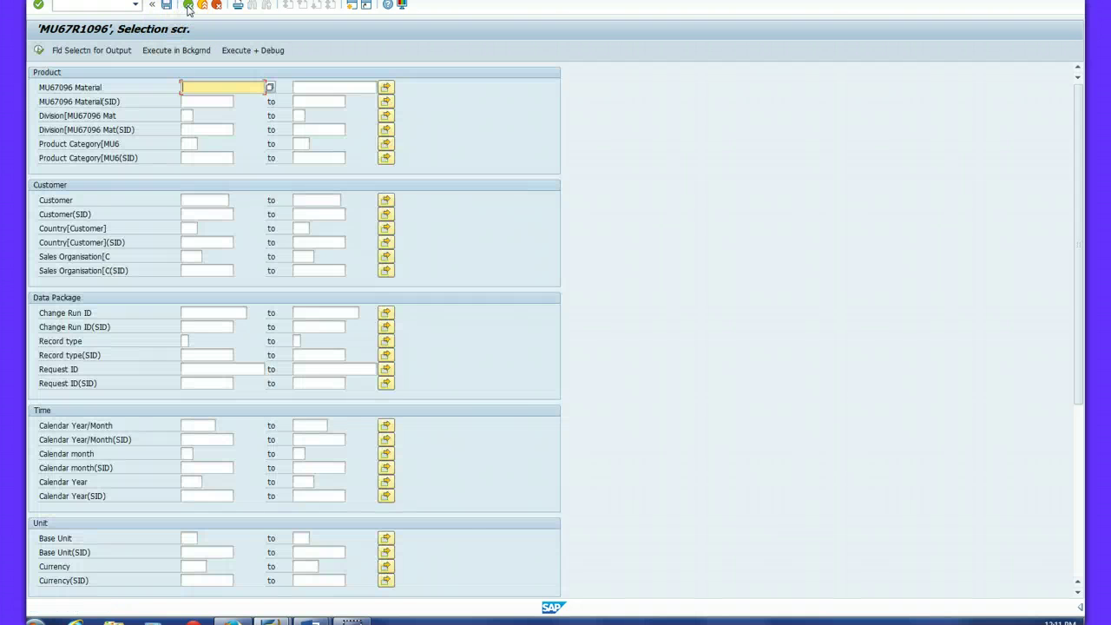
left_click(188, 6)
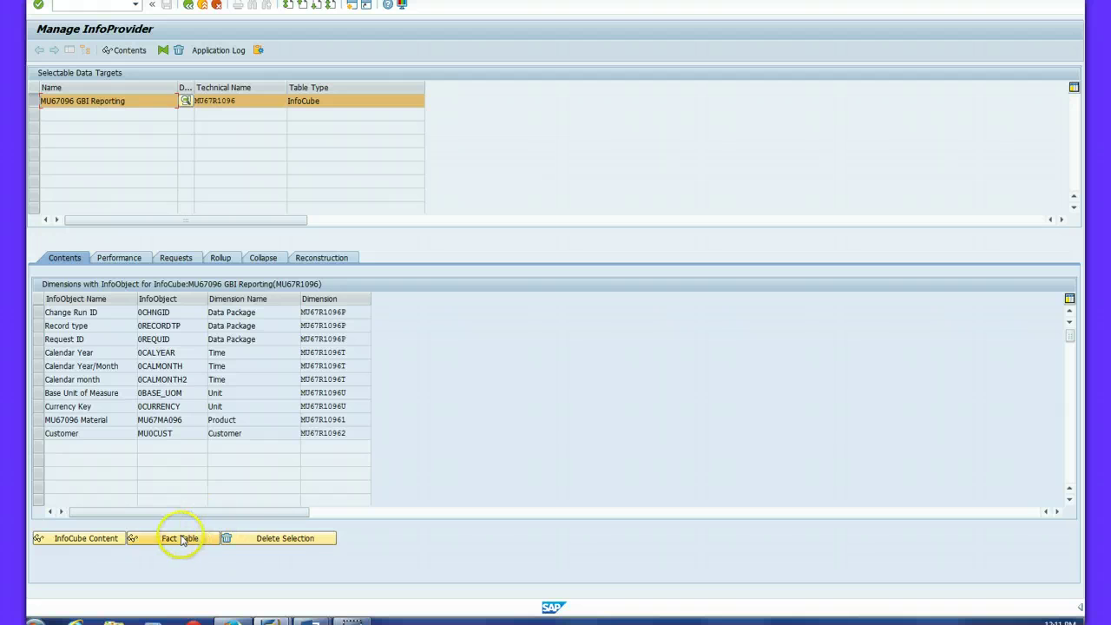
- Display the entries of the InfoCube's fact table with the default limit of 500 hits, and return to the InfoProvider management
left_click(181, 539)
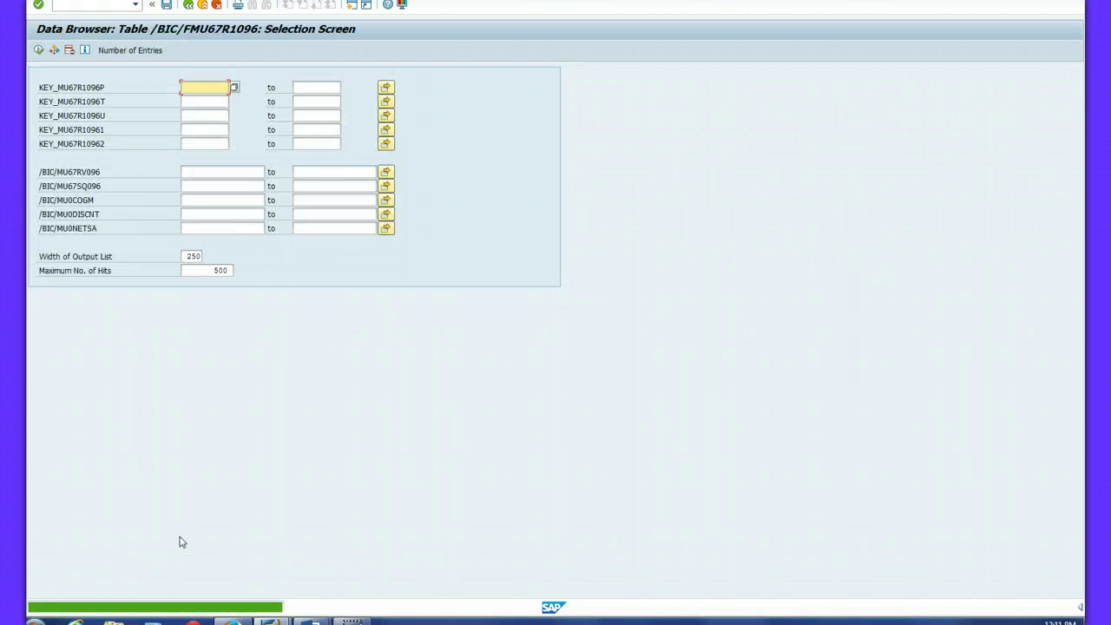
left_click(38, 50)
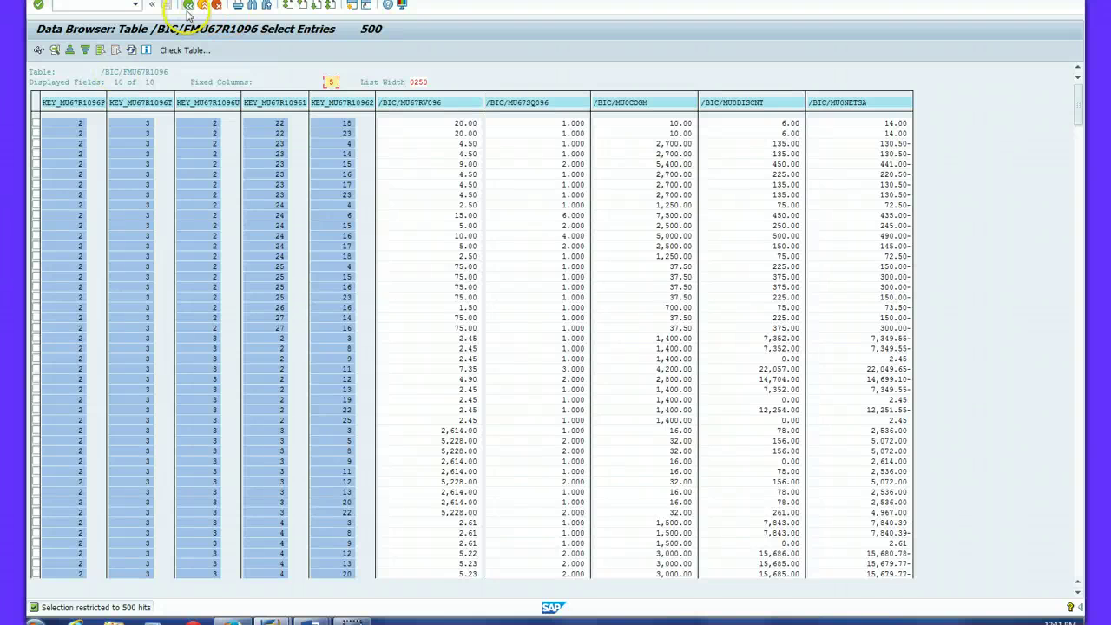
left_click(186, 5)
left_click(187, 5)
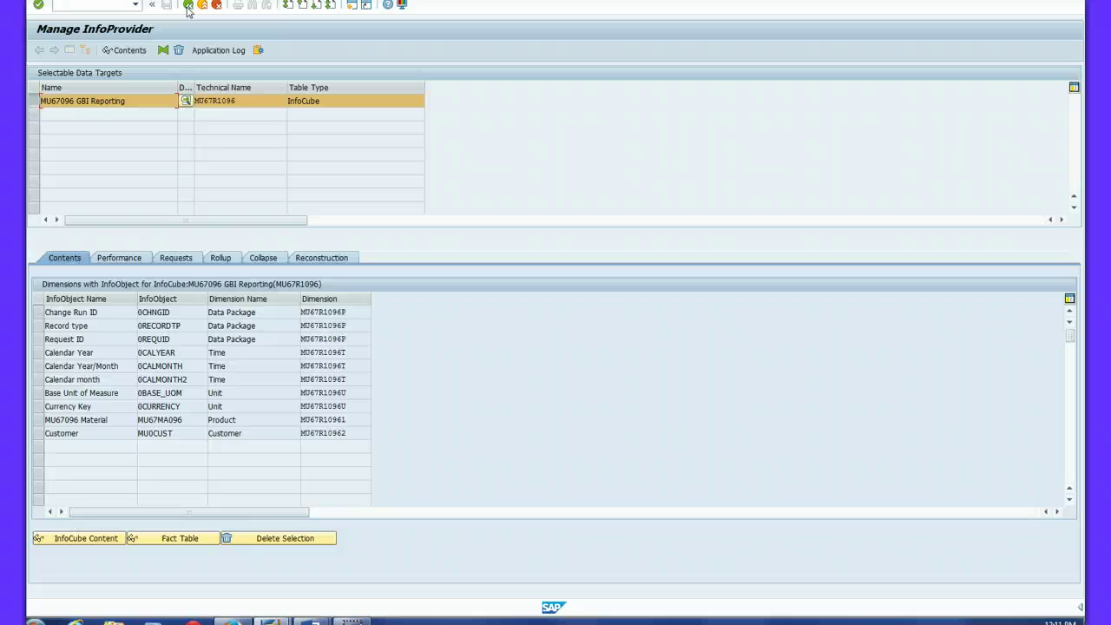
- Leave the InfoProvider management and request monitor, and display MU67096 Data Flow Sales Data to check the data transfer process
left_click(186, 5)
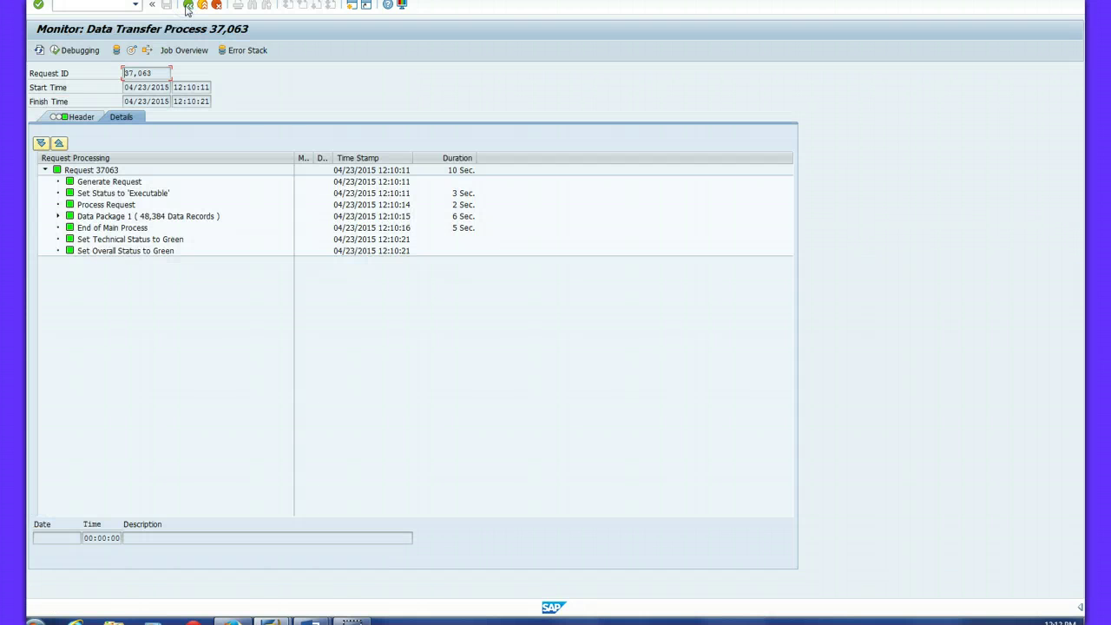
left_click(186, 5)
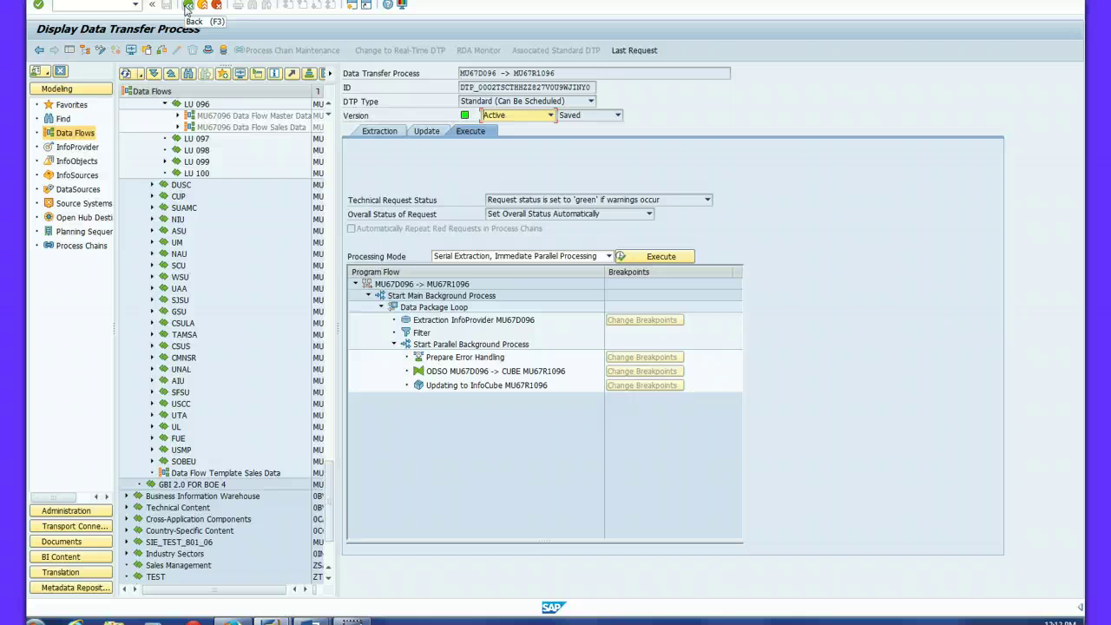
double_click(245, 129)
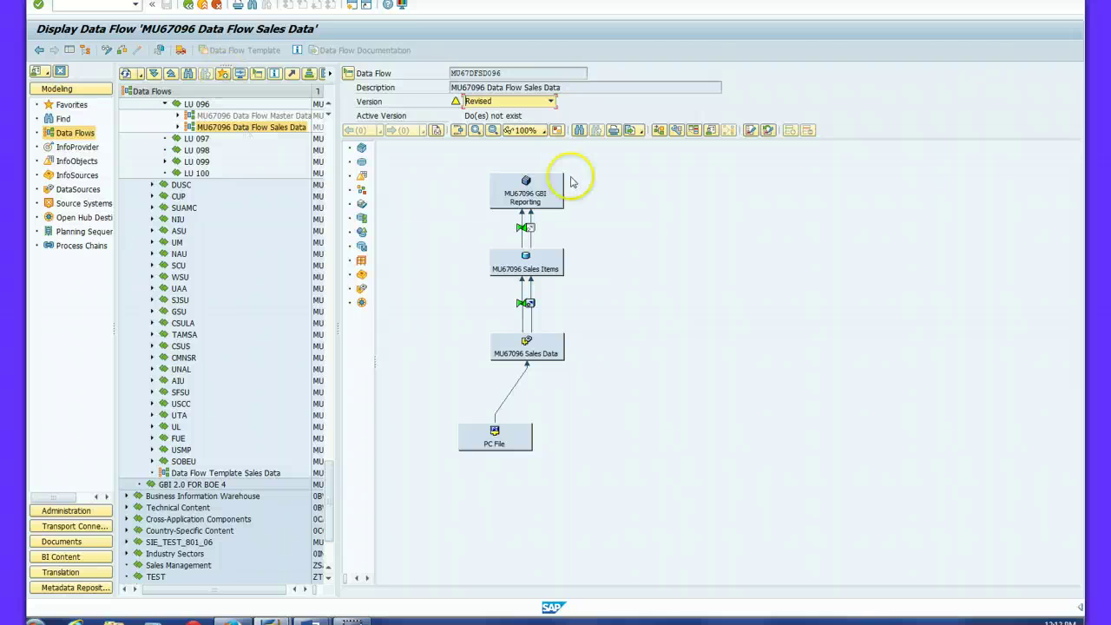
left_click(527, 228)
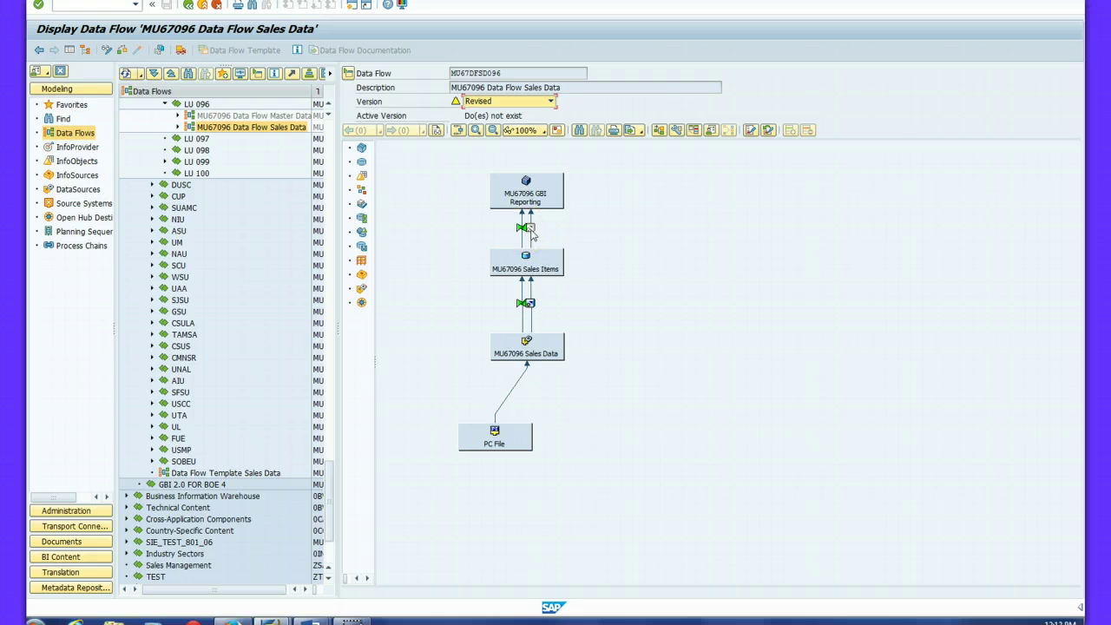
- Switch MU67096 Data Flow Sales Data from display to edit mode
right_click(531, 233)
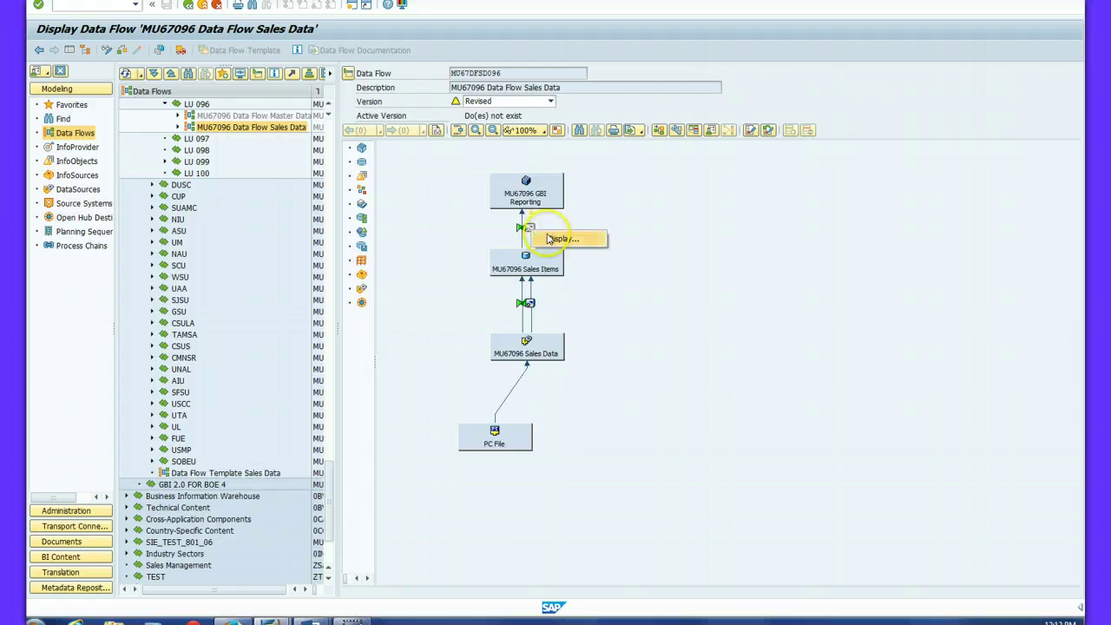
left_click(106, 50)
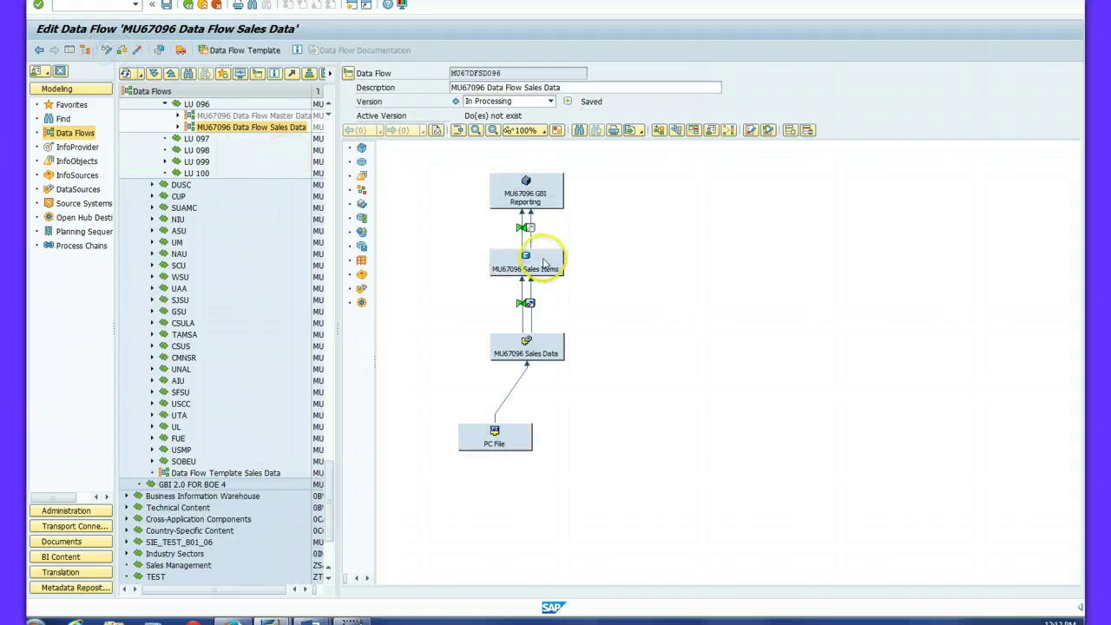
right_click(532, 229)
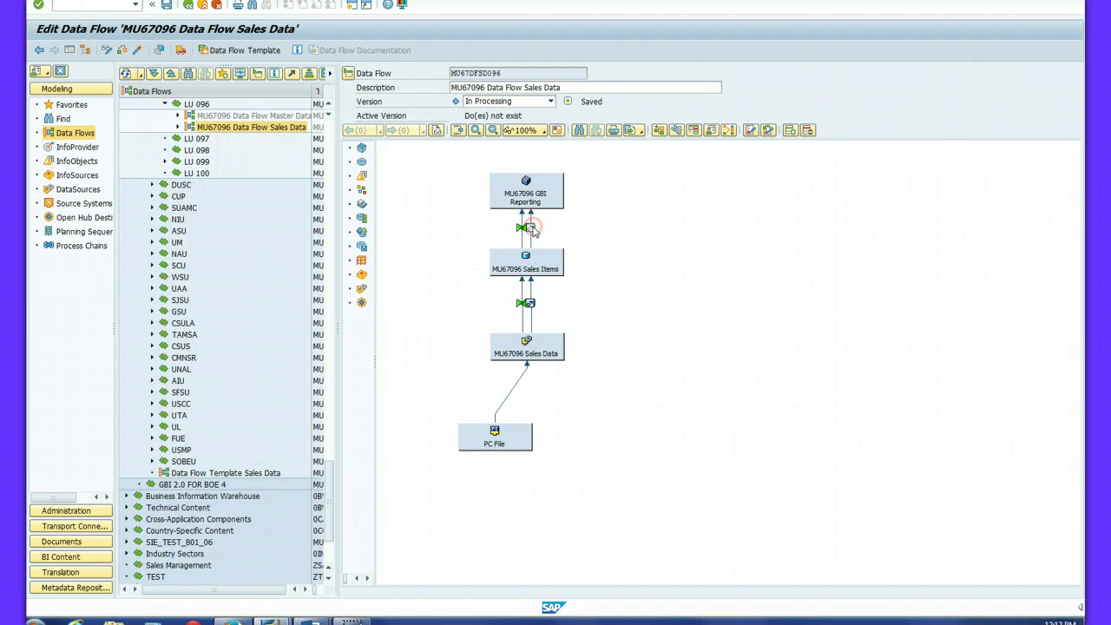
left_click(531, 227)
right_click(531, 227)
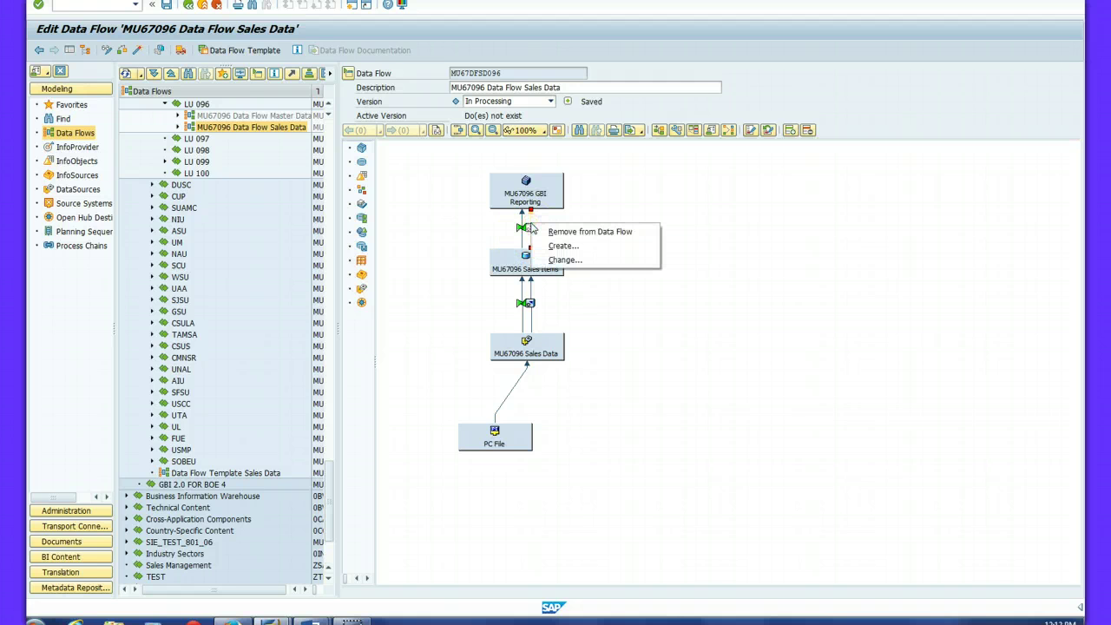
left_click(562, 246)
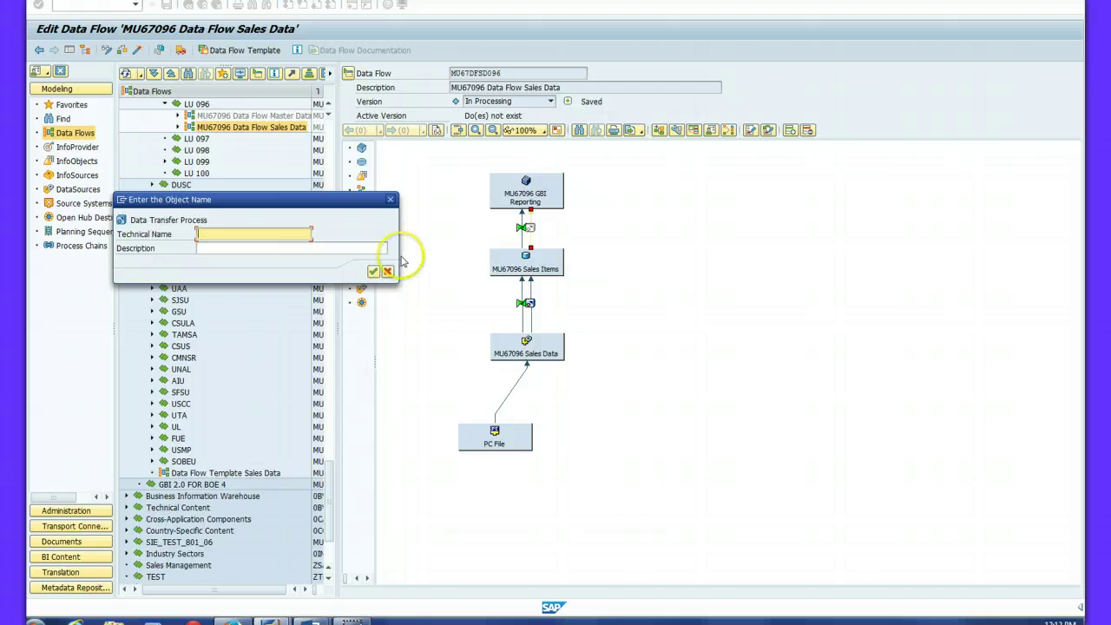
left_click(390, 199)
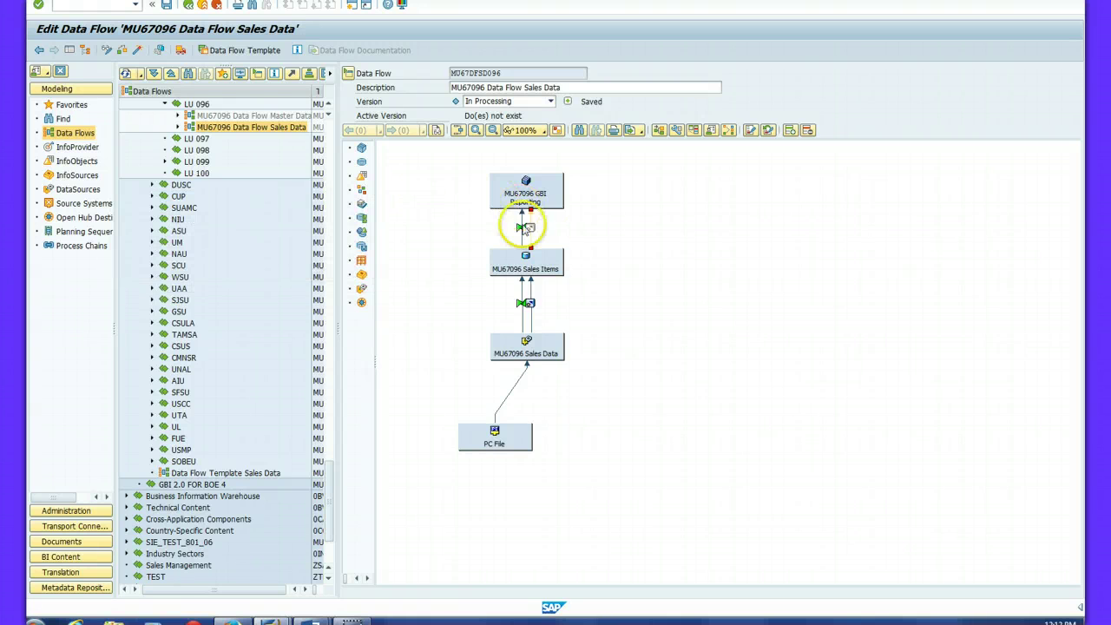
left_click(595, 234)
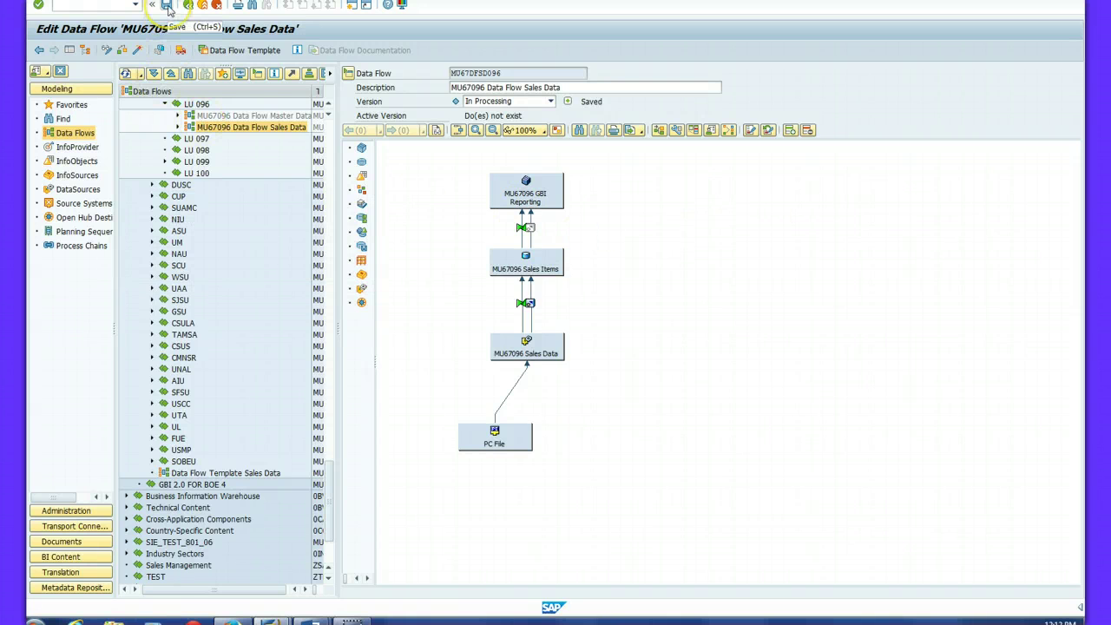
- Save the data flow, and expand its transformations in the object tree down to the level below MU67096 Sales Items
left_click(167, 6)
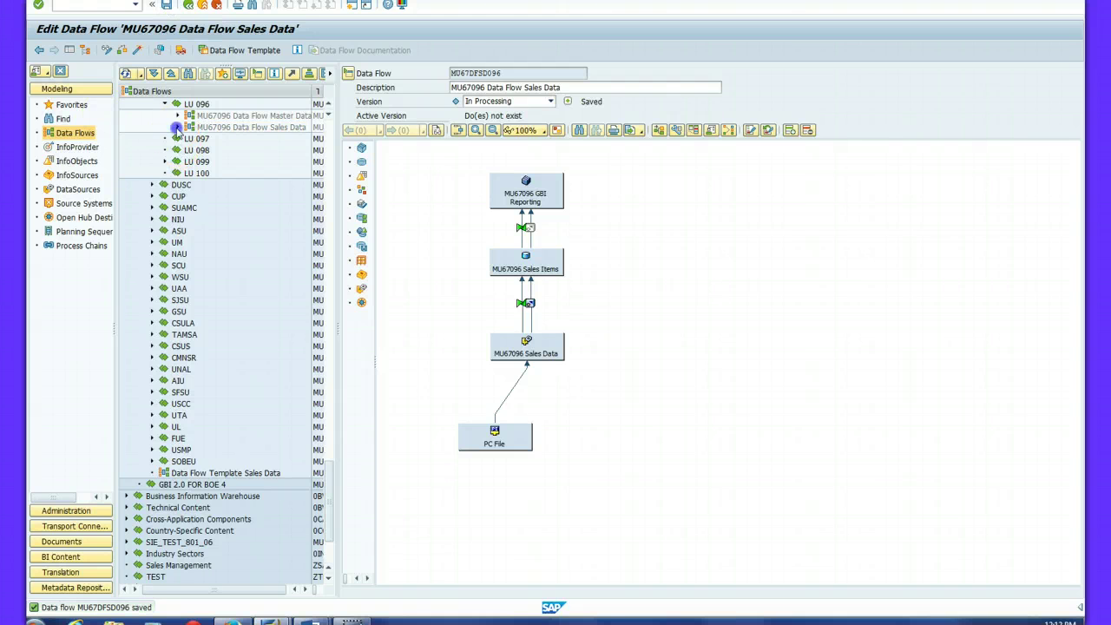
left_click(177, 127)
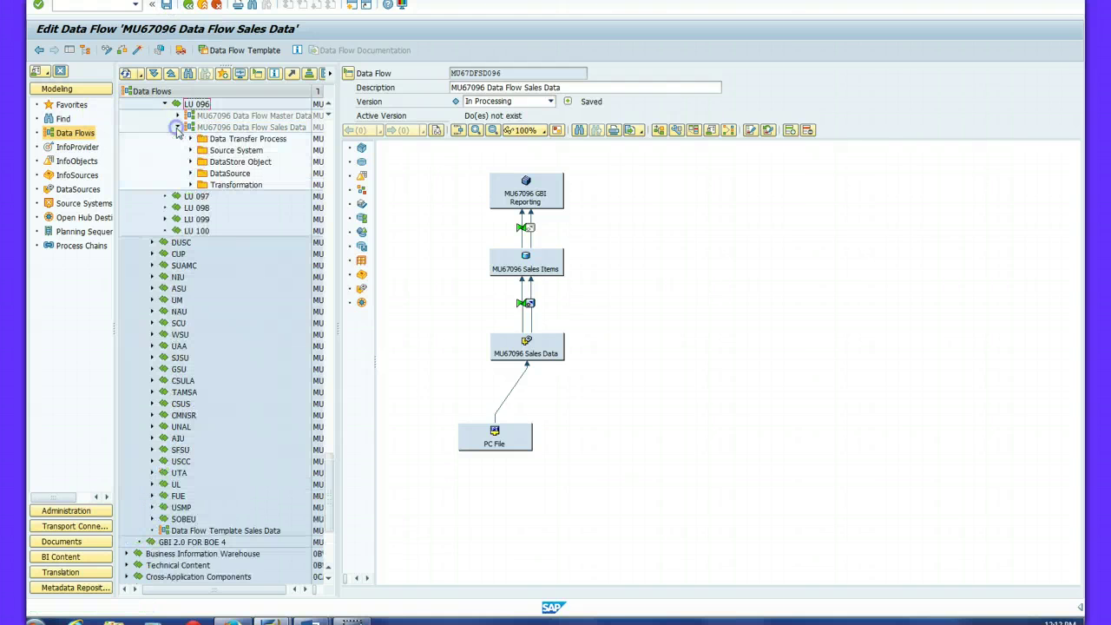
left_click(190, 185)
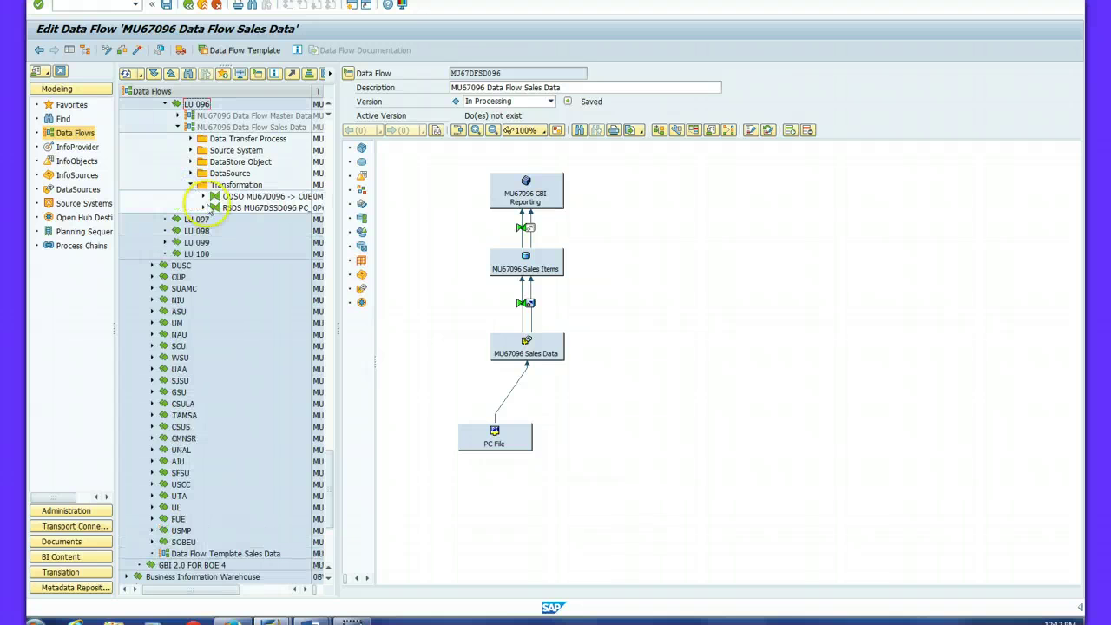
left_click(203, 209)
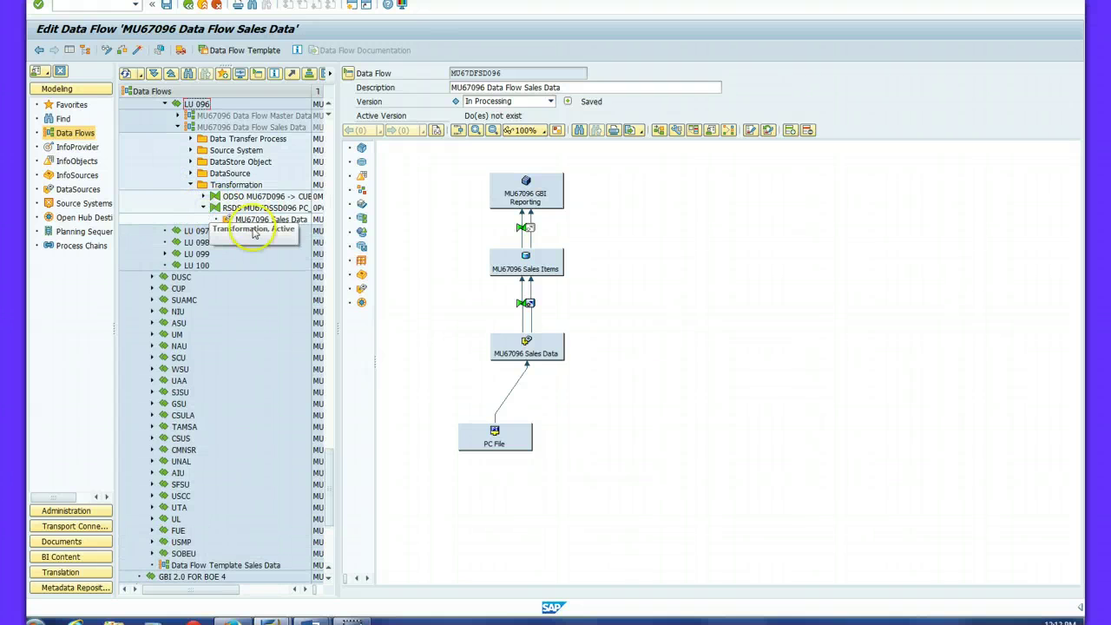
left_click(203, 196)
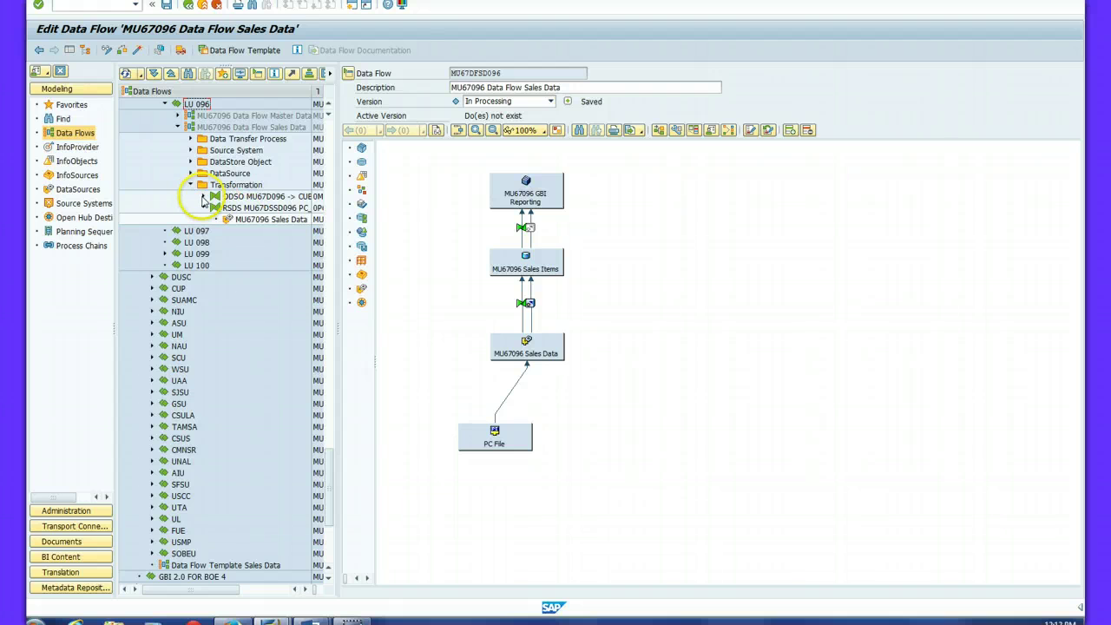
left_click(284, 240)
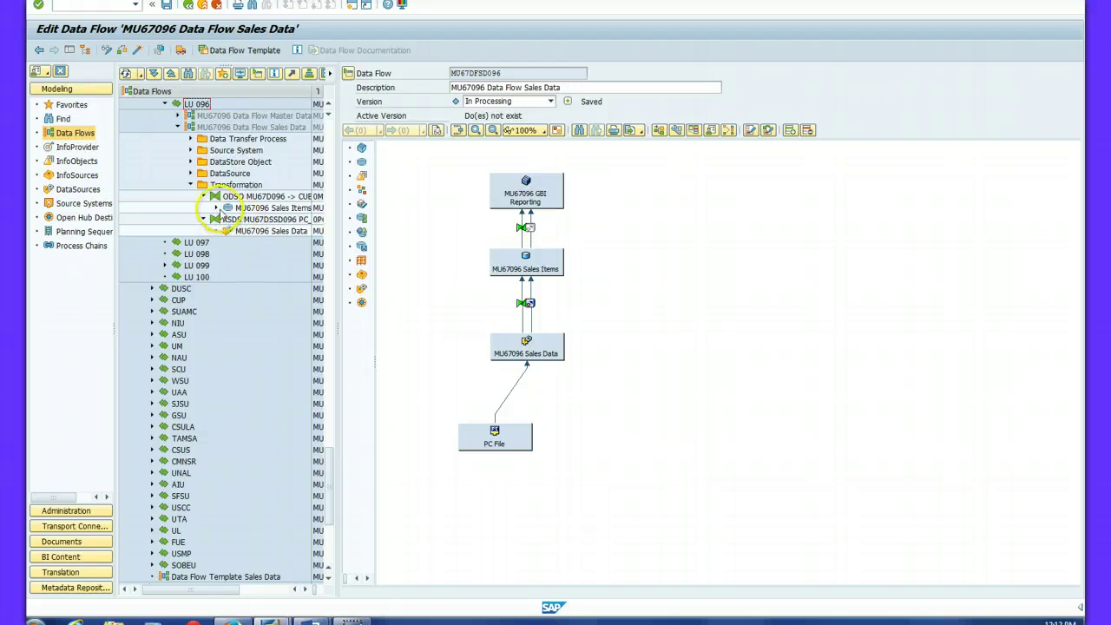
left_click(216, 208)
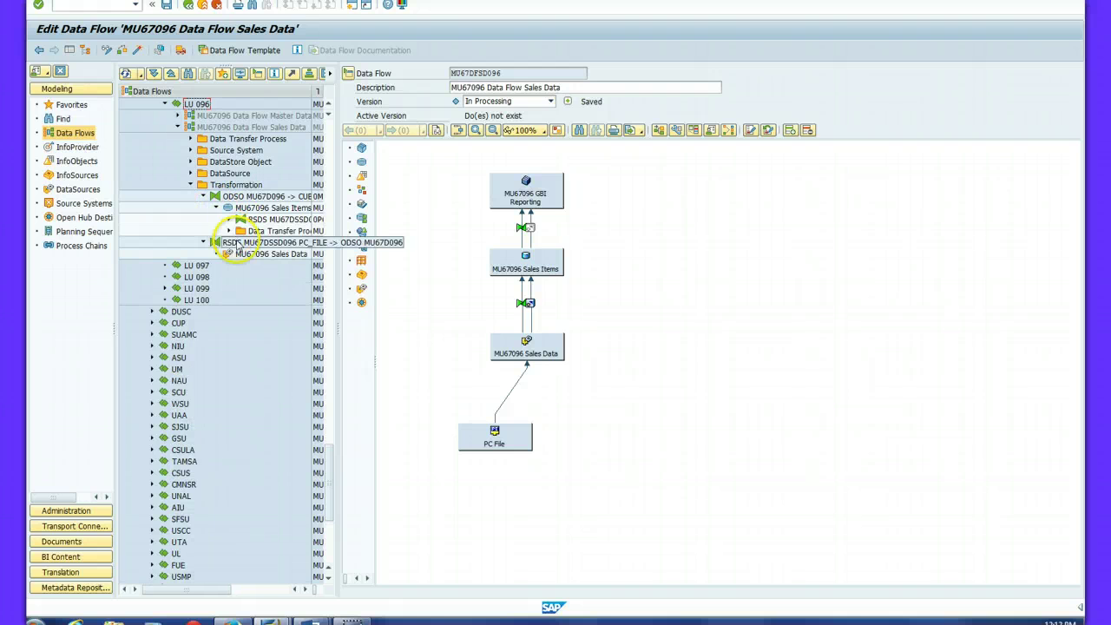
- Widen the data flow tree area and its name column so the full transformation names can be read
left_click(329, 120)
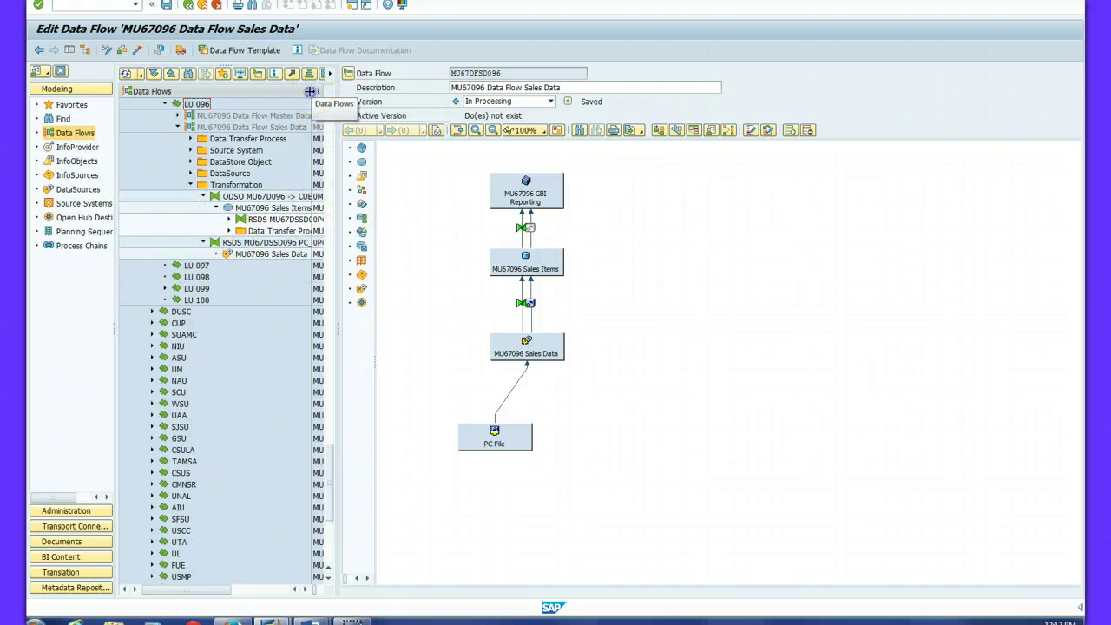
left_click_drag(310, 91, 464, 121)
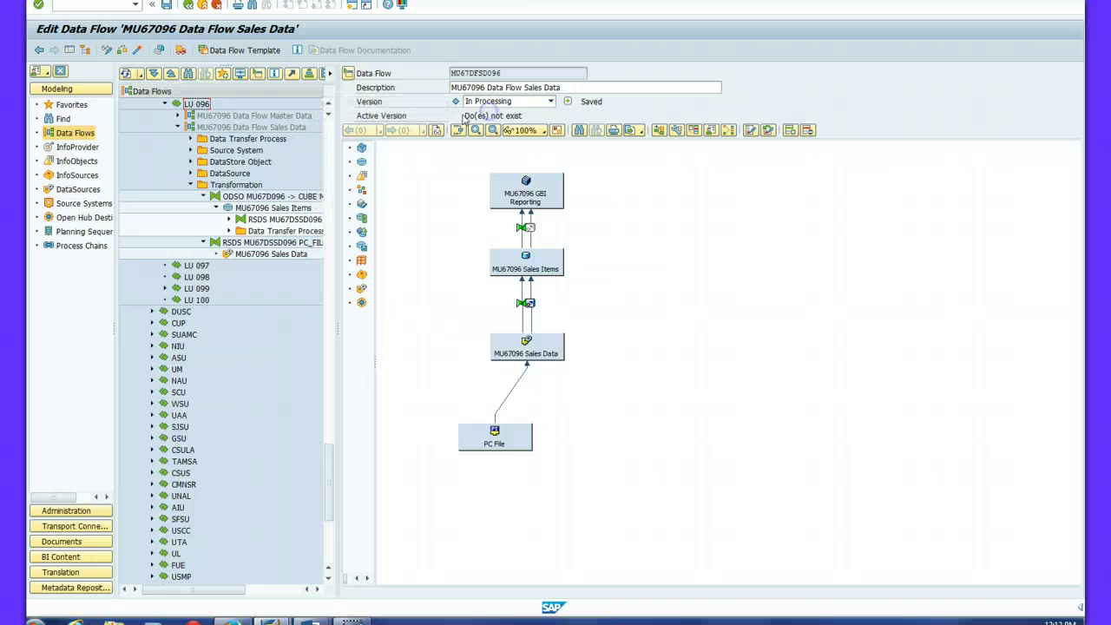
left_click_drag(338, 169, 535, 169)
left_click(326, 143)
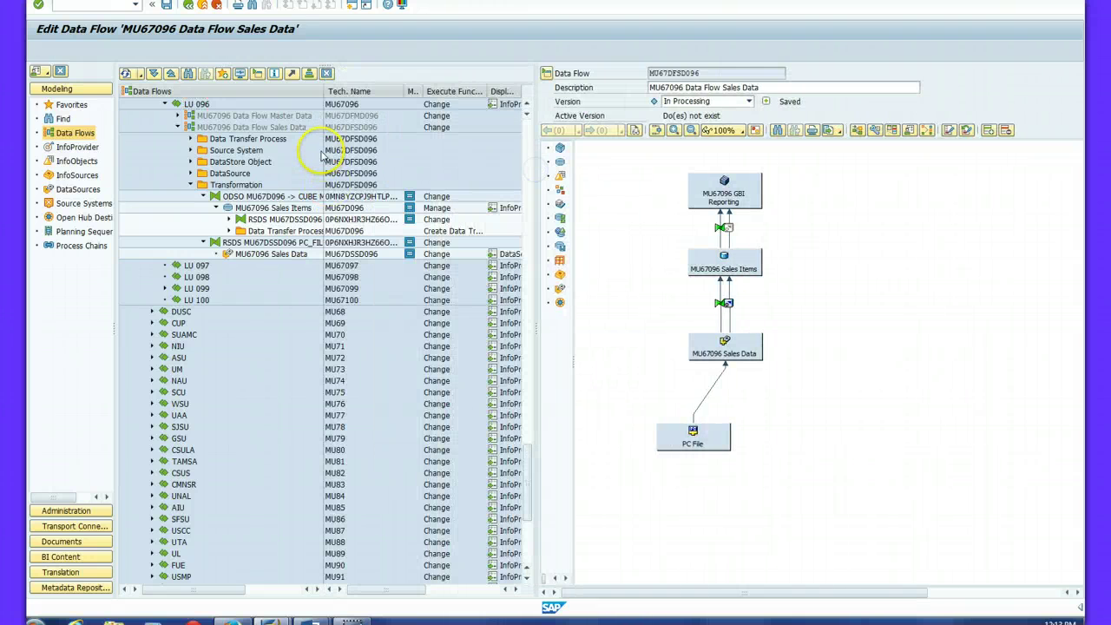
left_click_drag(321, 91, 426, 104)
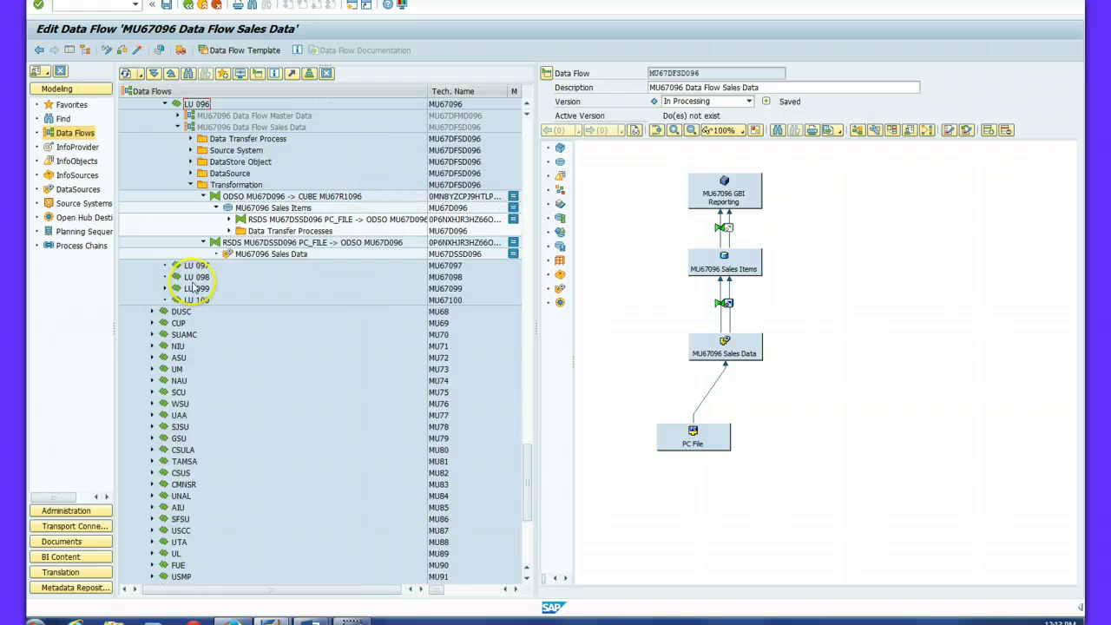
- Expand the data transfer processes and the source transformation under MU67096 Sales Items to examine their sources
left_click(229, 231)
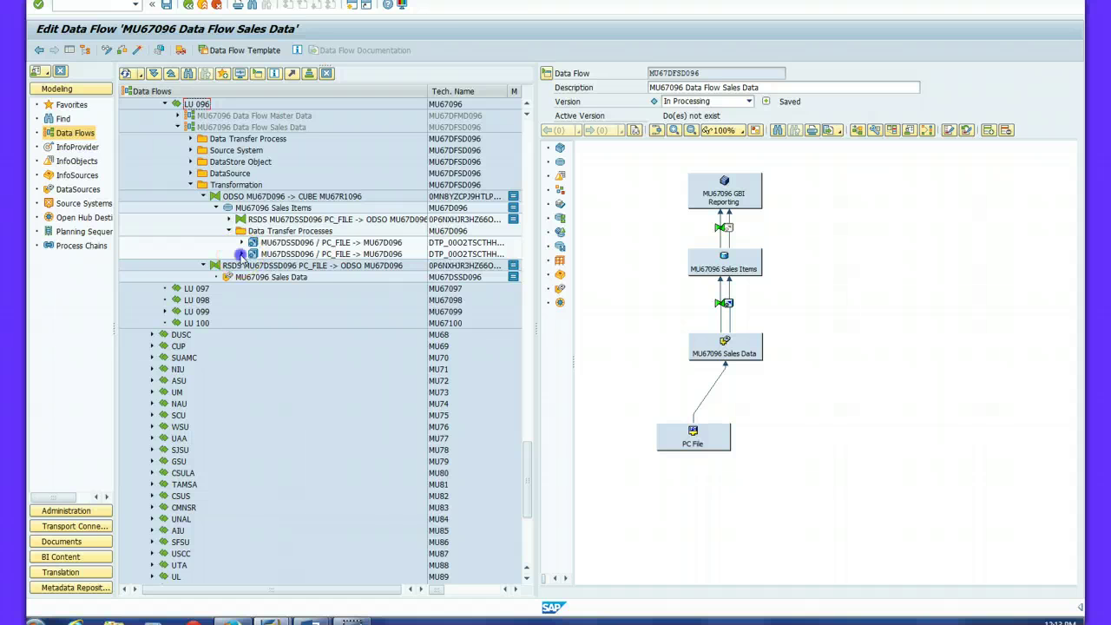
left_click(242, 253)
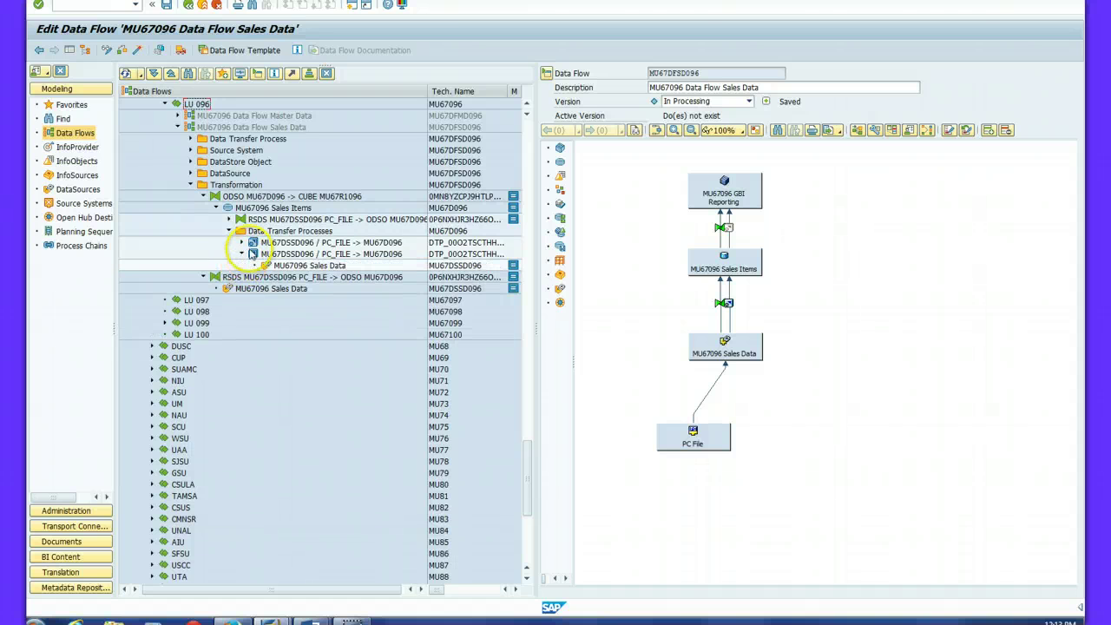
left_click(242, 243)
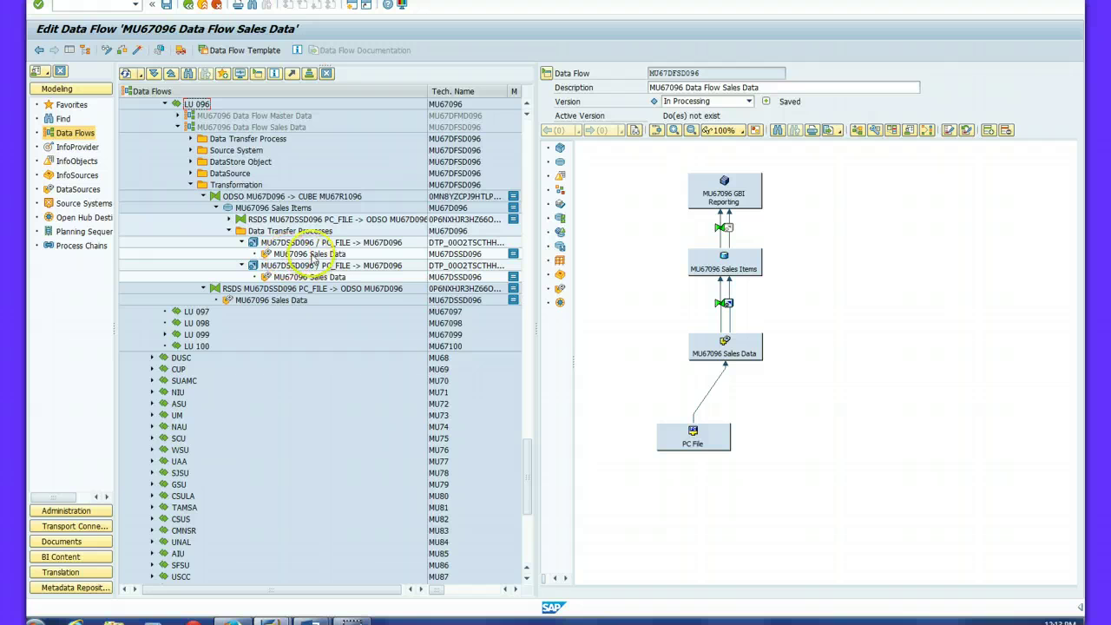
left_click(230, 219)
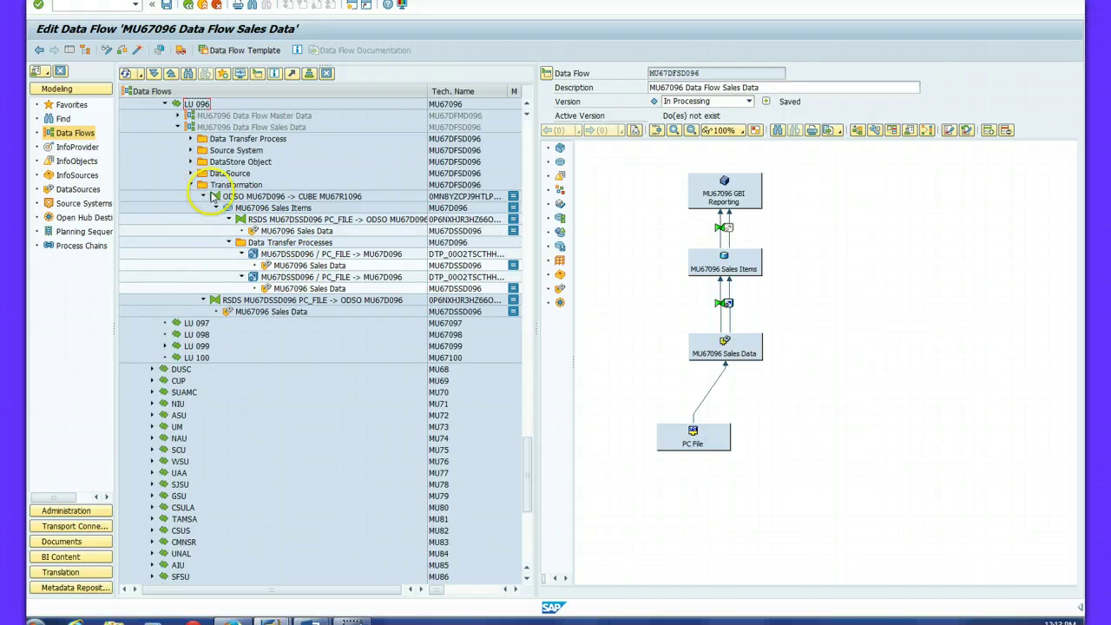
- Create a standard data transfer process from MU67096 Sales Items to MU67096 GBI Reporting, and activate it
left_click(727, 226)
left_click_drag(729, 224, 727, 210)
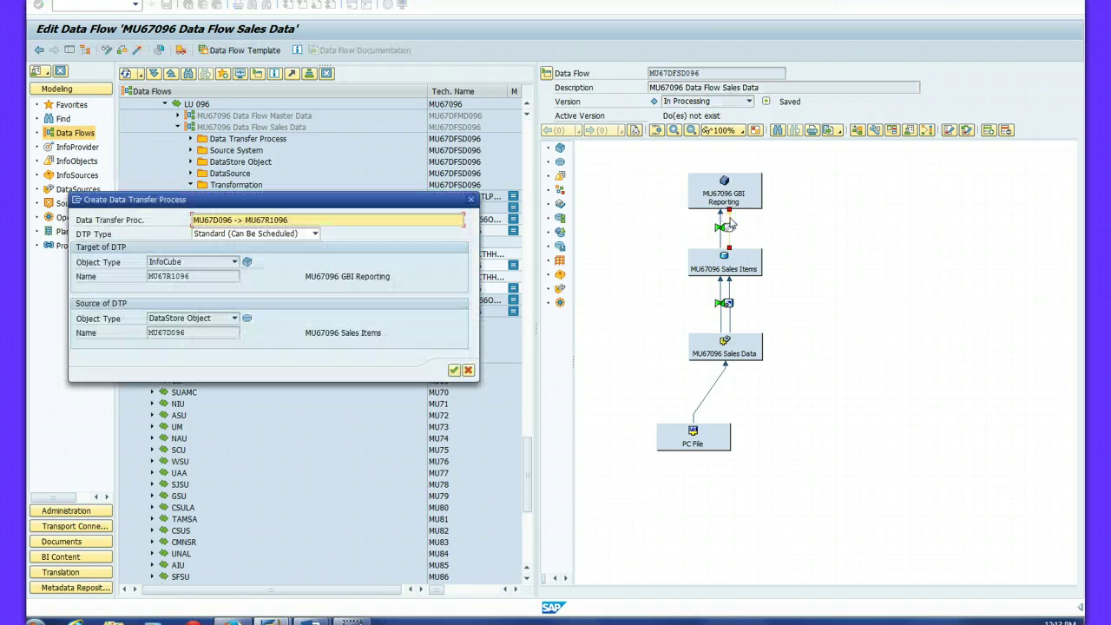
left_click(453, 370)
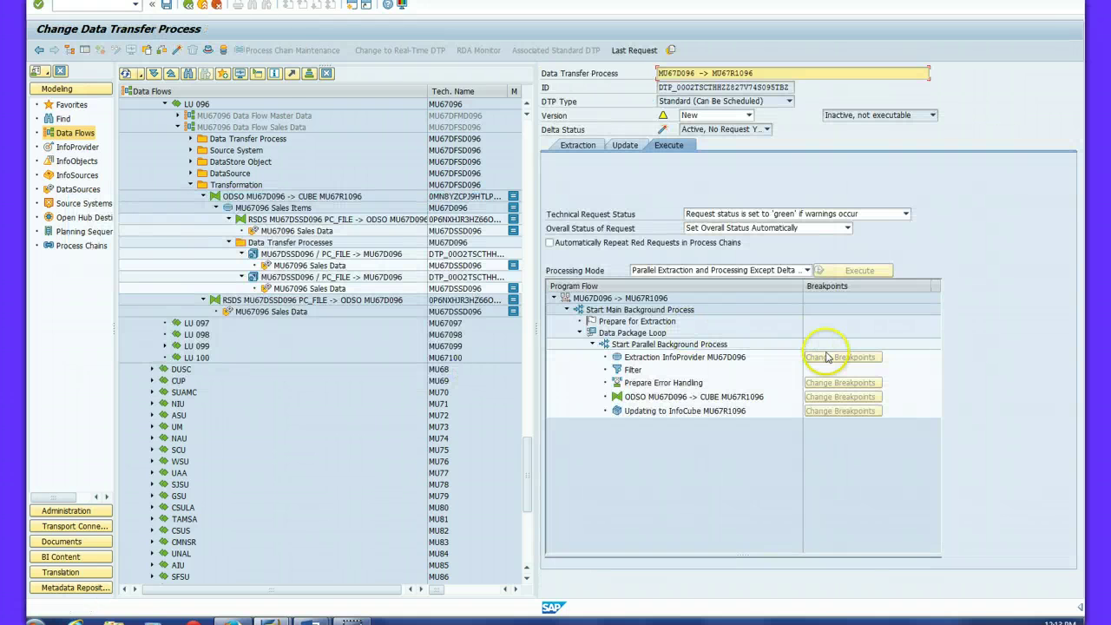
left_click(177, 50)
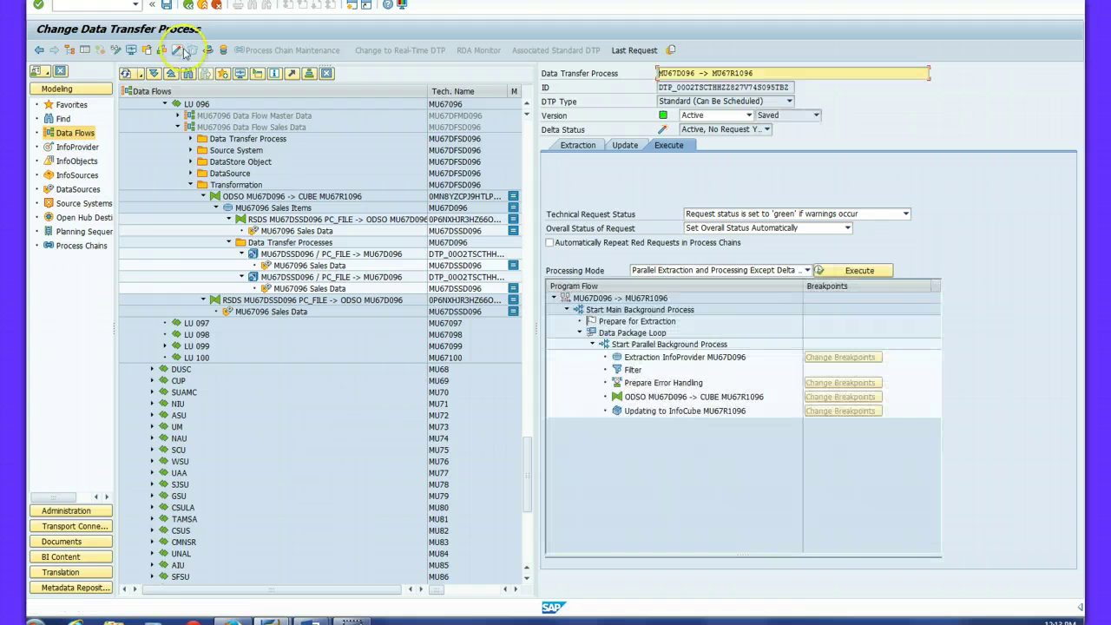
- Execute the data transfer process, and follow its request in the monitor until processing finishes
left_click(839, 275)
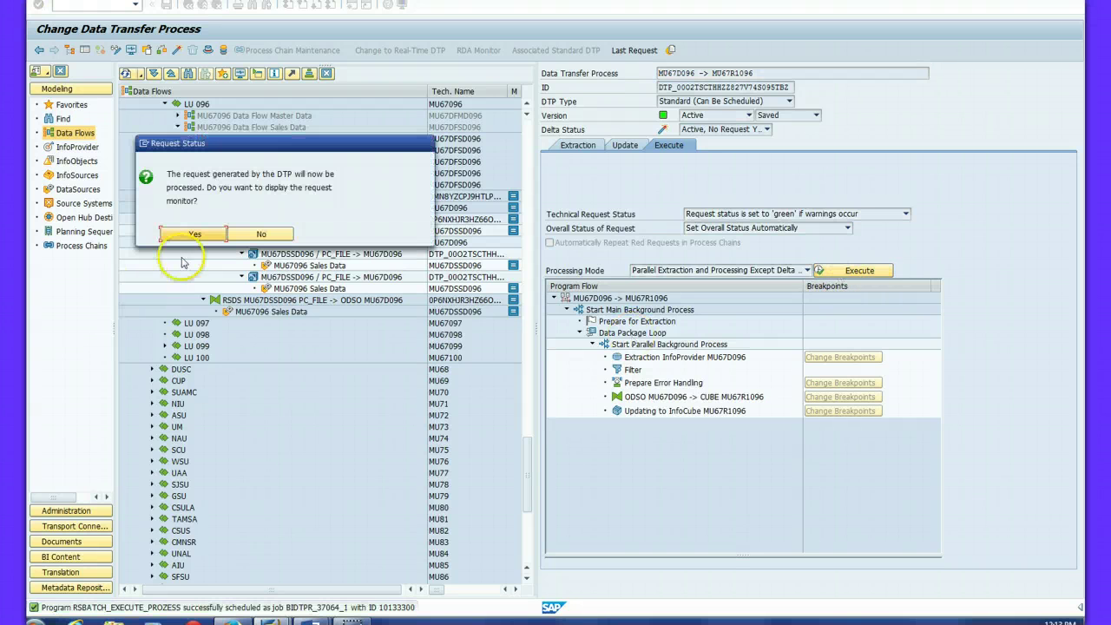
left_click(191, 234)
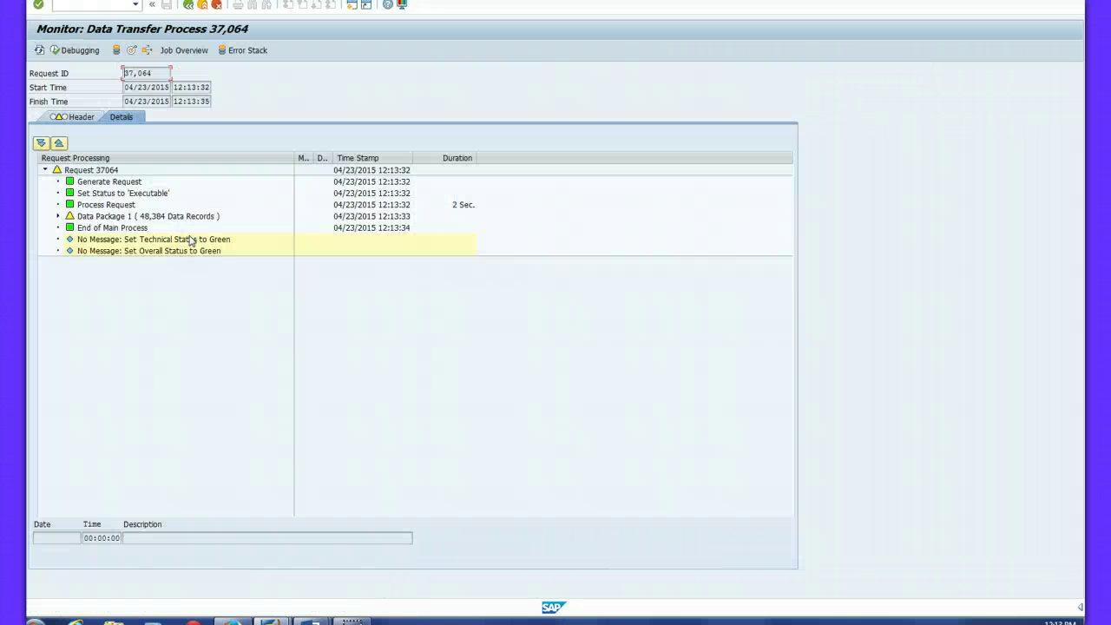
left_click(40, 142)
left_click(38, 50)
left_click(375, 110)
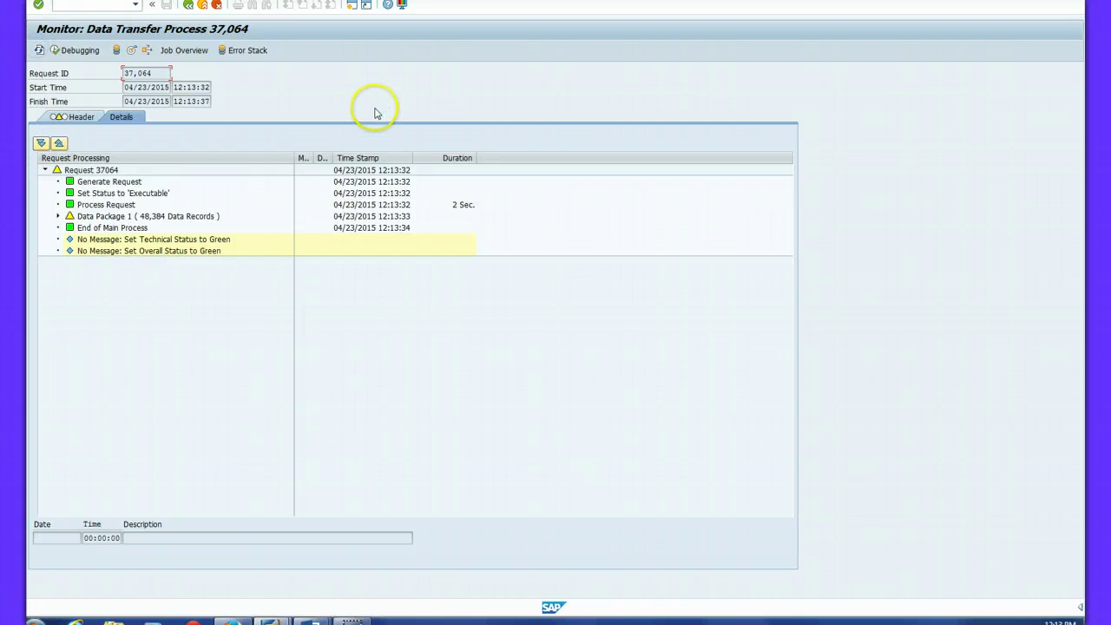
left_click(38, 51)
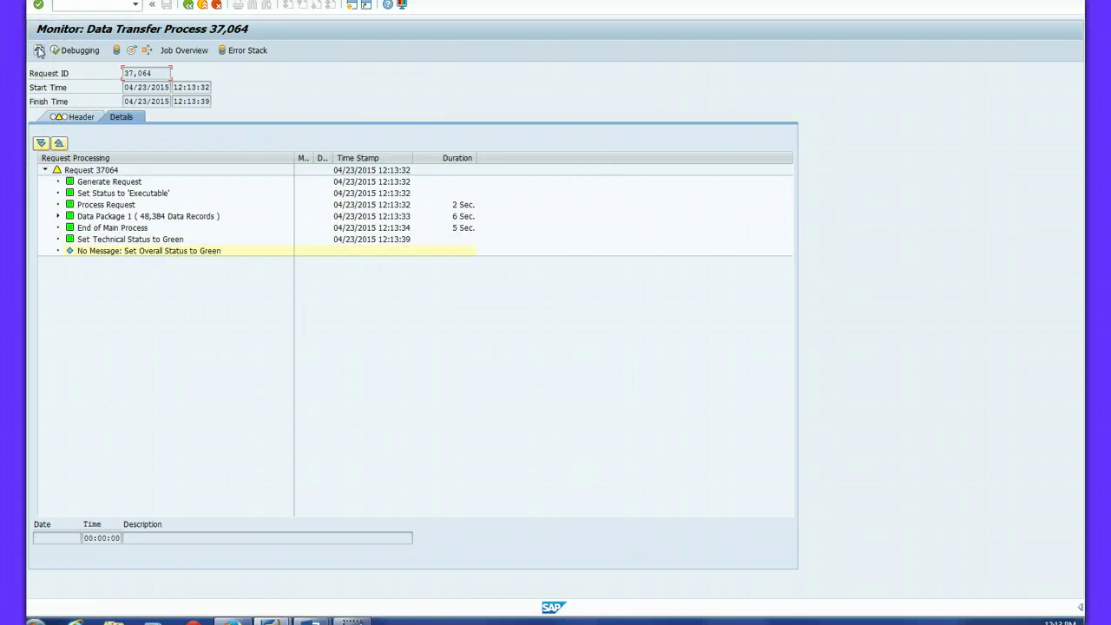
left_click(38, 50)
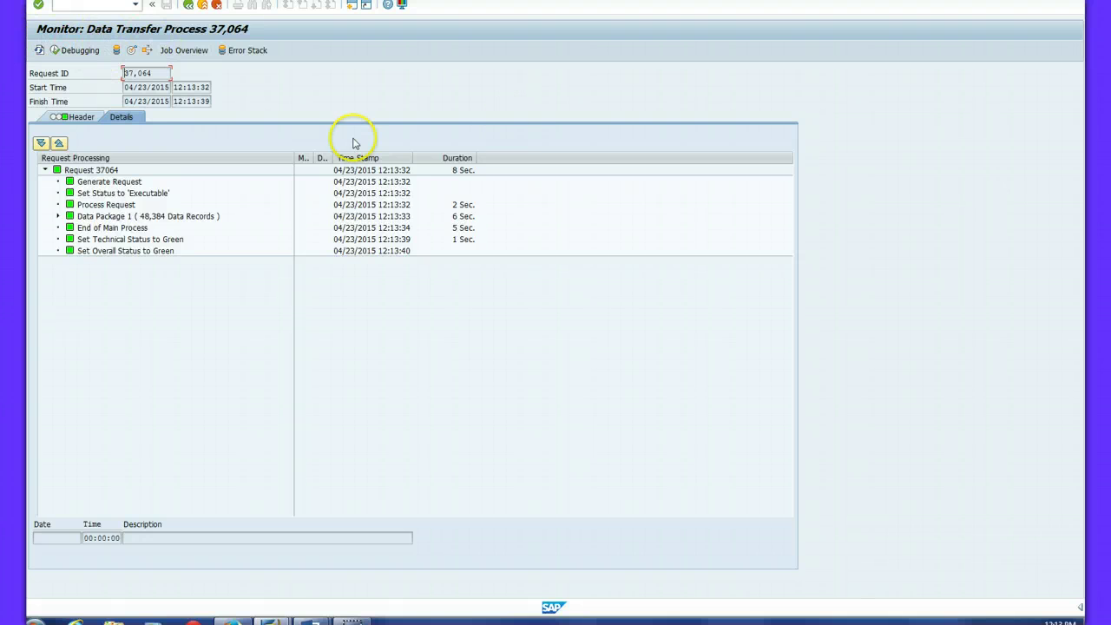
- Leave the request monitor and the data transfer process, and save MU67096 Data Flow Sales Data
left_click(189, 5)
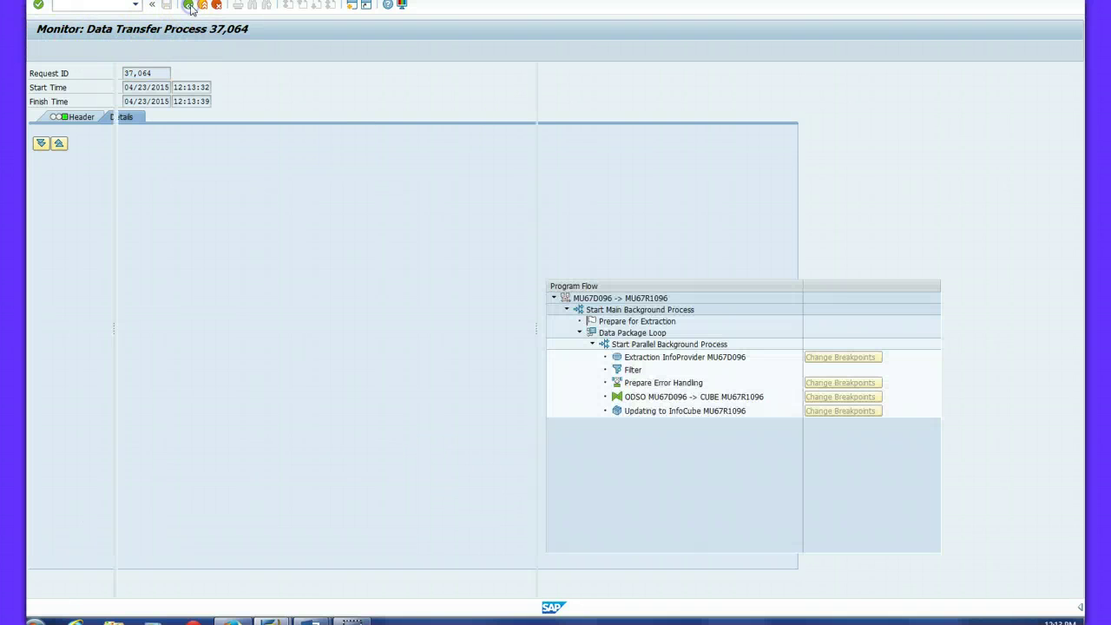
left_click(189, 5)
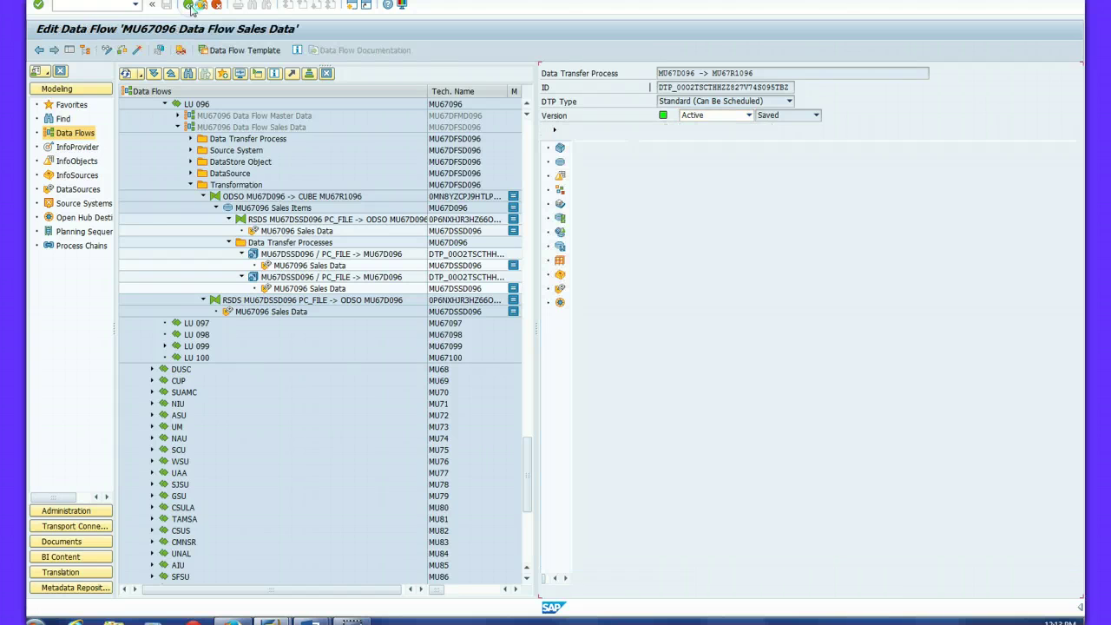
left_click(166, 6)
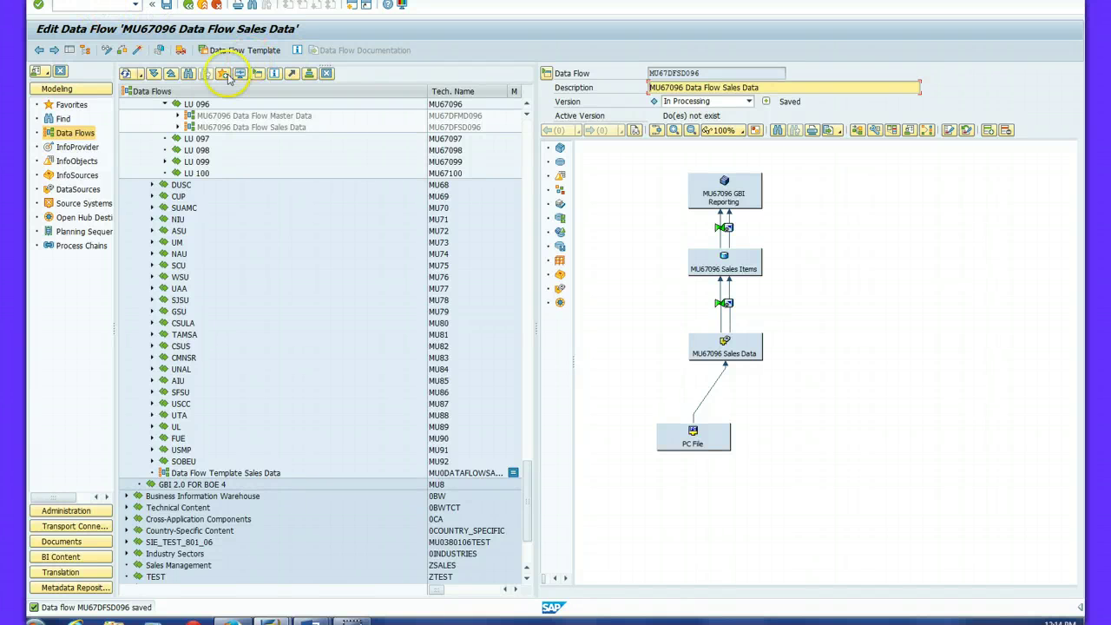
- Open the data display for MU67096 GBI Reporting and choose all characteristics as output fields
right_click(748, 198)
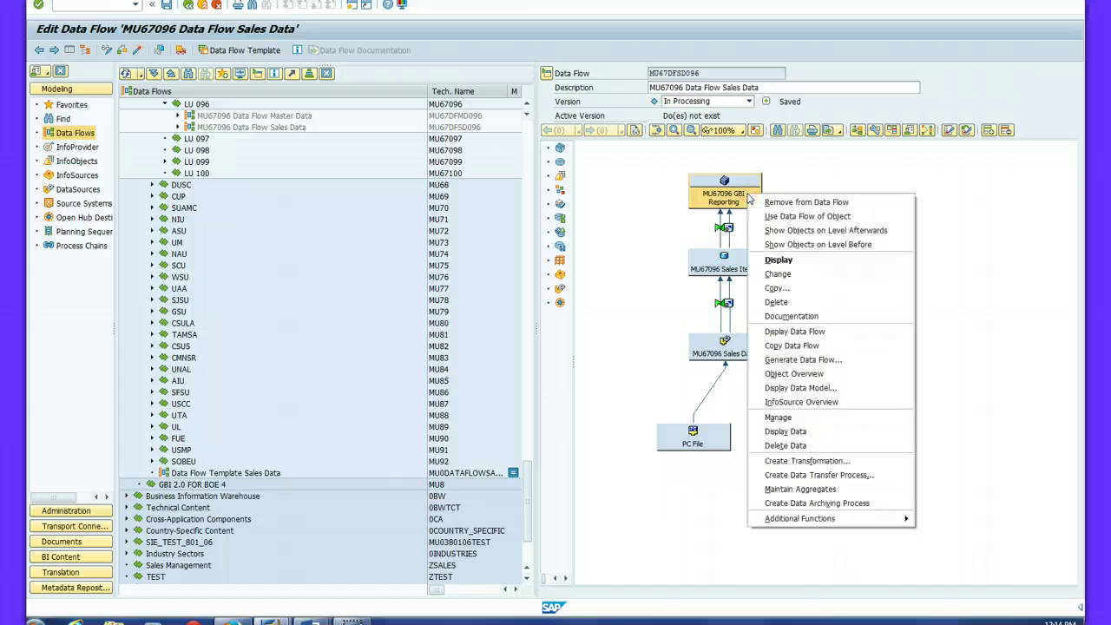
left_click(803, 431)
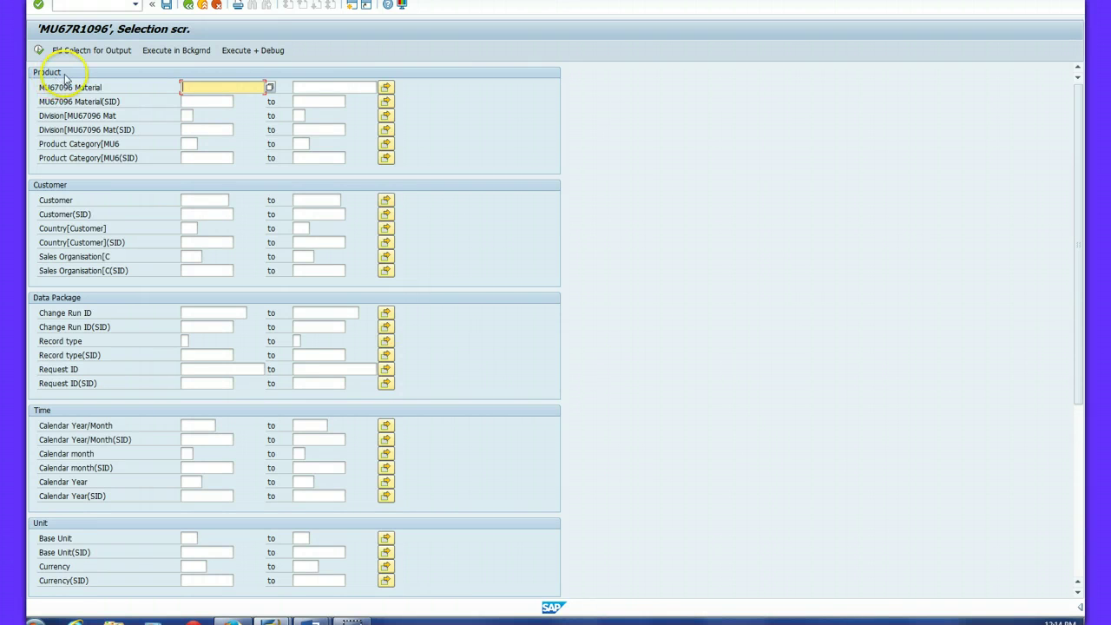
left_click(76, 51)
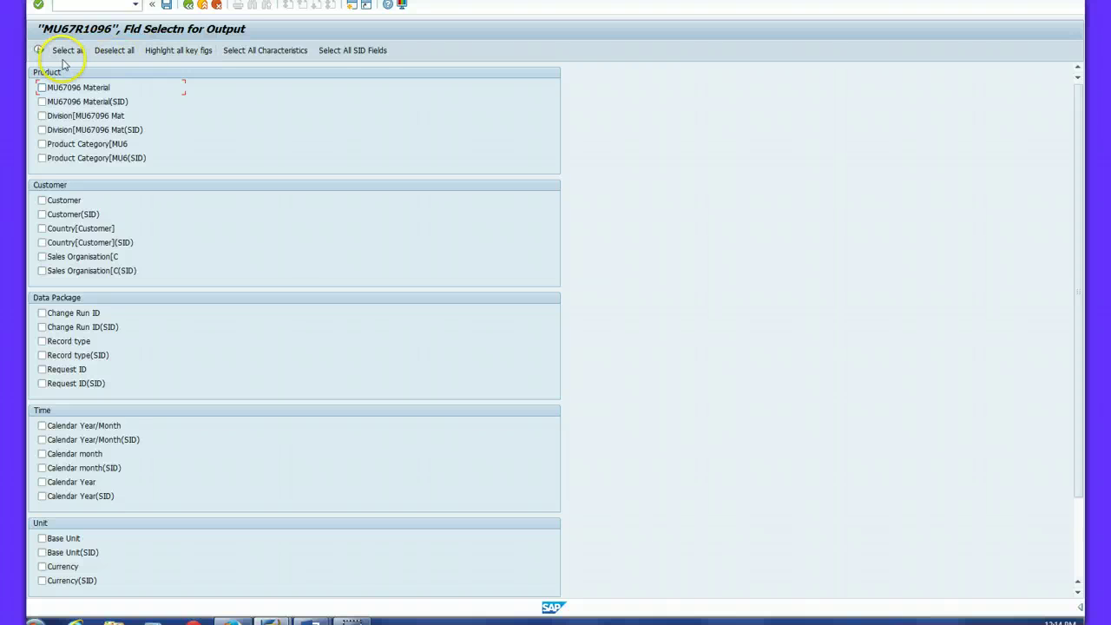
left_click(265, 50)
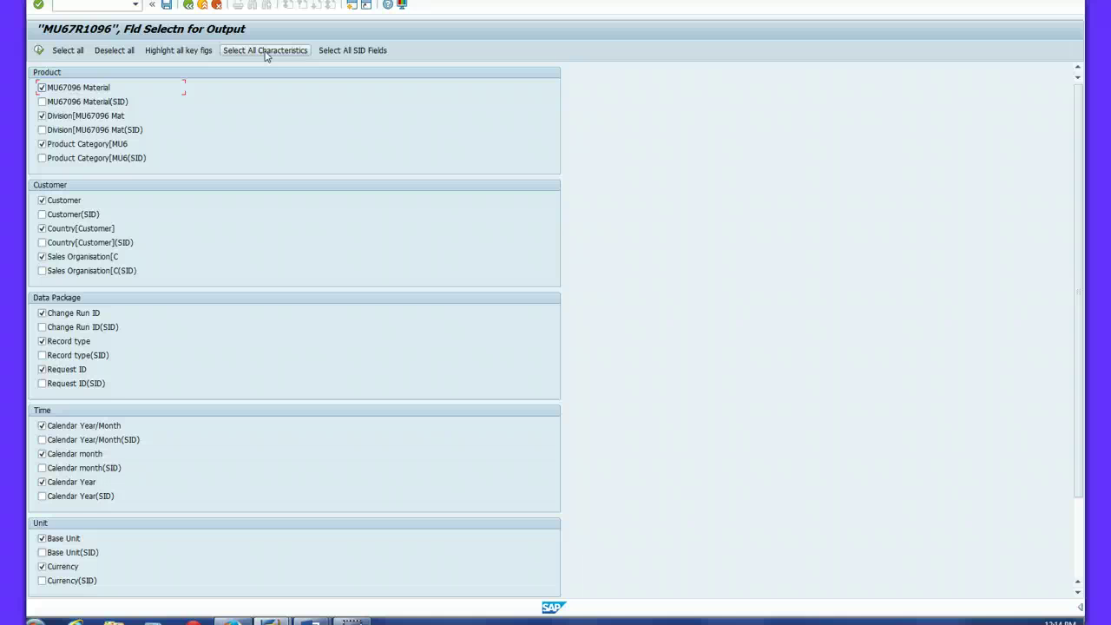
- Exclude Change Run ID, Record type, Request ID and Calendar month from the output, and list the cube's records for review
left_click(42, 312)
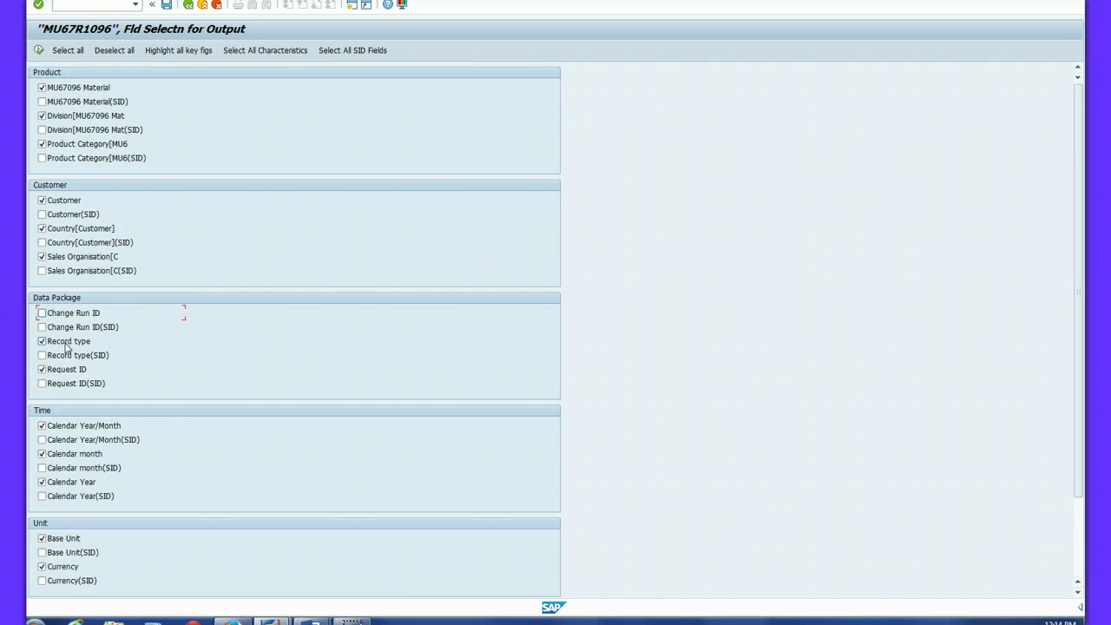
left_click(41, 341)
left_click(43, 369)
left_click(42, 454)
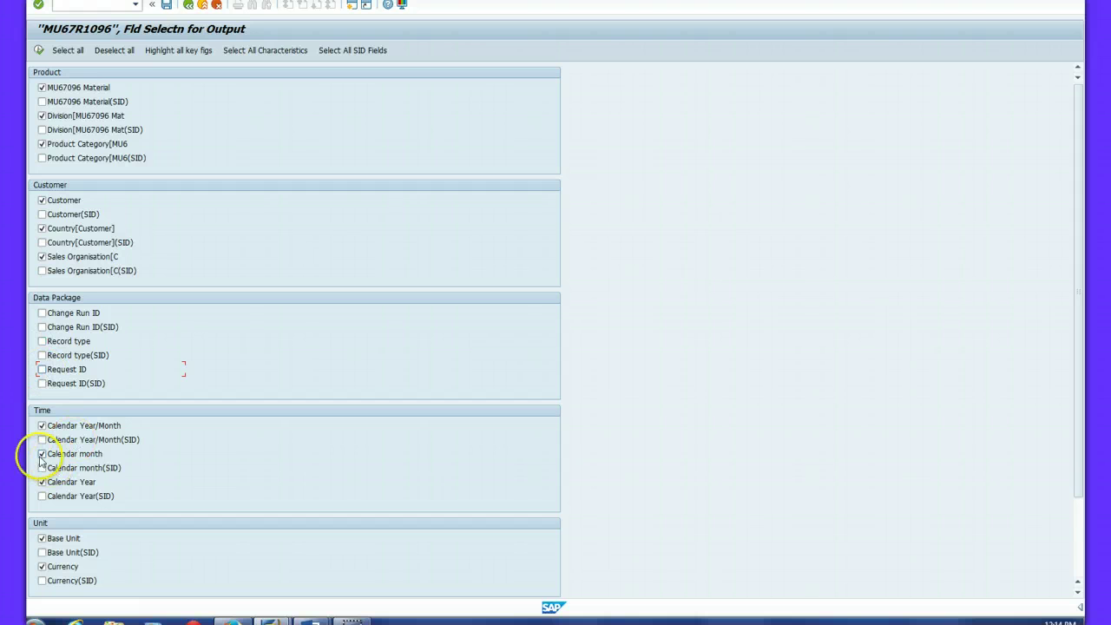
left_click(255, 448)
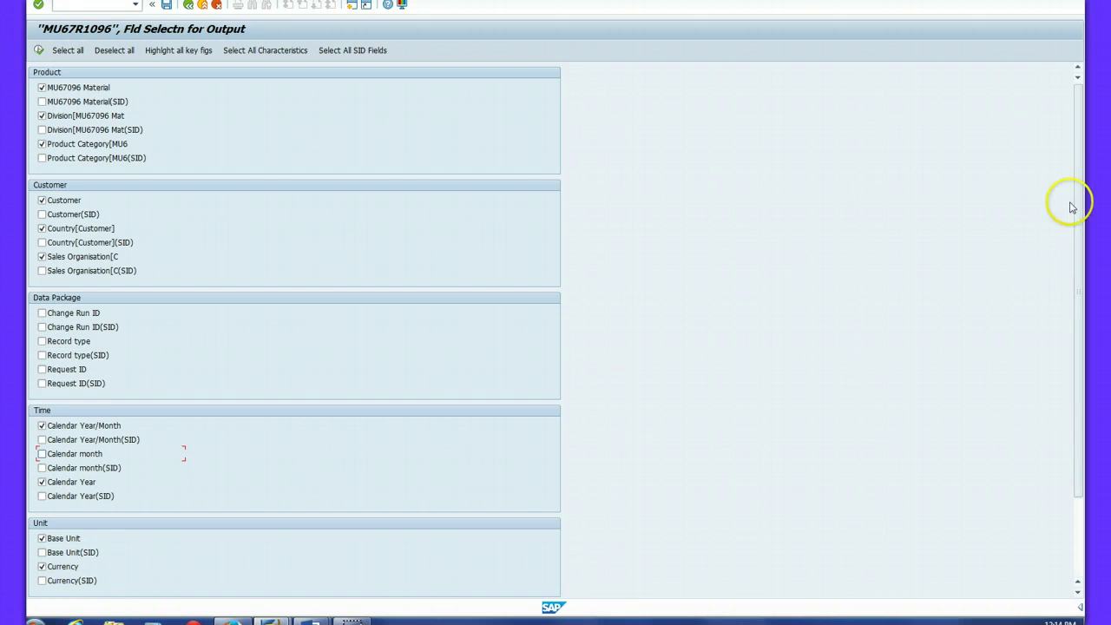
scroll(1076, 176, "down", 3)
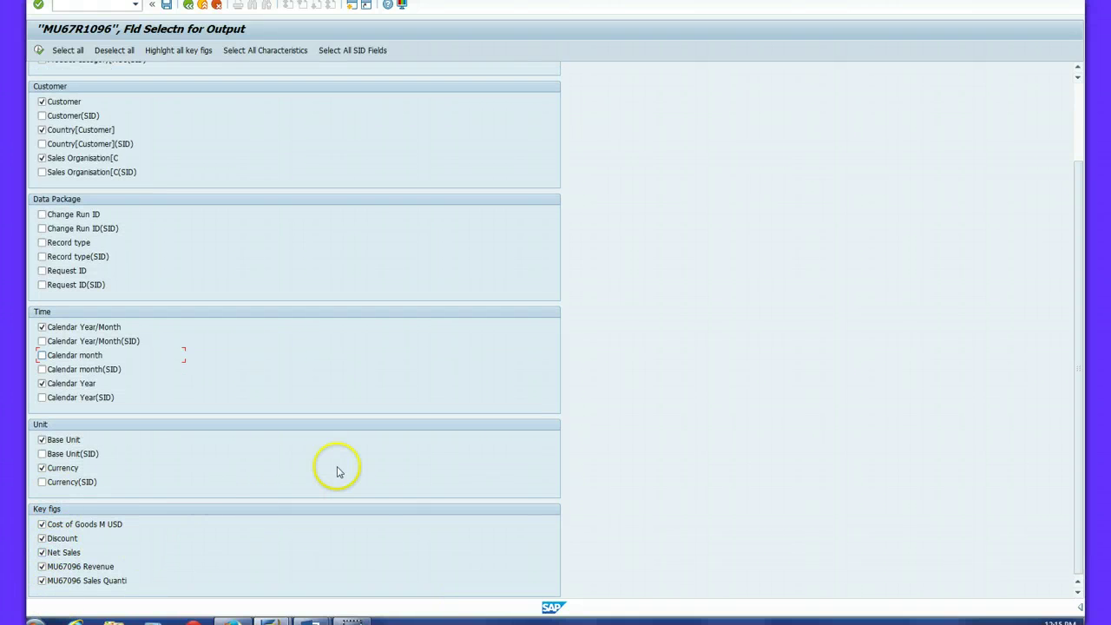
left_click(38, 52)
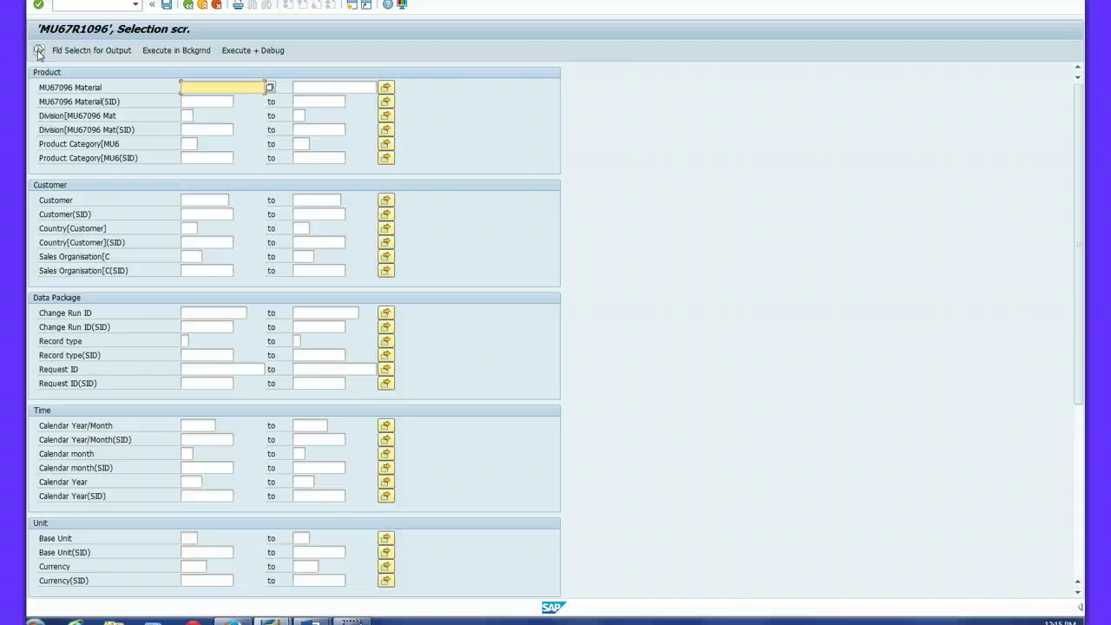
left_click(38, 52)
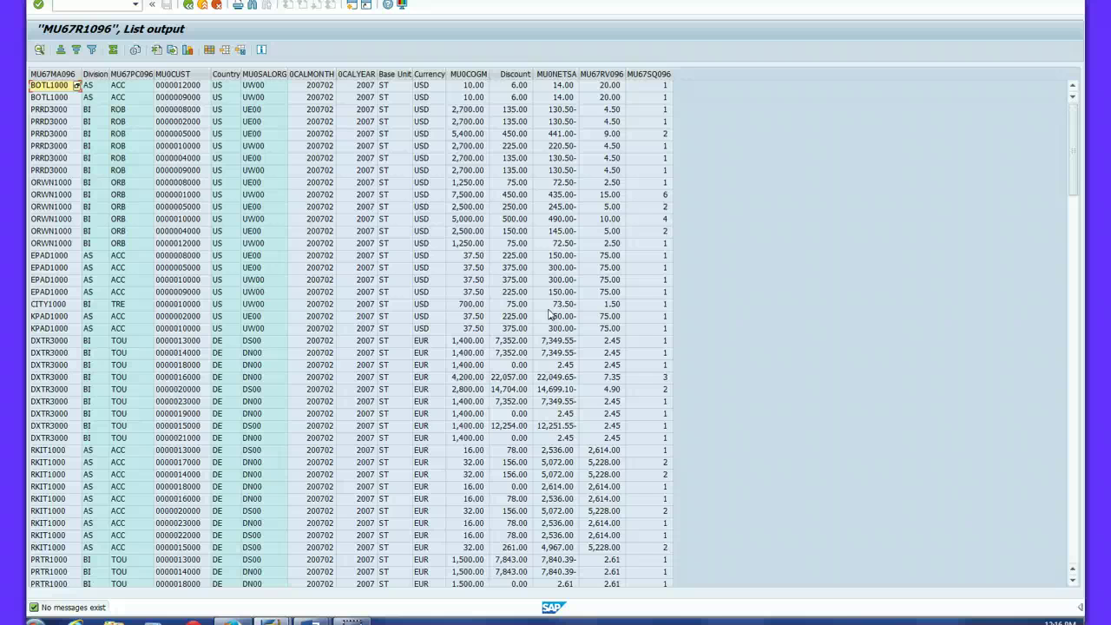
left_click(38, 5)
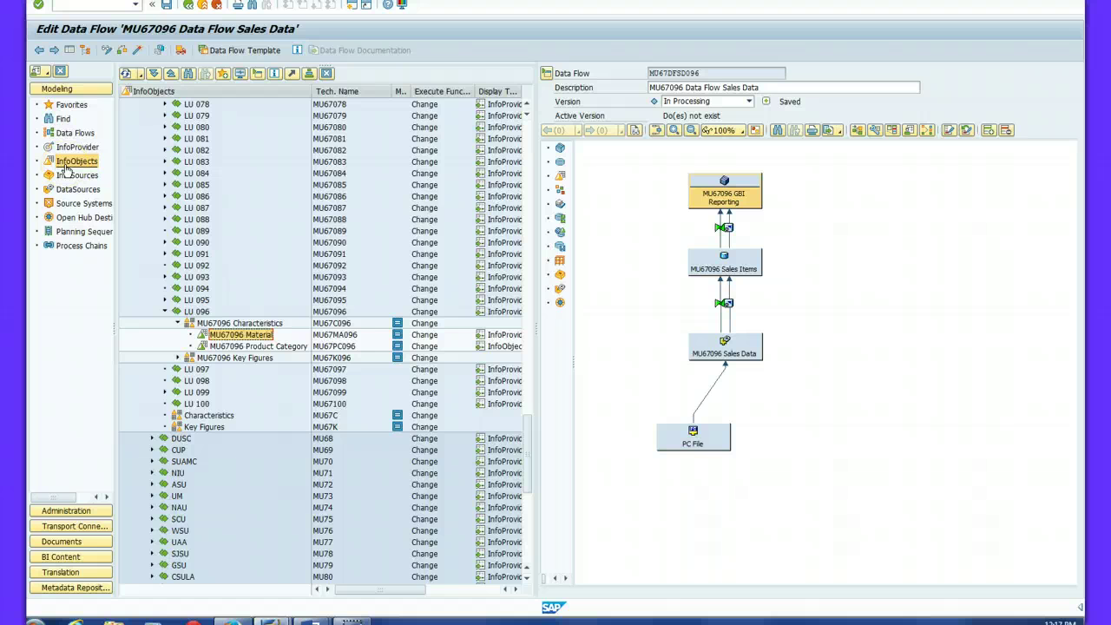
- Open master data maintenance for the MU67096 Material characteristic and list its records without selection restrictions
left_click(191, 6)
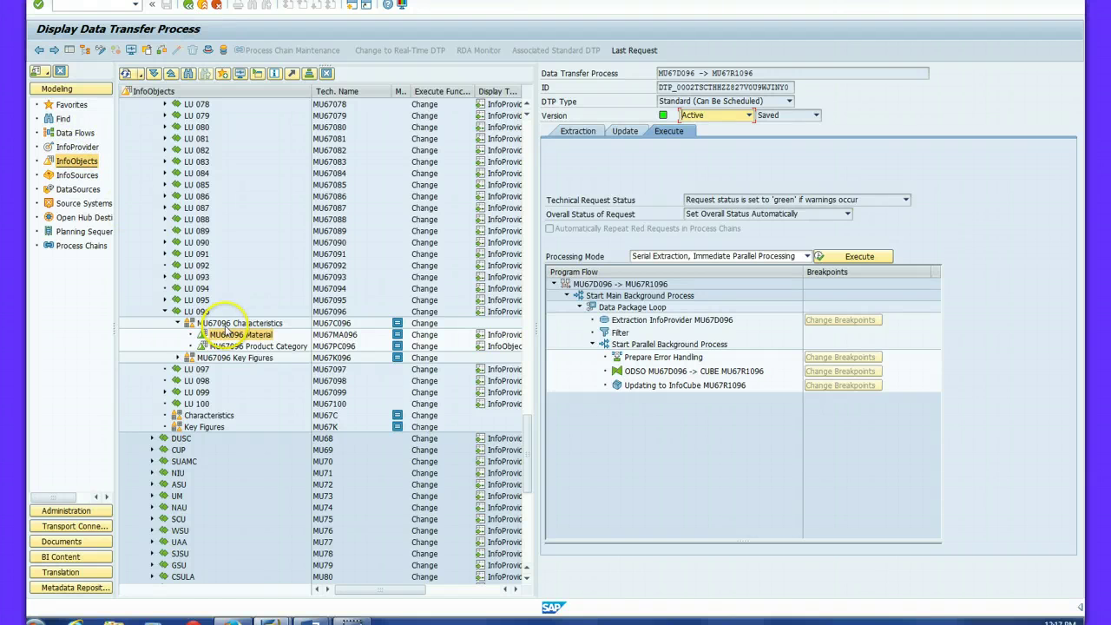
left_click(193, 323)
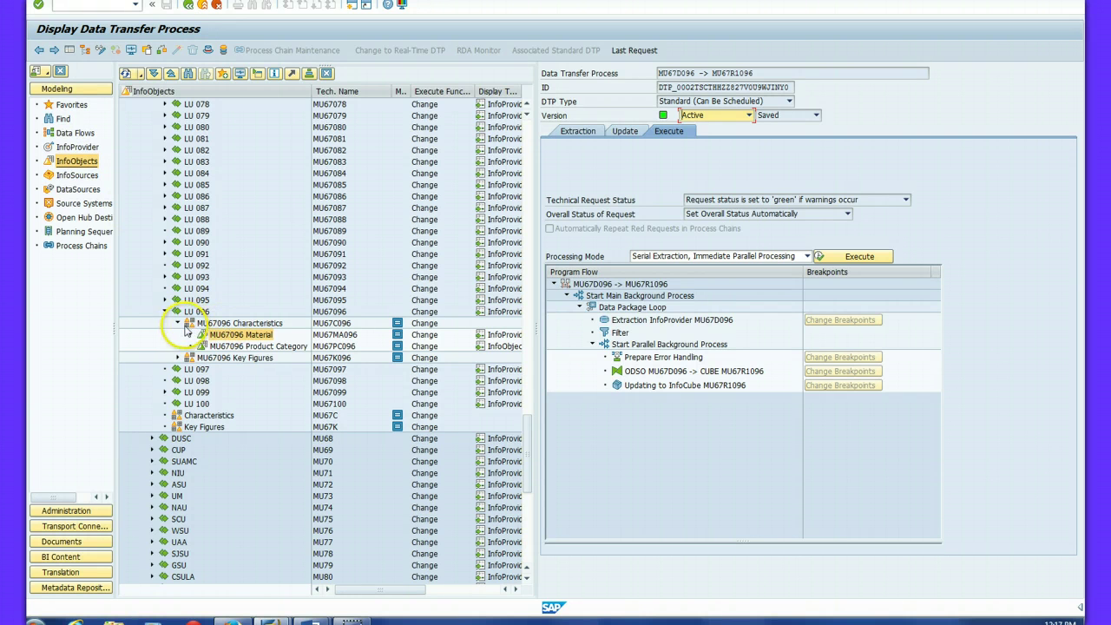
left_click(232, 338)
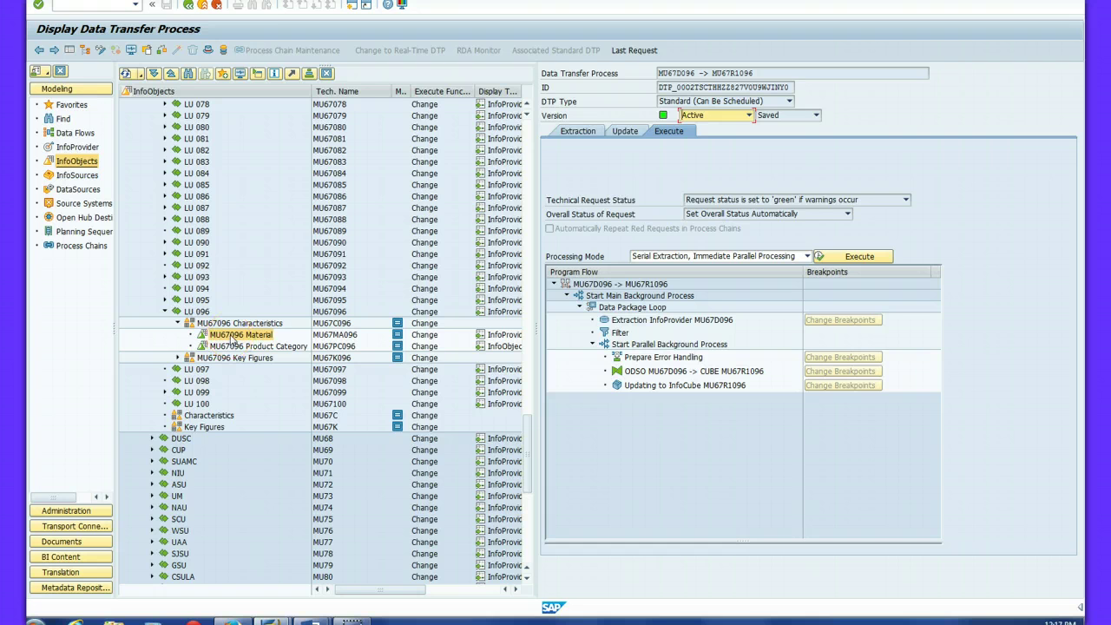
right_click(232, 338)
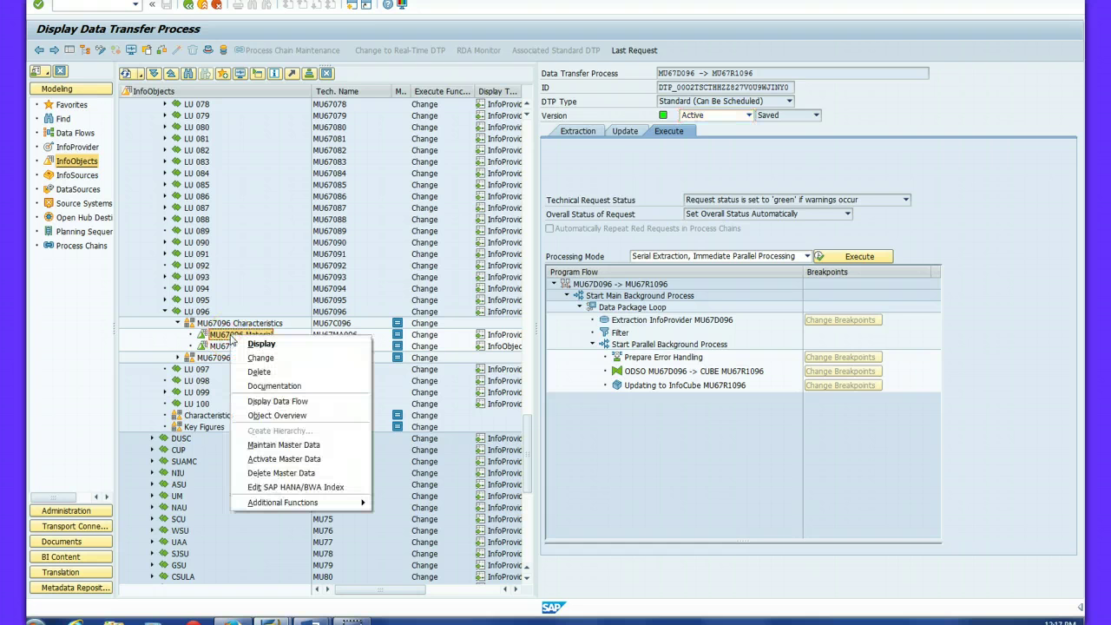
left_click(283, 445)
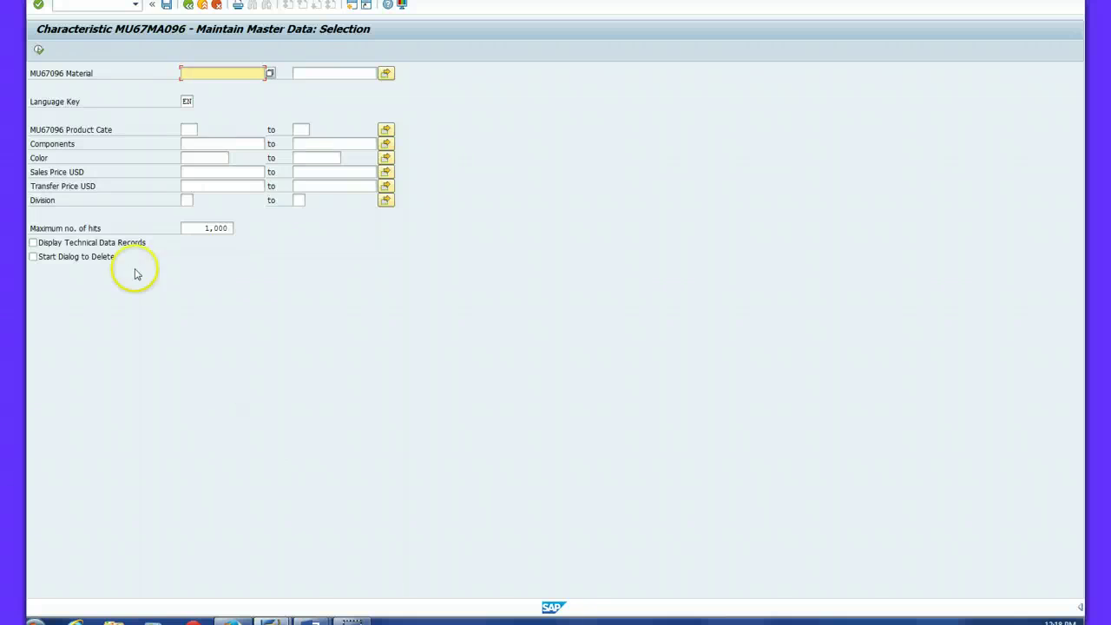
left_click(38, 49)
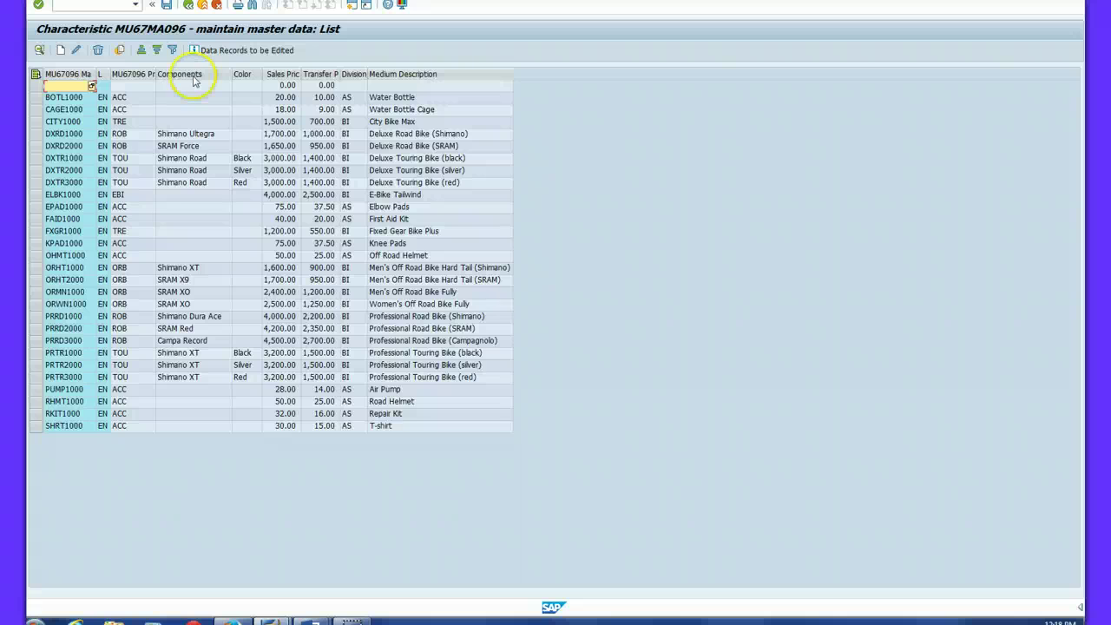
- Save and leave the MU67096 Material master data, and return to MU67096 Data Flow Sales Data
left_click(165, 6)
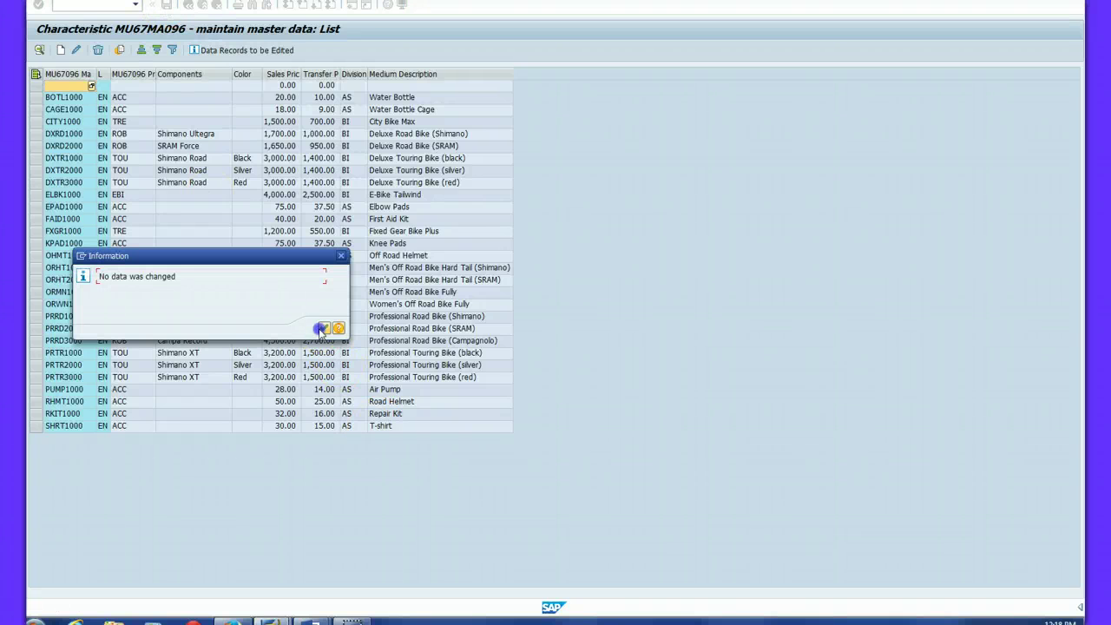
left_click(324, 327)
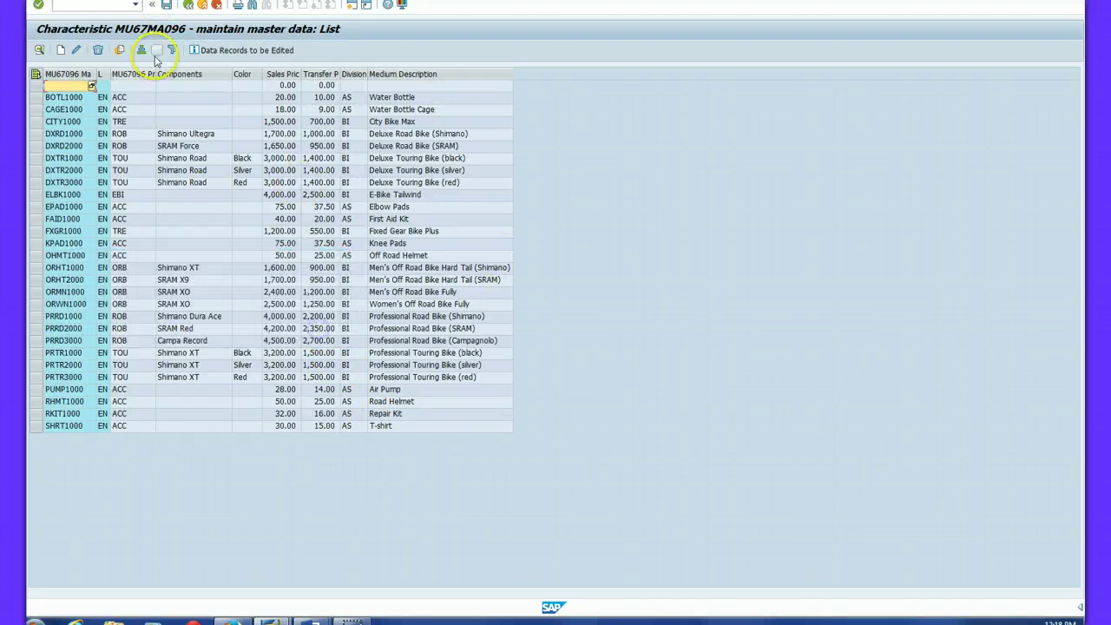
left_click(188, 6)
left_click(188, 6)
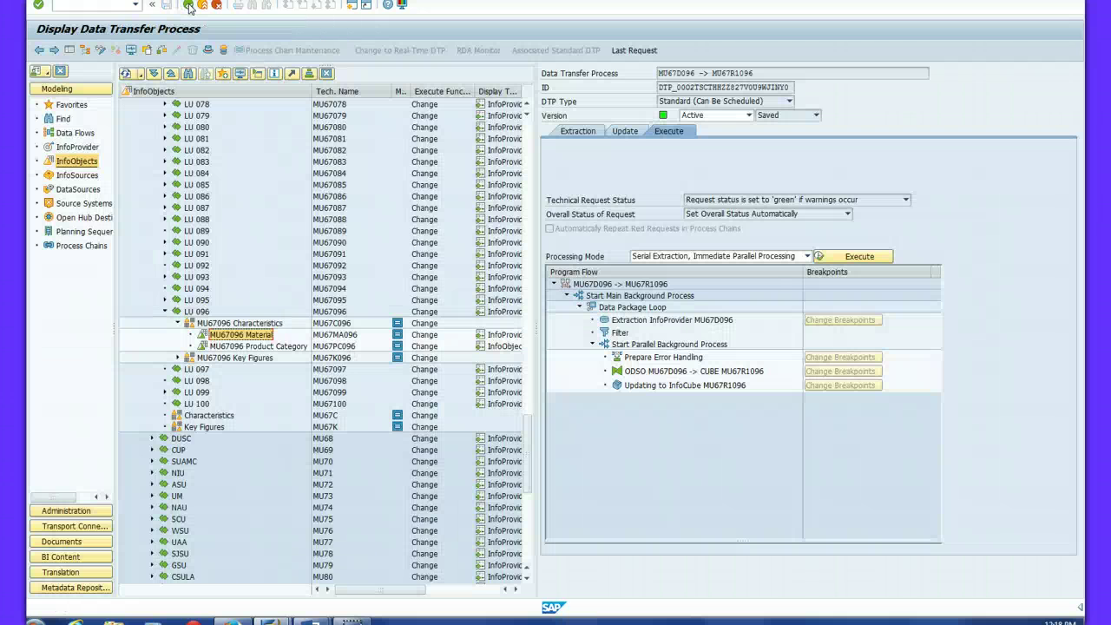
left_click(188, 6)
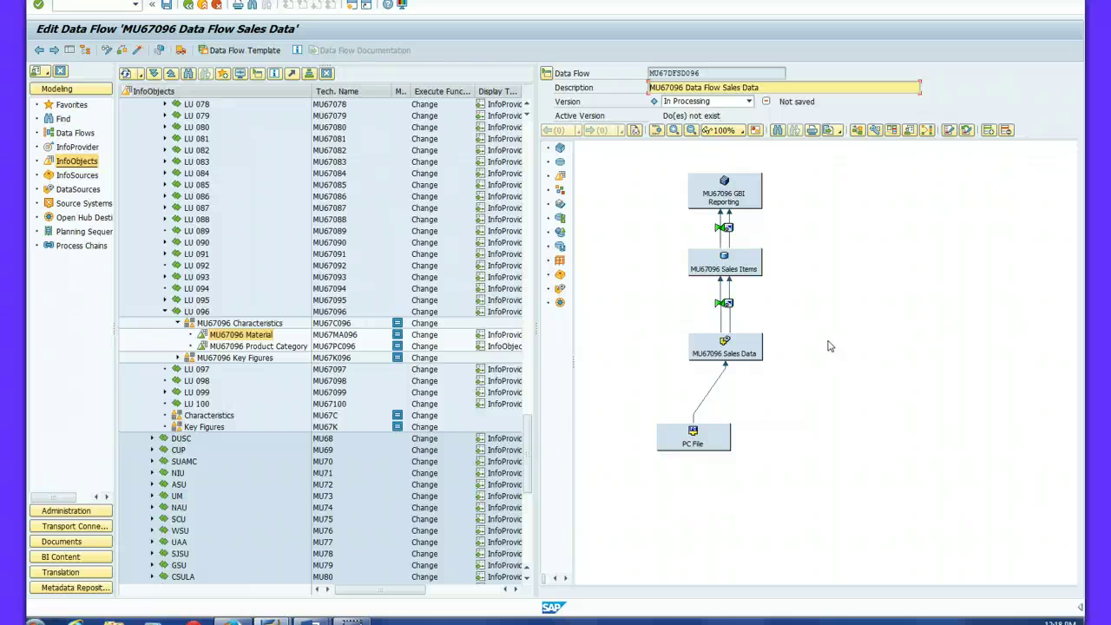
left_click(729, 354)
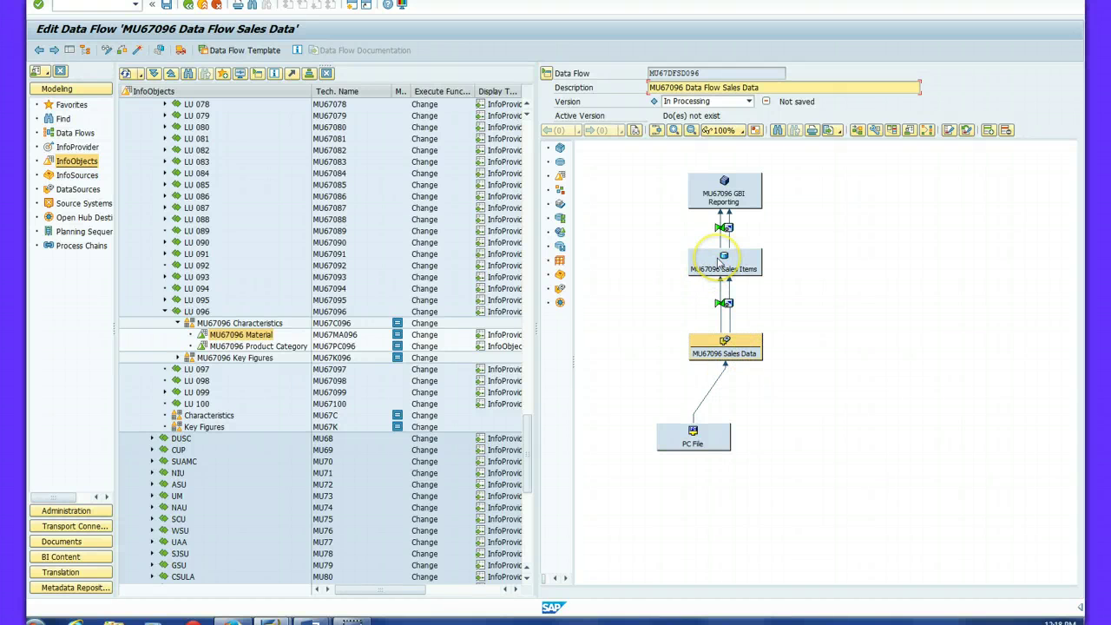
left_click(718, 262)
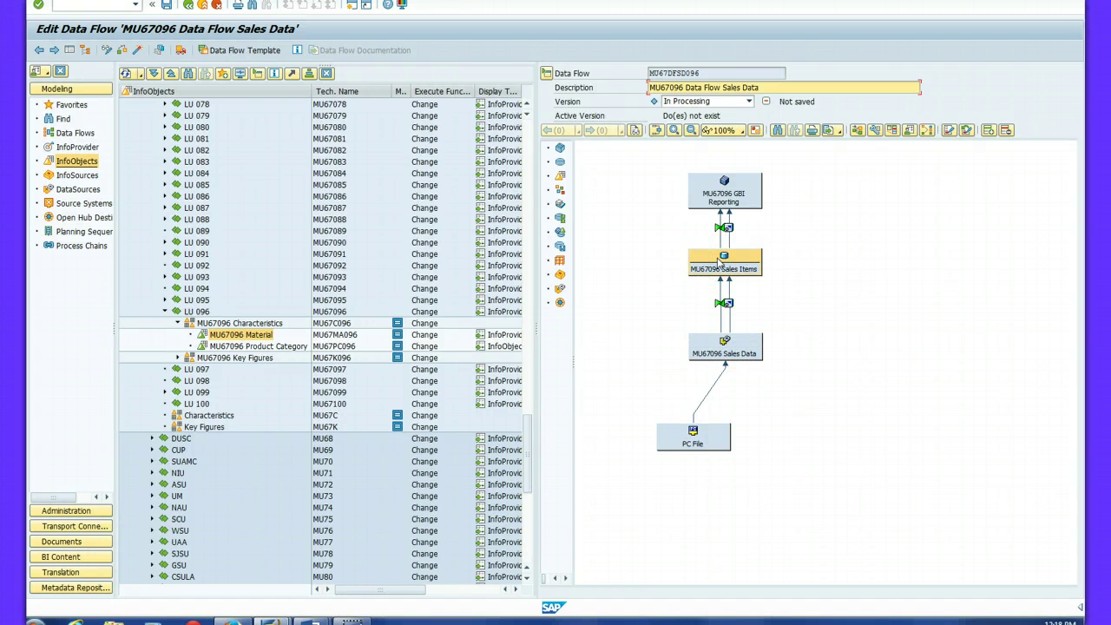